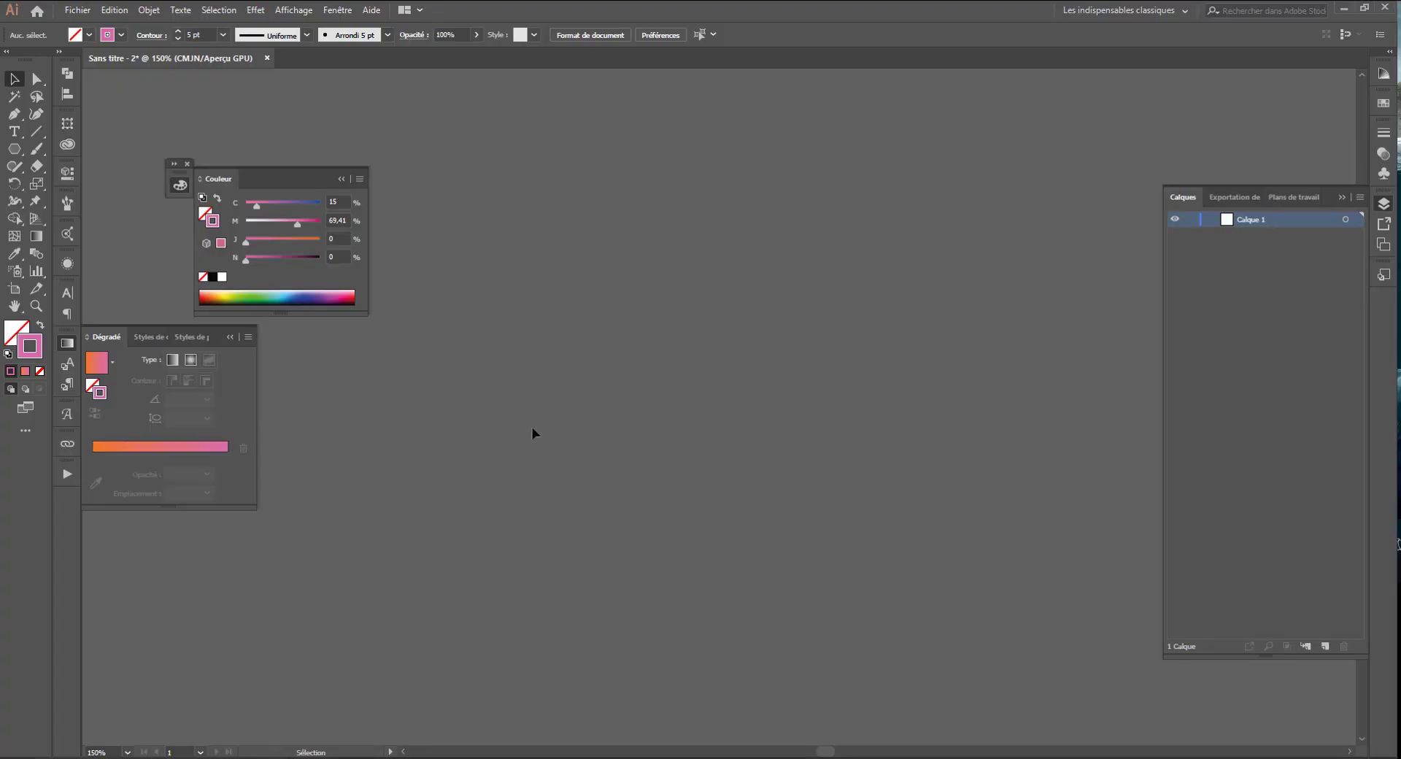
- Draw a six-sided polygon about 94 mm wide and 91 mm high, tilted, on the empty canvas
{"action": "left_click", "coordinate": [15, 148]}
{"action": "left_click_drag", "start_coordinate": [474, 245], "coordinate": [497, 229]}
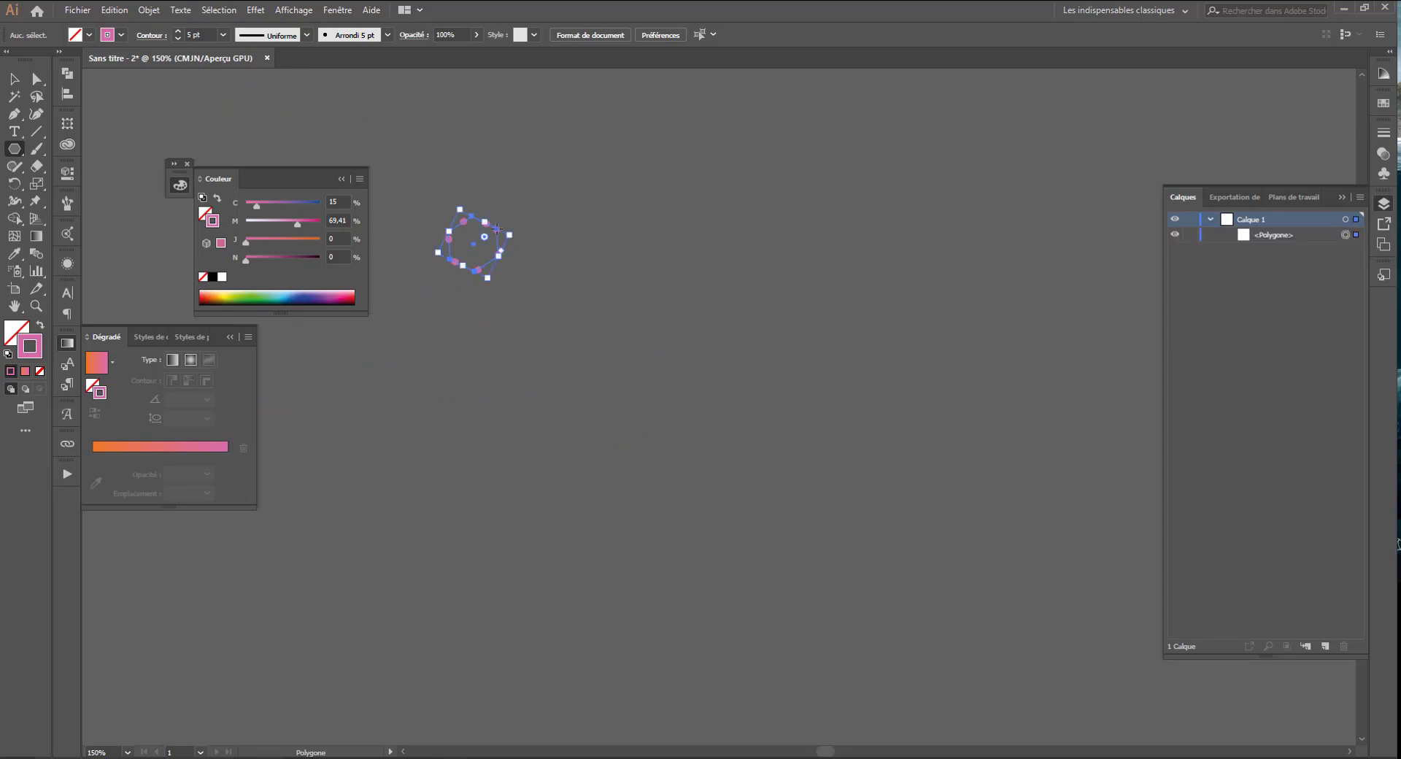
{"action": "key", "text": "ctrl+z"}
{"action": "left_click_drag", "start_coordinate": [580, 285], "coordinate": [743, 247]}
{"action": "key", "text": "Up"}
{"action": "key", "text": "Down"}
{"action": "key", "text": "Down"}
{"action": "key", "text": "Down"}
{"action": "key", "text": "Down"}
{"action": "key", "text": "Up"}
{"action": "key", "text": "Up"}
{"action": "key", "text": "Up"}
{"action": "key", "text": "Up"}
{"action": "key", "text": "Up"}
{"action": "key", "text": "Down"}
{"action": "key", "text": "Down"}
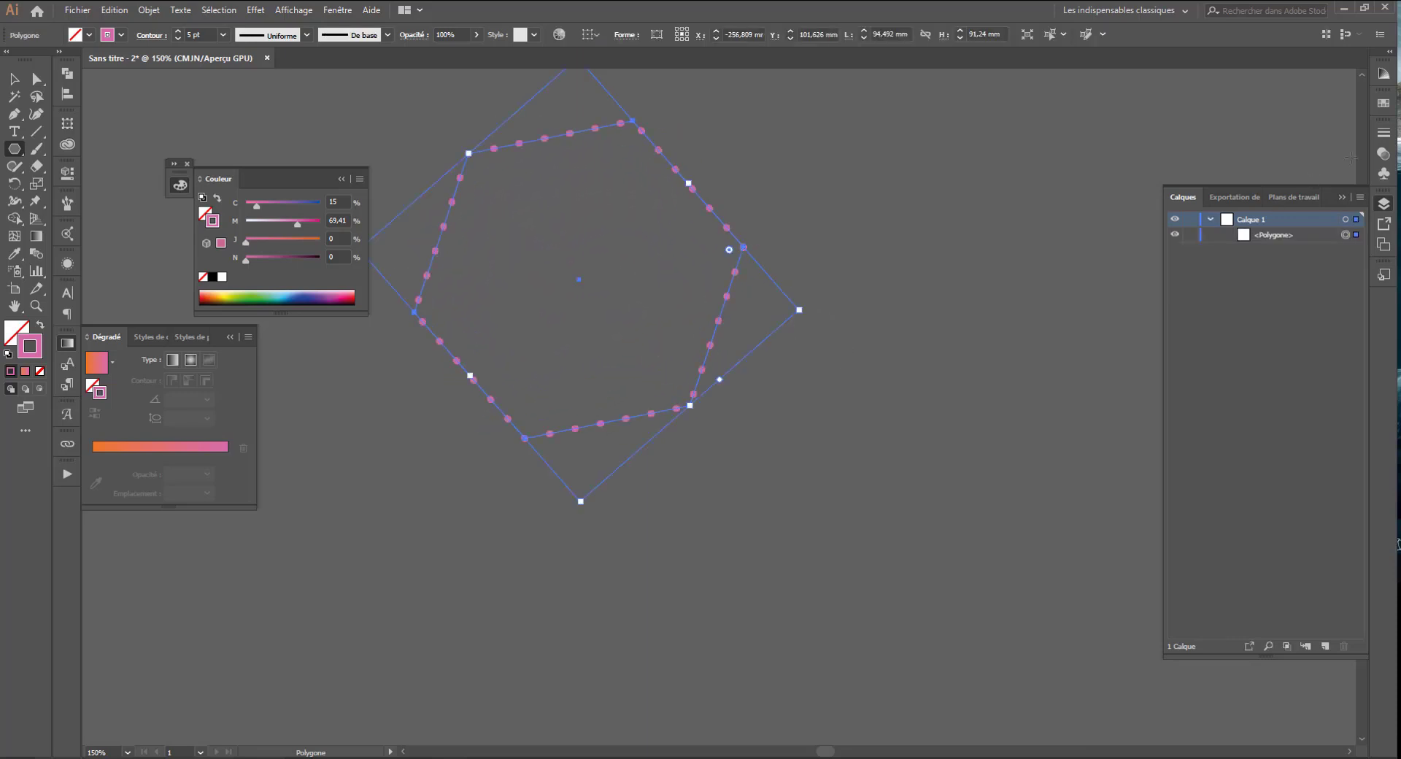
- Turn off the dashed line on the hexagon's stroke, leaving the 5 pt contour solid
{"action": "left_click", "coordinate": [1383, 132]}
{"action": "left_click", "coordinate": [1209, 232]}
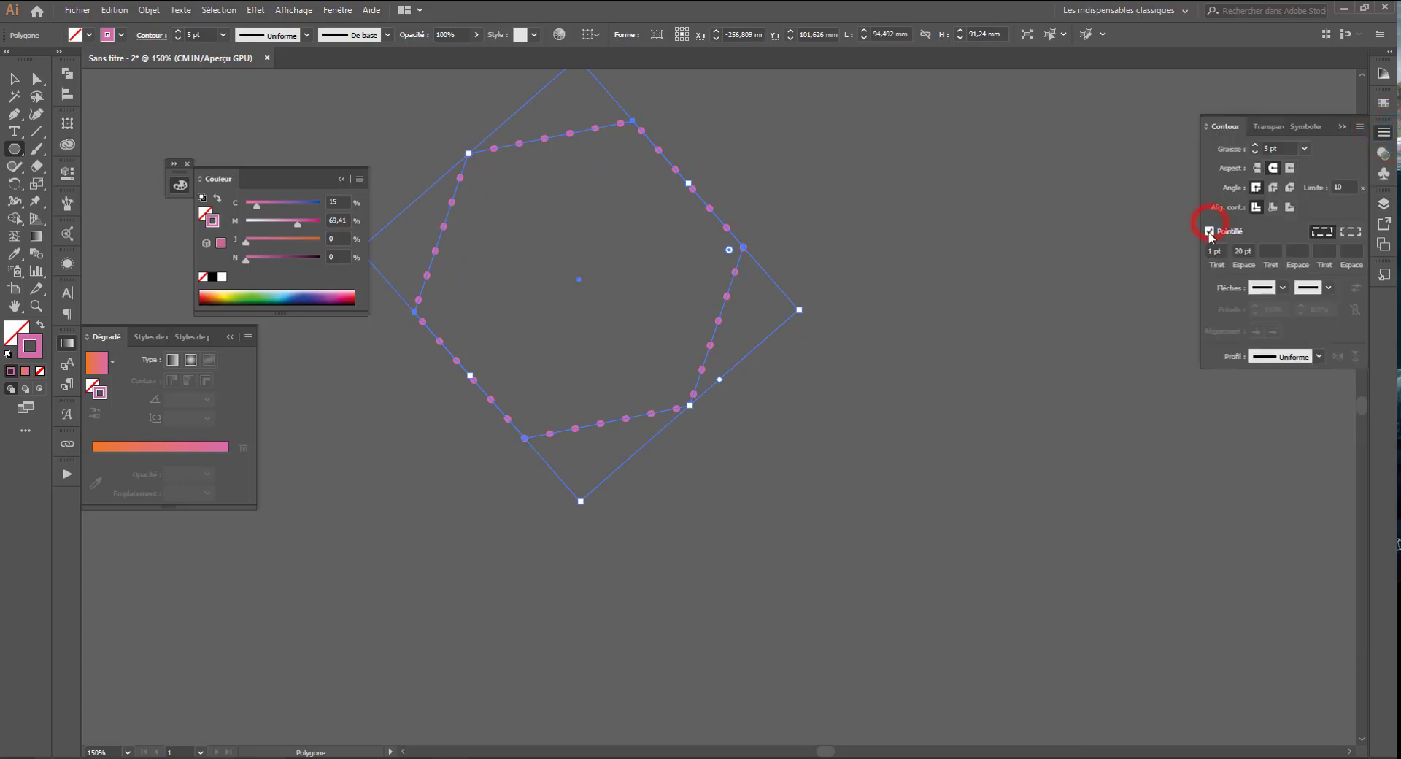
{"action": "left_click", "coordinate": [1209, 231]}
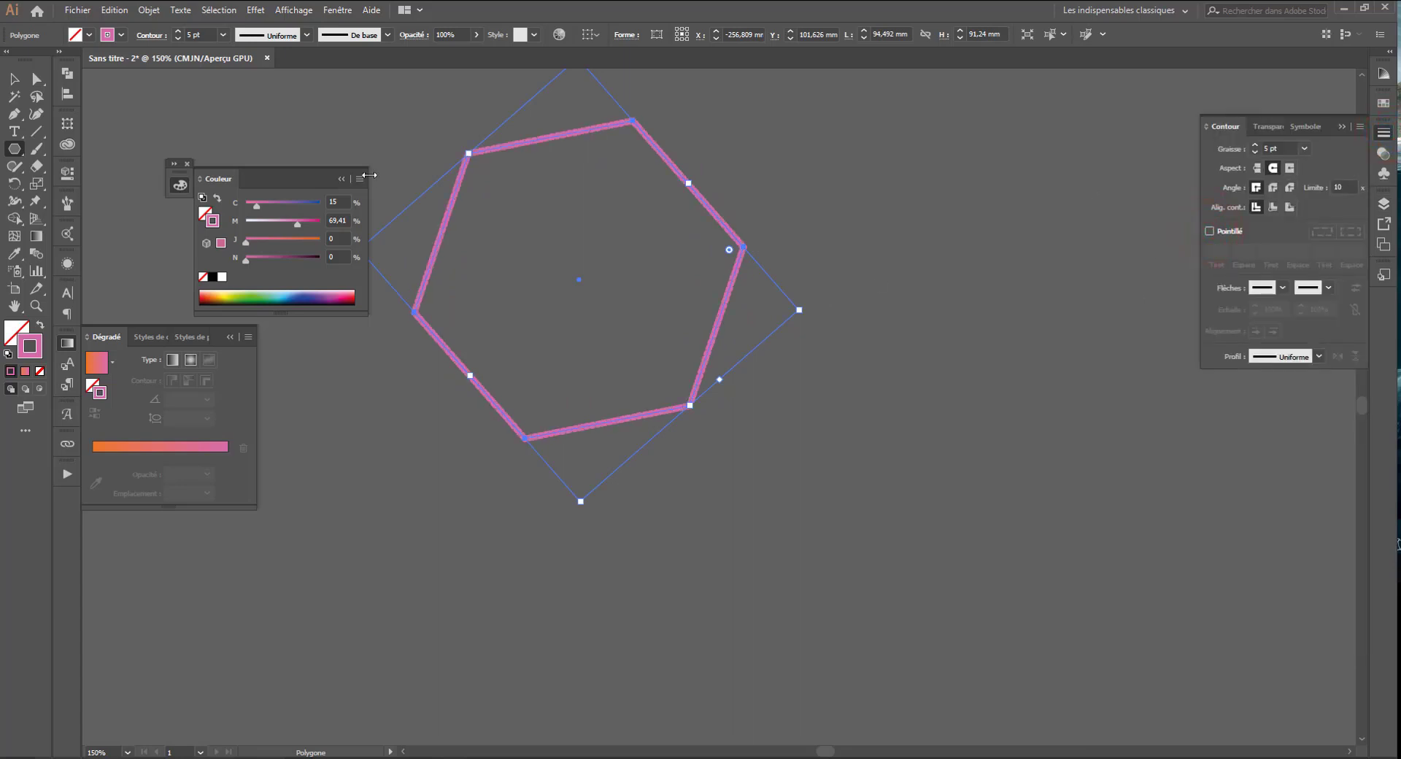
{"action": "left_click", "coordinate": [846, 192]}
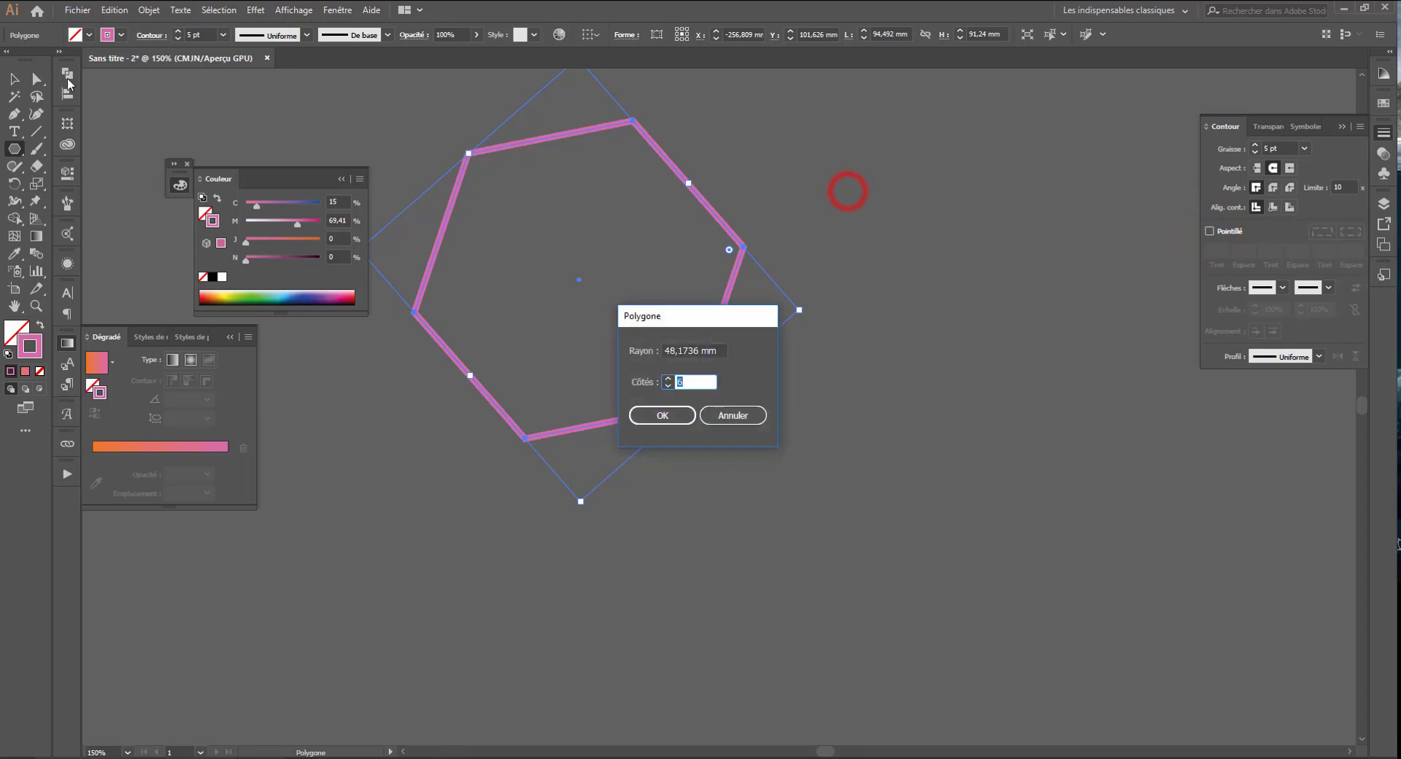
{"action": "left_click", "coordinate": [732, 415]}
- Move the floating Color panel clear of the hexagon, collapse it and deselect the shape
{"action": "left_click", "coordinate": [14, 78]}
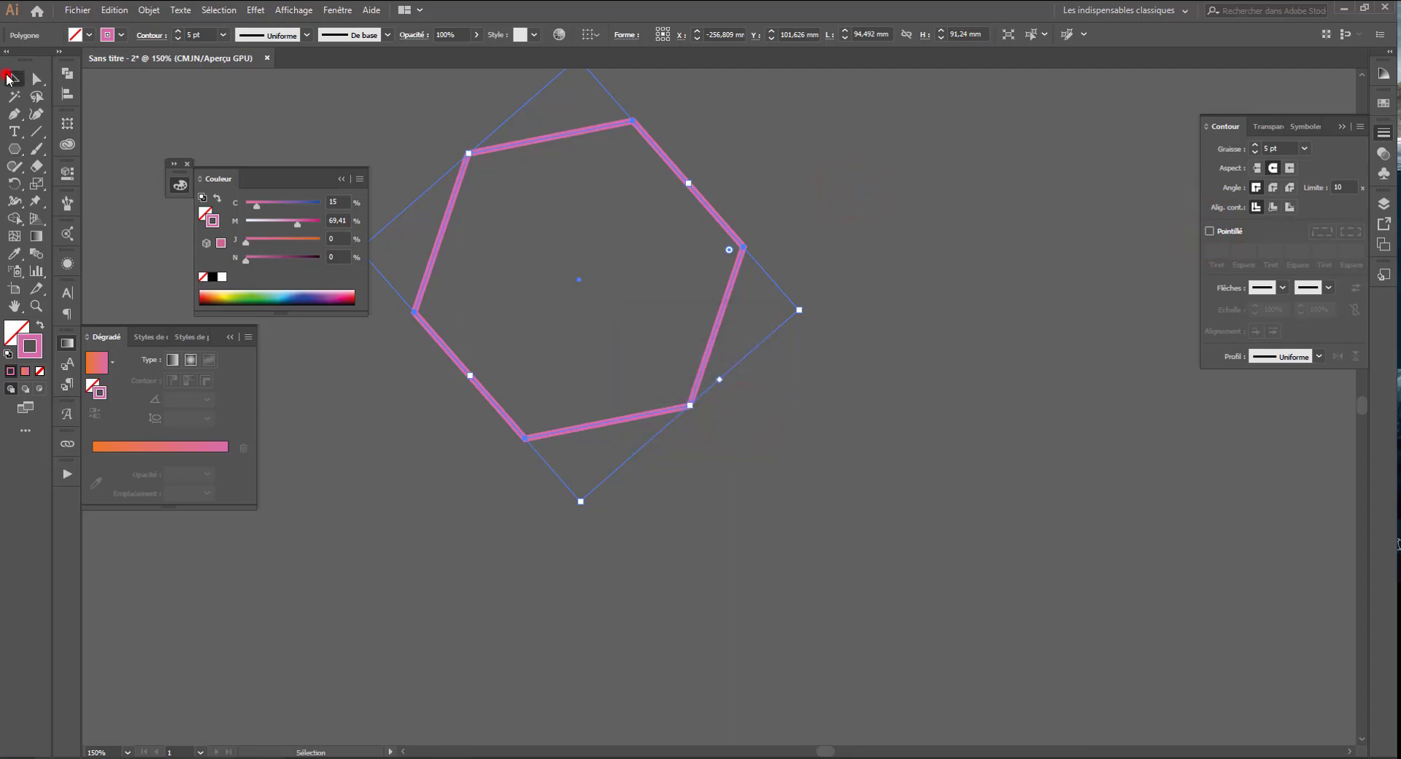
{"action": "left_click_drag", "start_coordinate": [810, 191], "coordinate": [734, 235]}
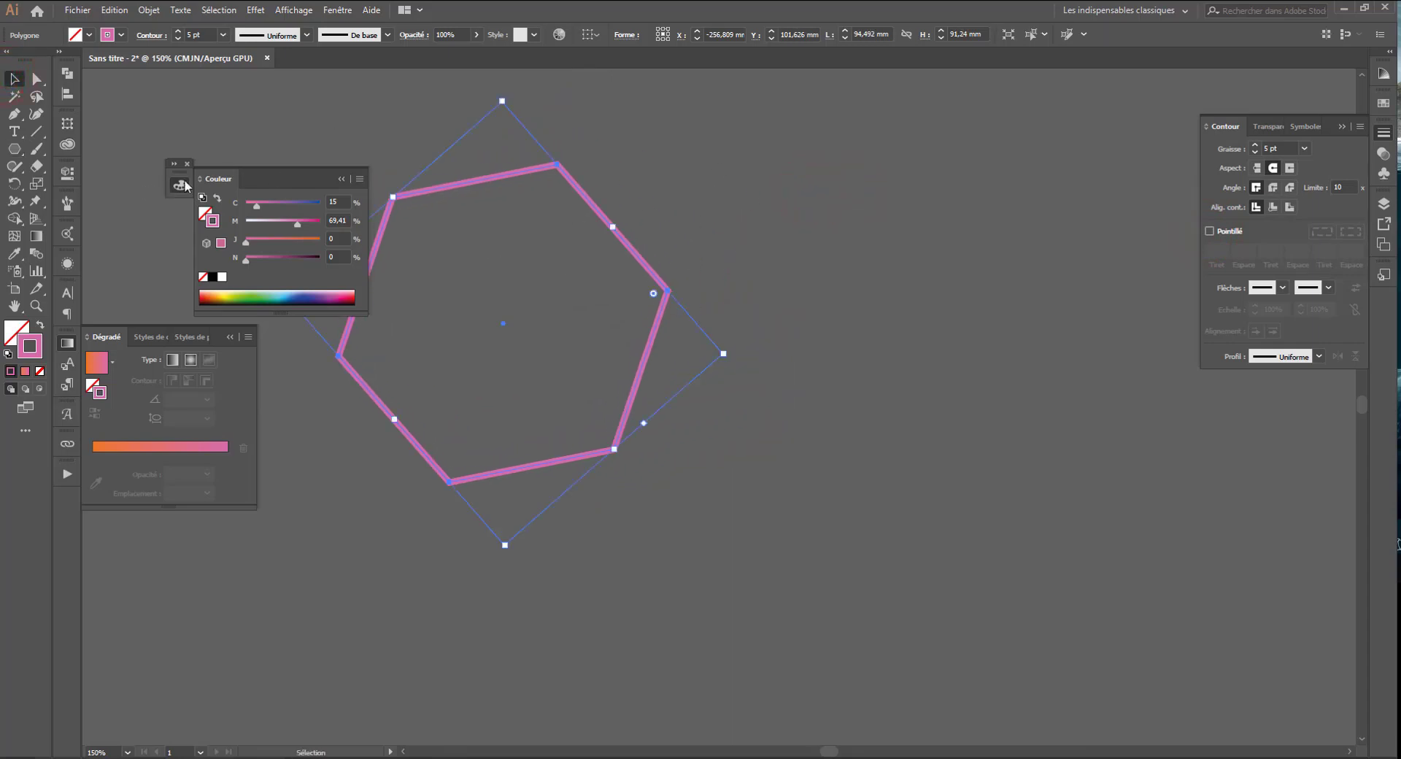
{"action": "left_click_drag", "start_coordinate": [183, 181], "coordinate": [112, 97]}
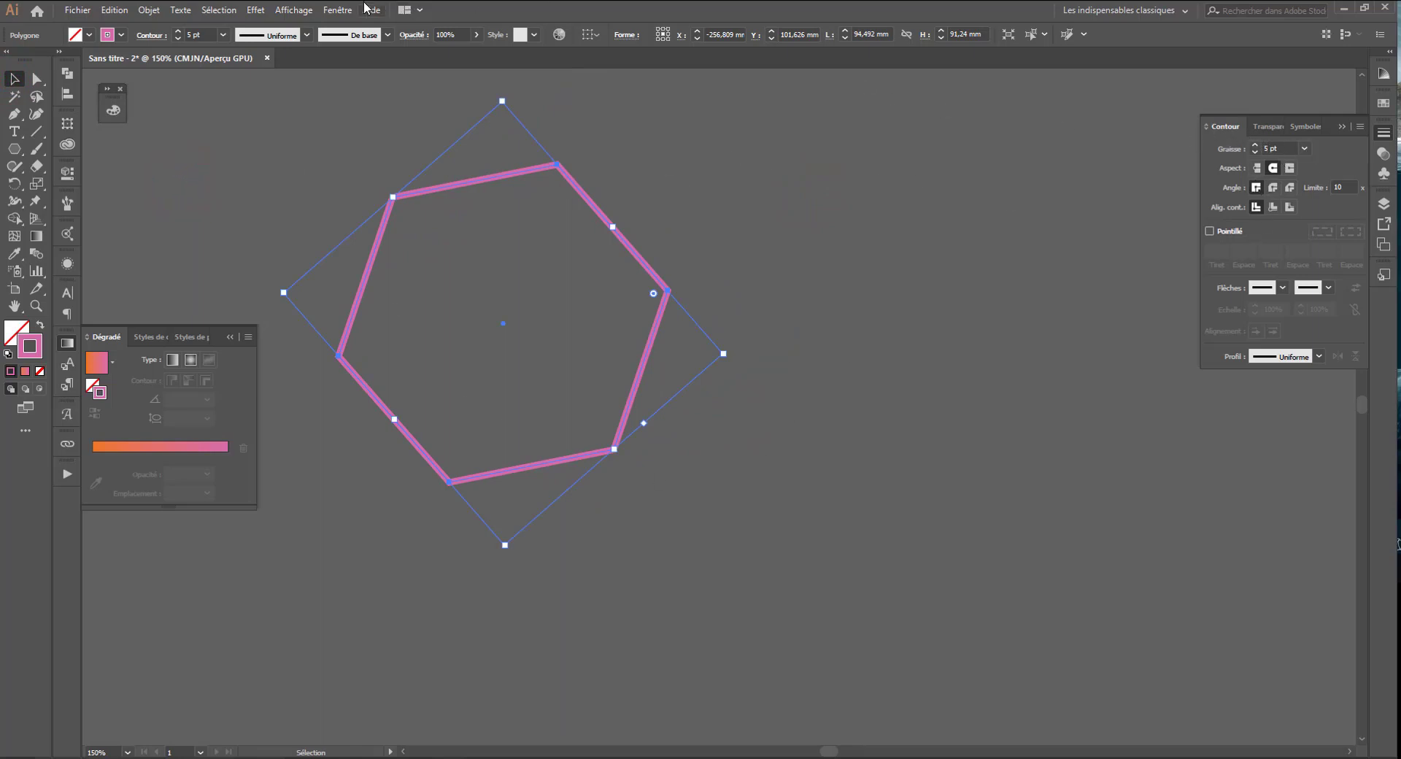
{"action": "left_click", "coordinate": [337, 10]}
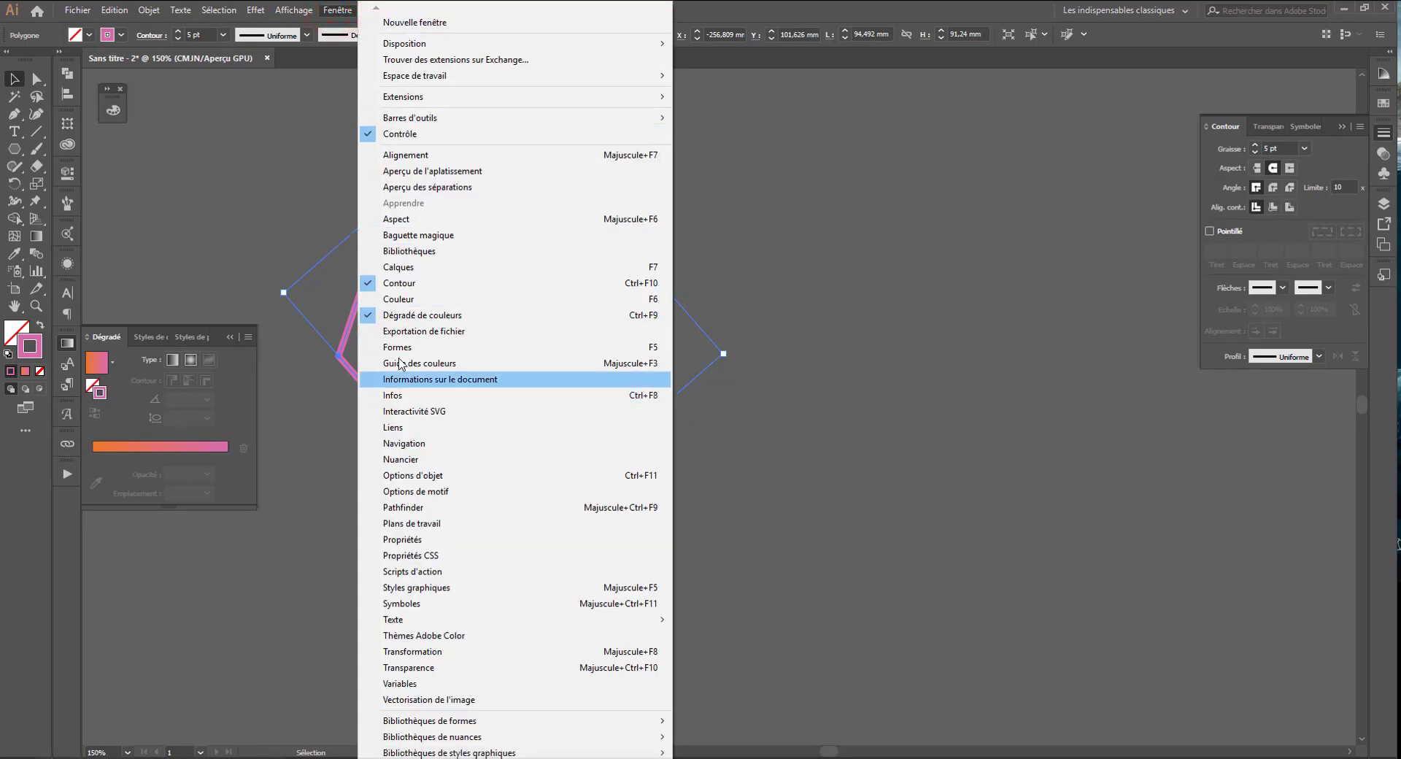
{"action": "left_click", "coordinate": [920, 278]}
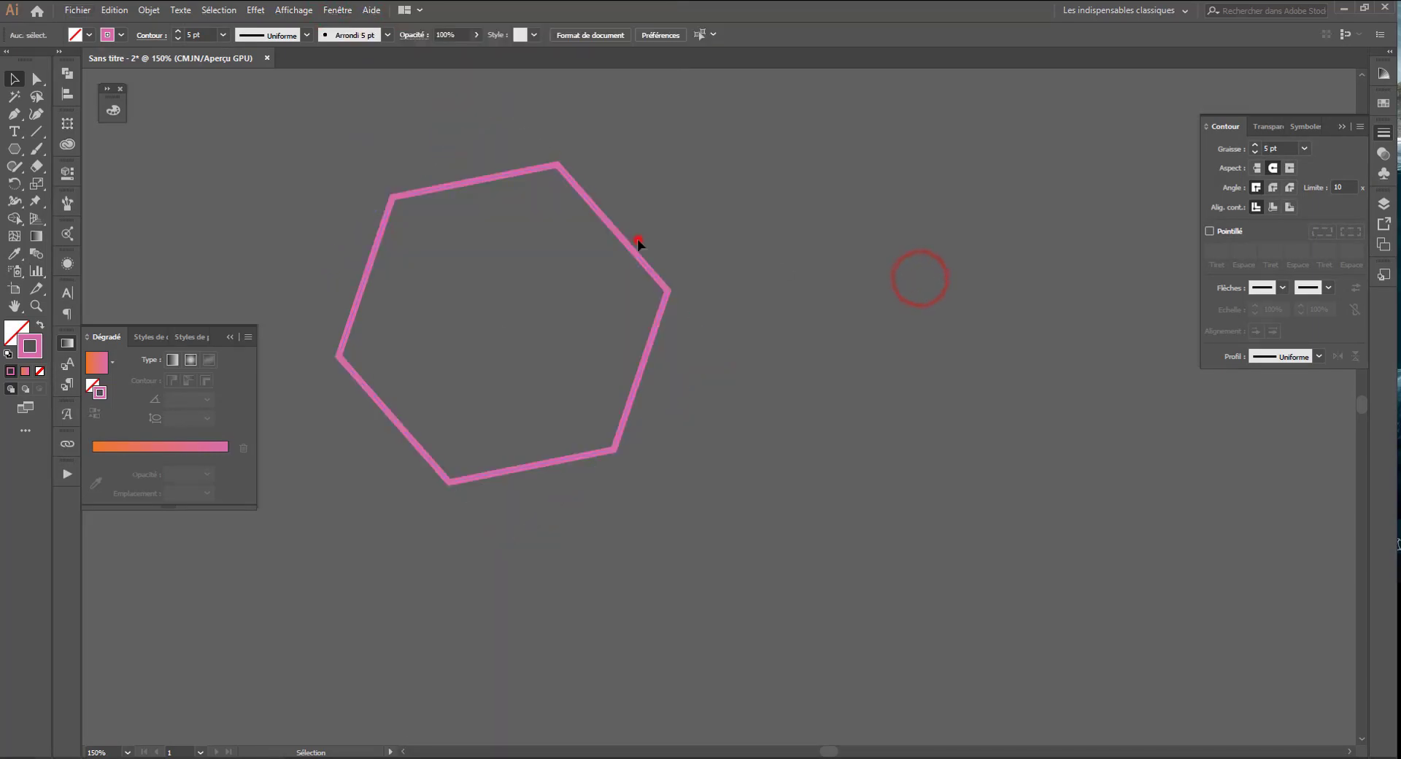
- Place a copy of the hexagon about 117 mm to its right and turn on the dashed stroke for the copy
{"action": "left_click", "coordinate": [625, 242]}
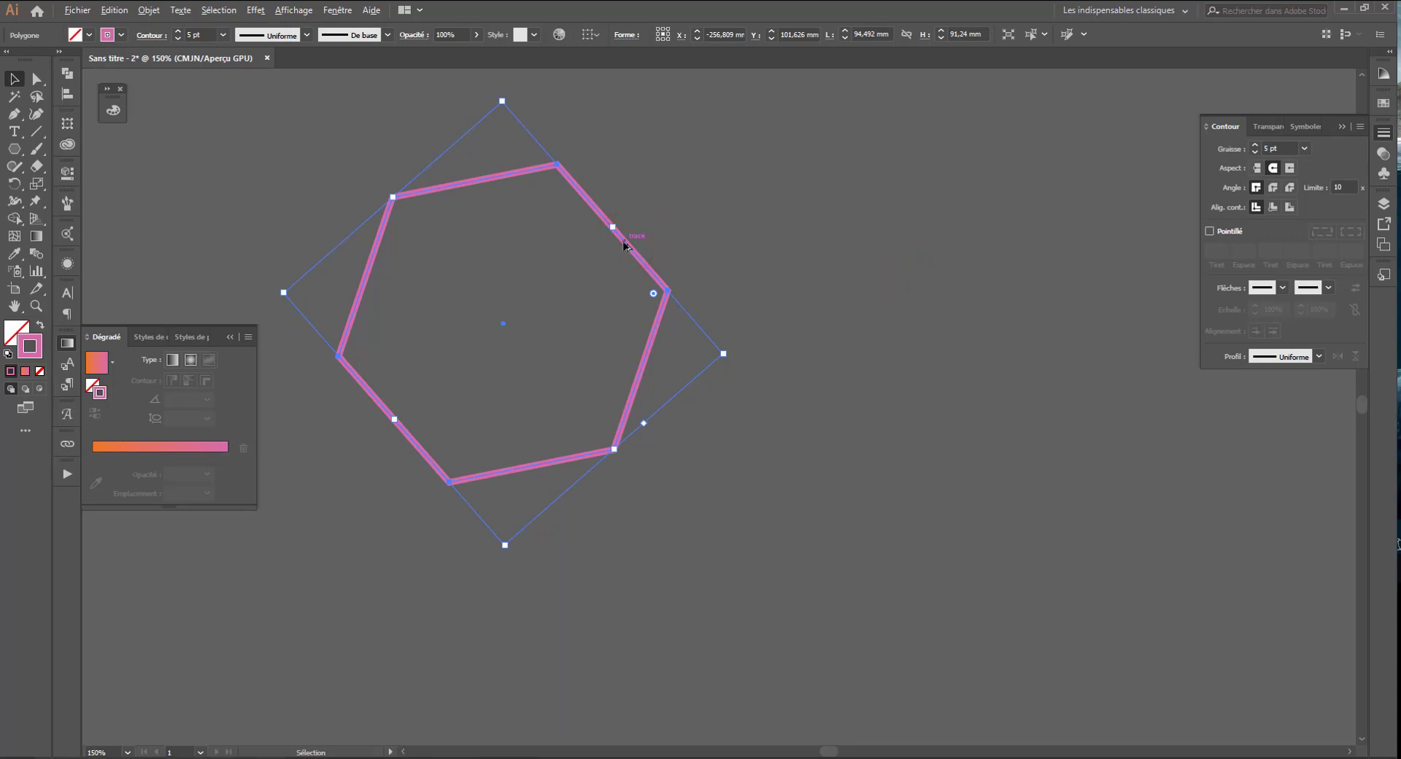
{"action": "left_click_drag", "start_coordinate": [624, 244], "coordinate": [1032, 242]}
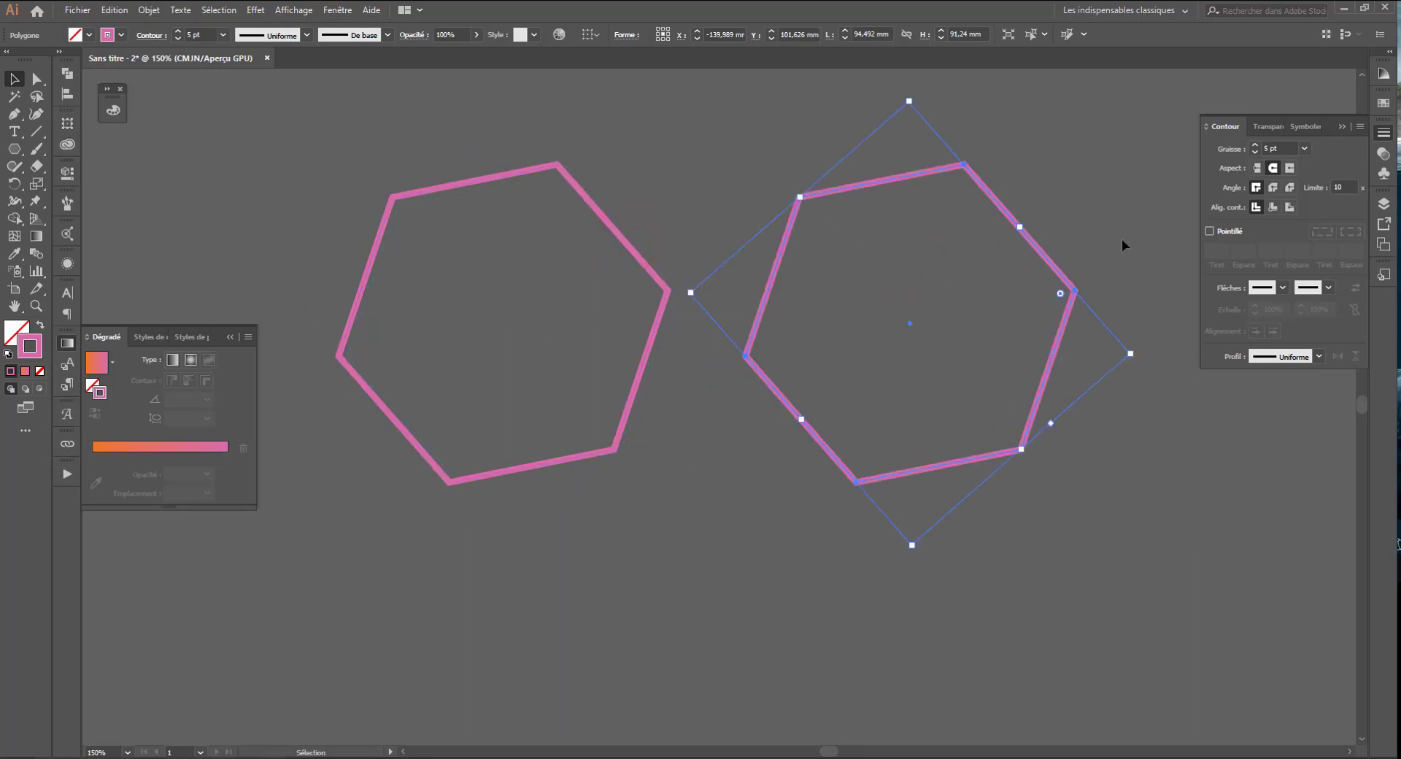
{"action": "left_click", "coordinate": [1222, 232]}
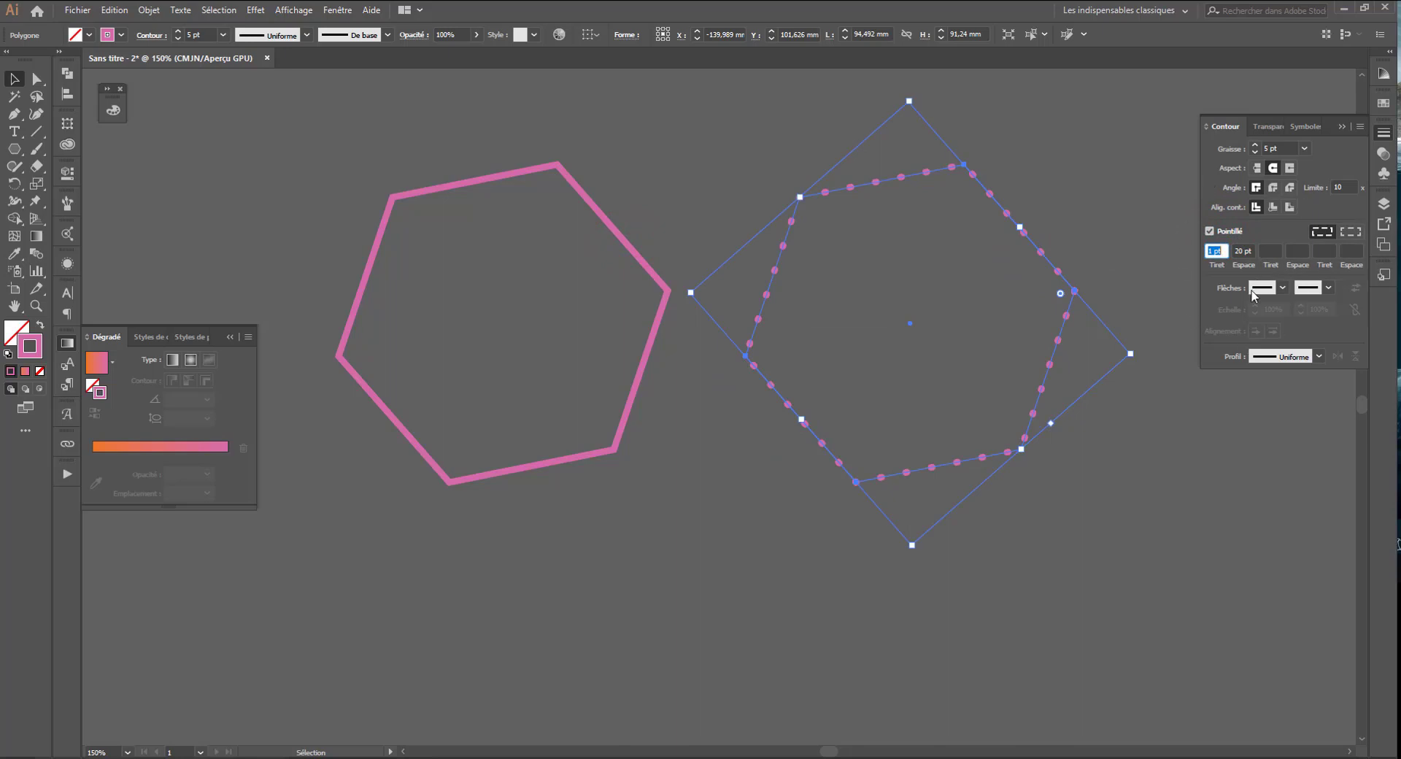
{"action": "left_click", "coordinate": [1209, 250]}
{"action": "key", "text": "space"}
{"action": "left_click_drag", "start_coordinate": [1074, 254], "coordinate": [936, 258]}
{"action": "left_click", "coordinate": [951, 251]}
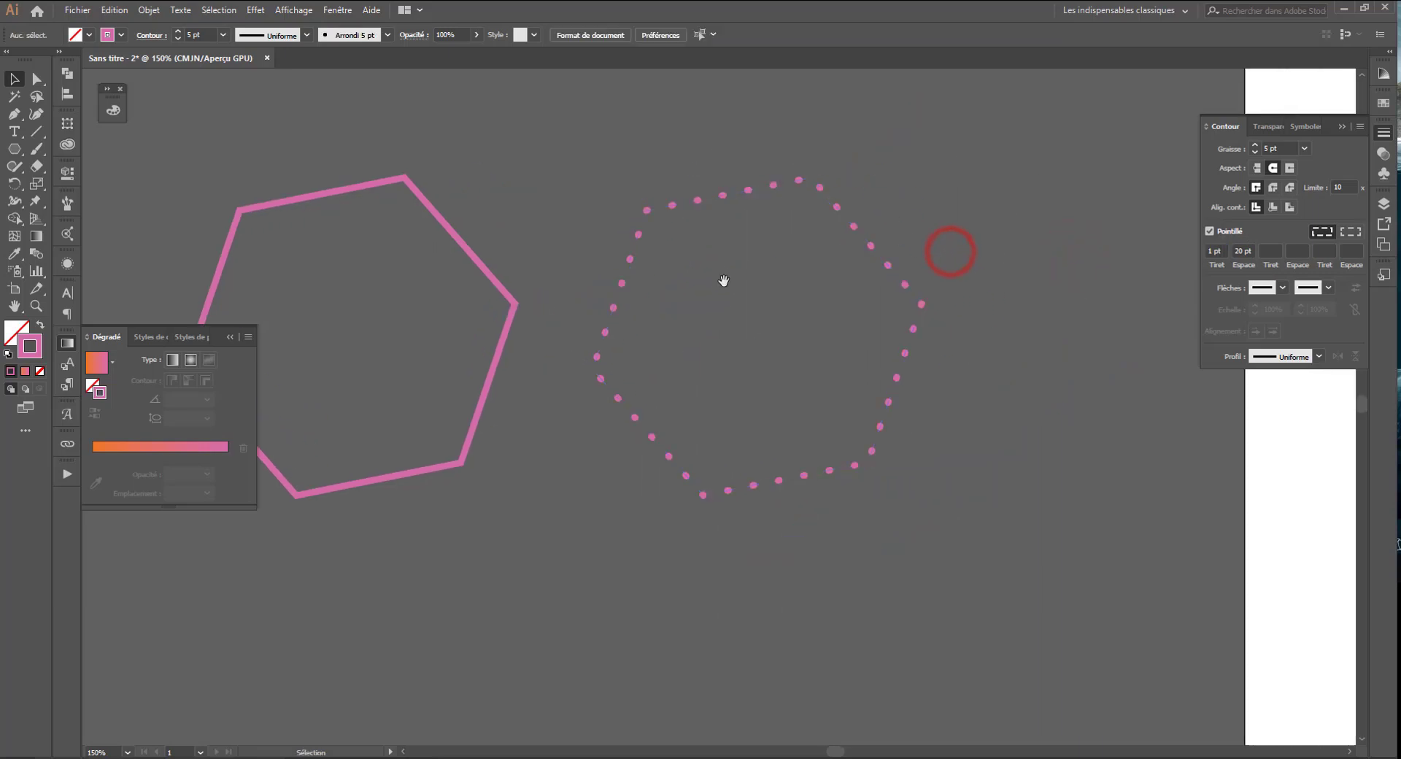
{"action": "key", "text": "space"}
{"action": "left_click_drag", "start_coordinate": [729, 281], "coordinate": [838, 287]}
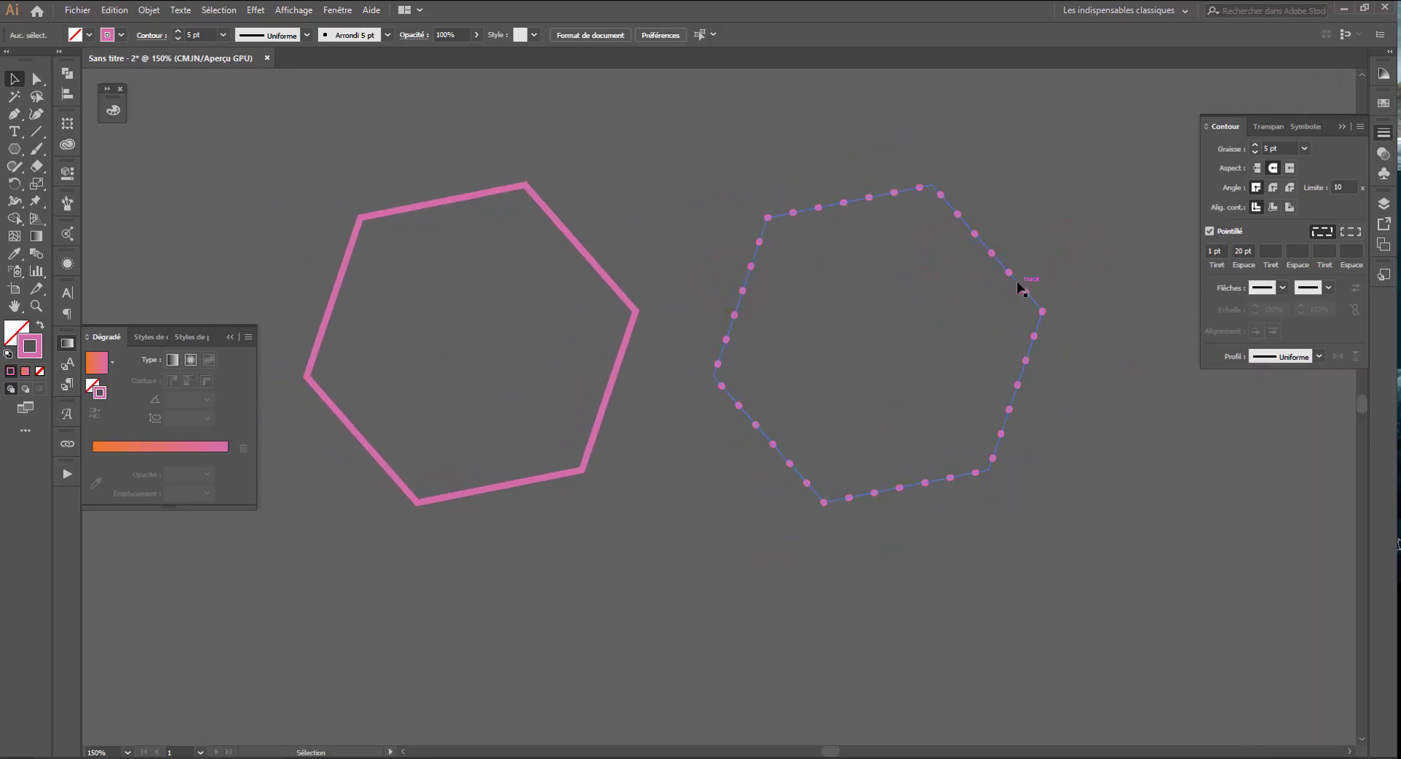
- Try different dash gaps on the dotted hexagon, settle on 20 pt and set its stroke weight to 3 pt
{"action": "left_click", "coordinate": [1017, 282]}
{"action": "left_click", "coordinate": [1243, 250]}
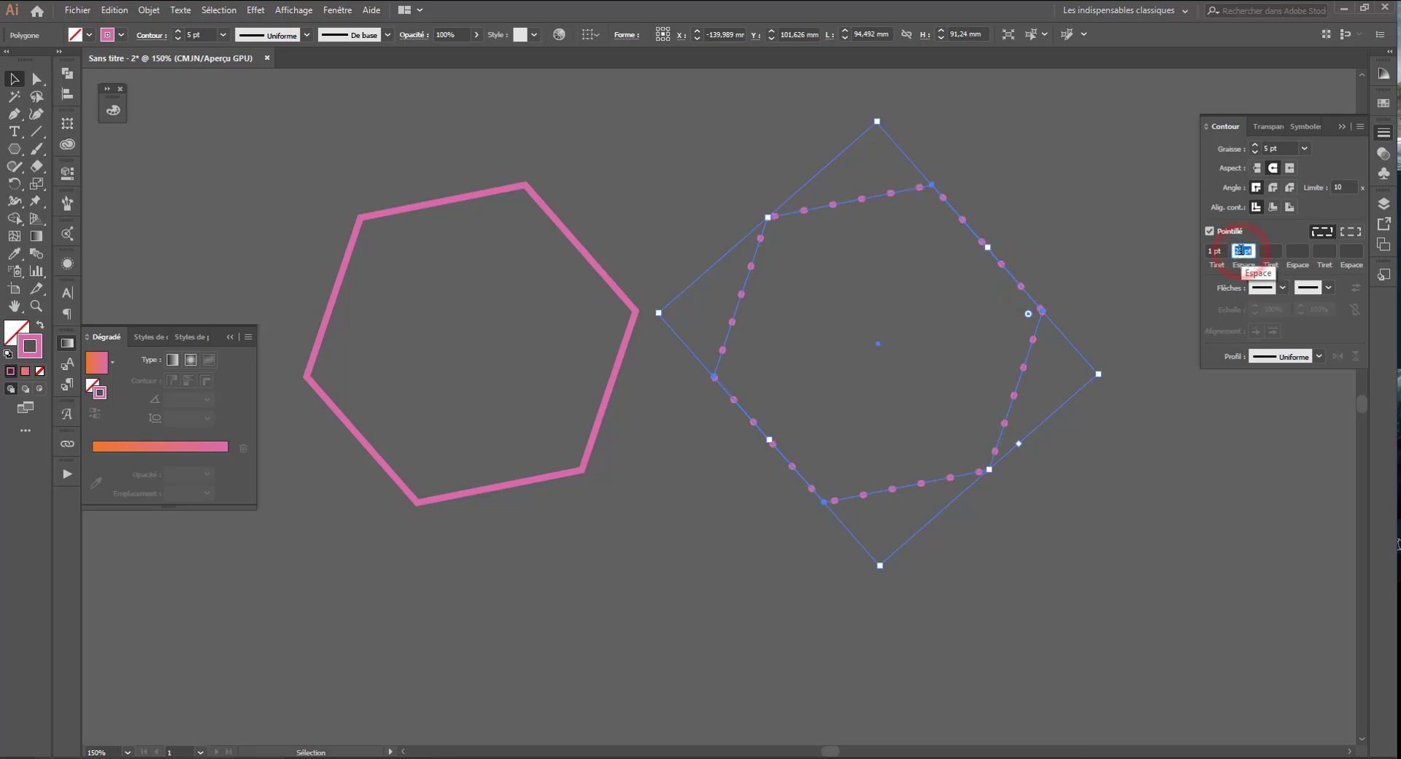
{"action": "scroll", "coordinate": [1240, 250], "scroll_direction": "up", "scroll_amount": 8}
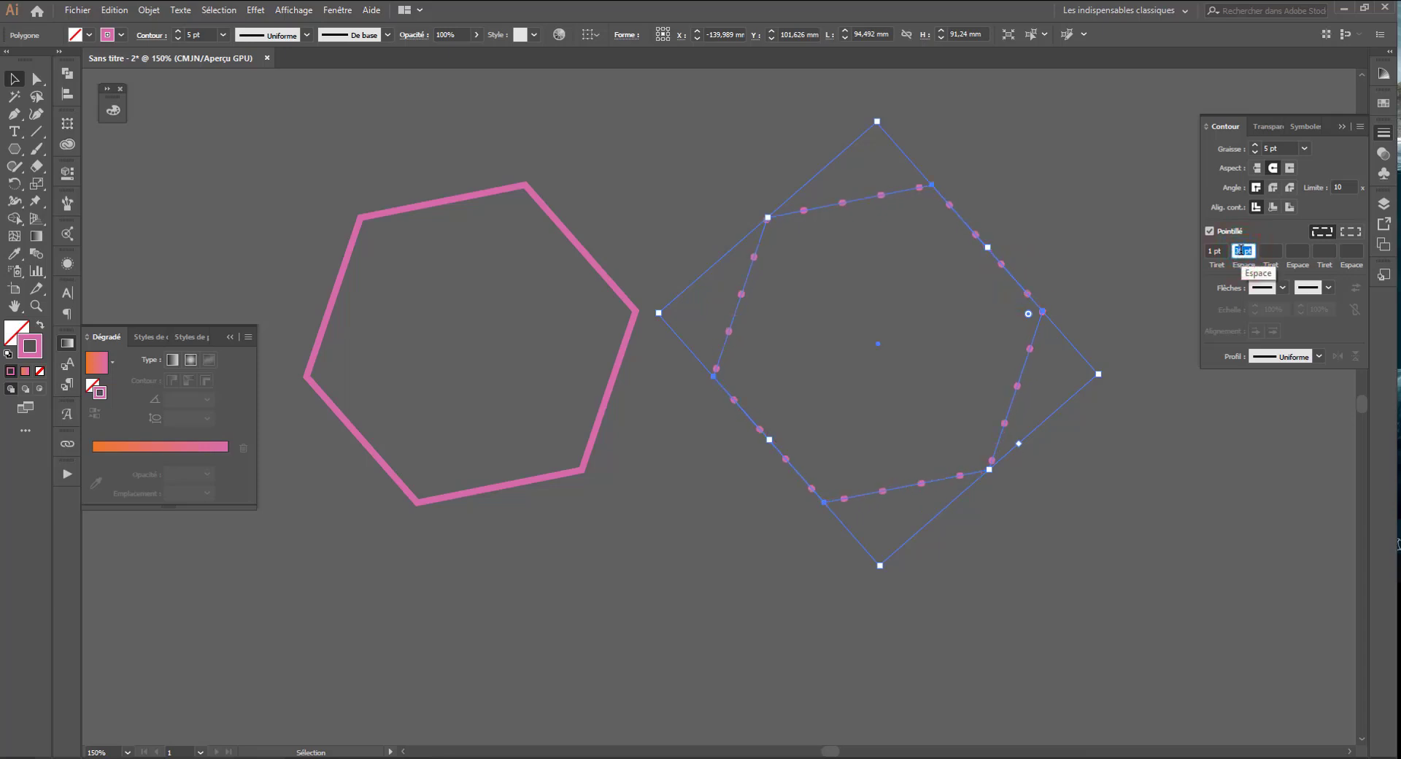
{"action": "scroll", "coordinate": [1240, 250], "scroll_direction": "down", "scroll_amount": 20}
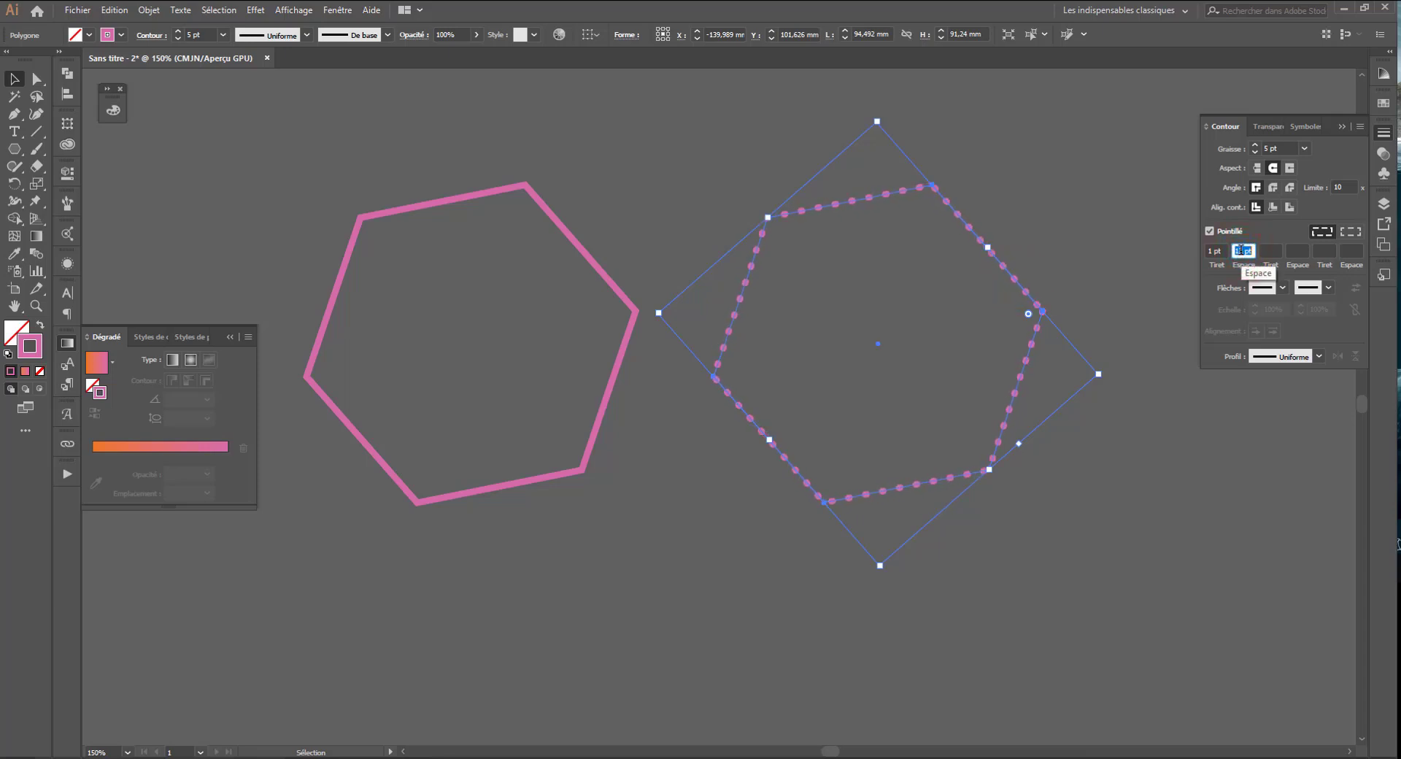
{"action": "scroll", "coordinate": [1241, 250], "scroll_direction": "up", "scroll_amount": 8}
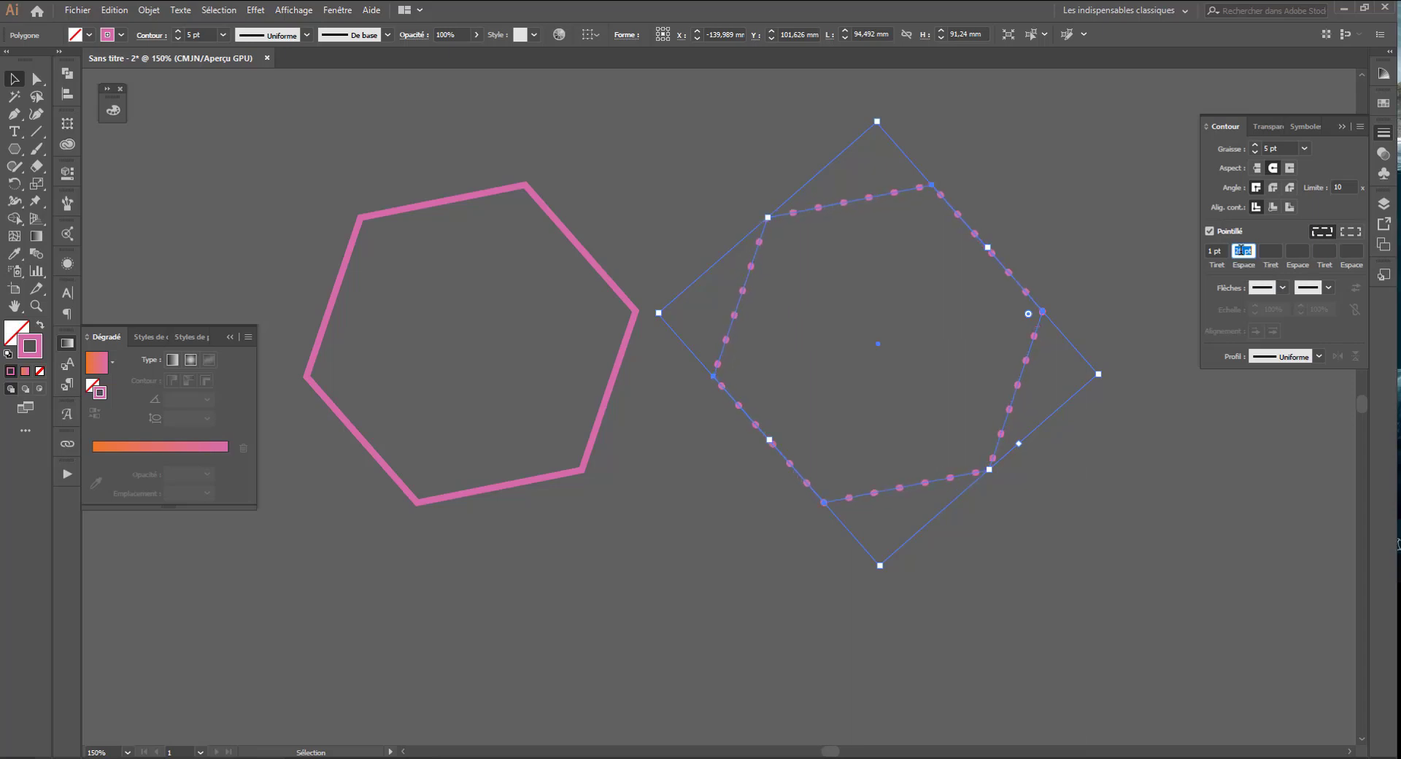
{"action": "left_click", "coordinate": [1256, 151]}
{"action": "left_click", "coordinate": [1255, 150]}
{"action": "left_click", "coordinate": [1123, 163]}
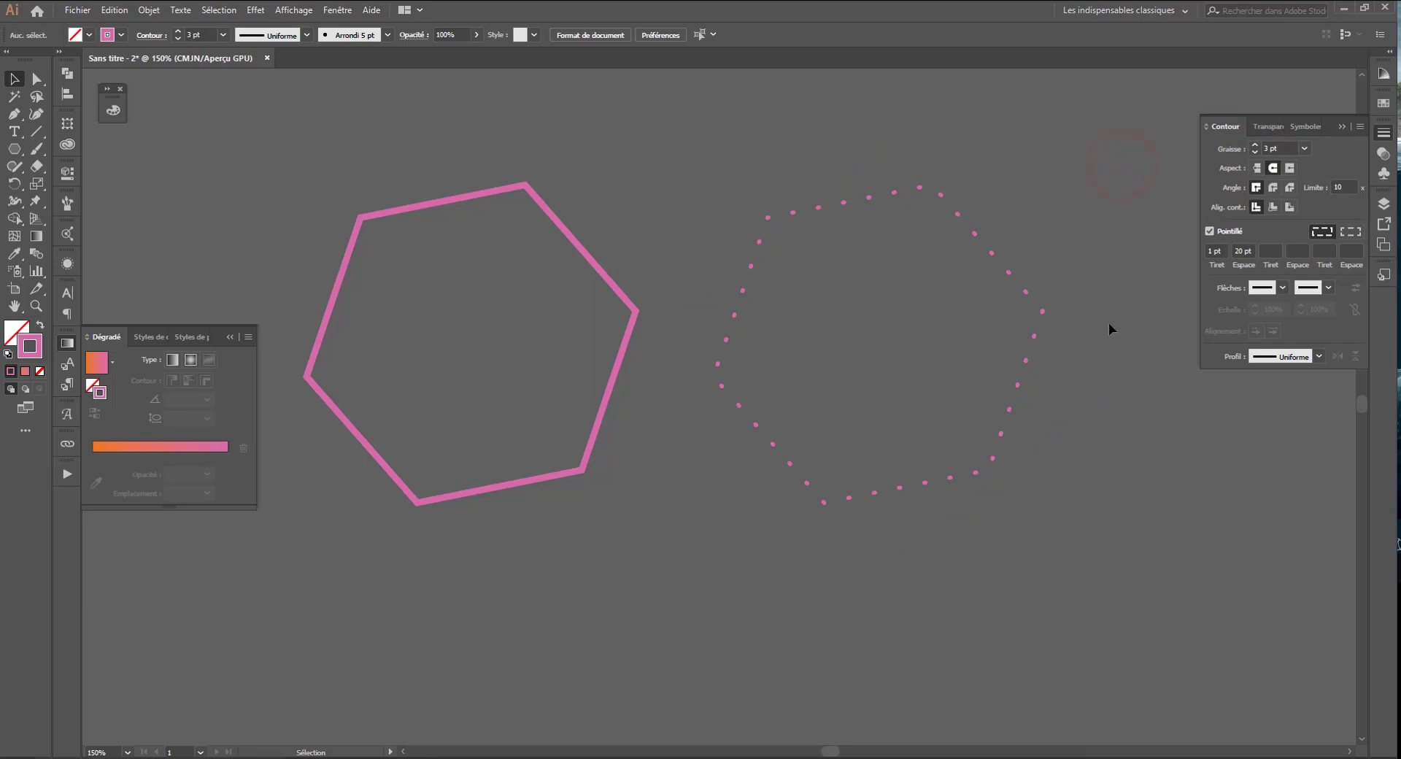
- Move the solid hexagon about 27 mm to the left, farther from the dotted one
{"action": "left_click", "coordinate": [843, 201]}
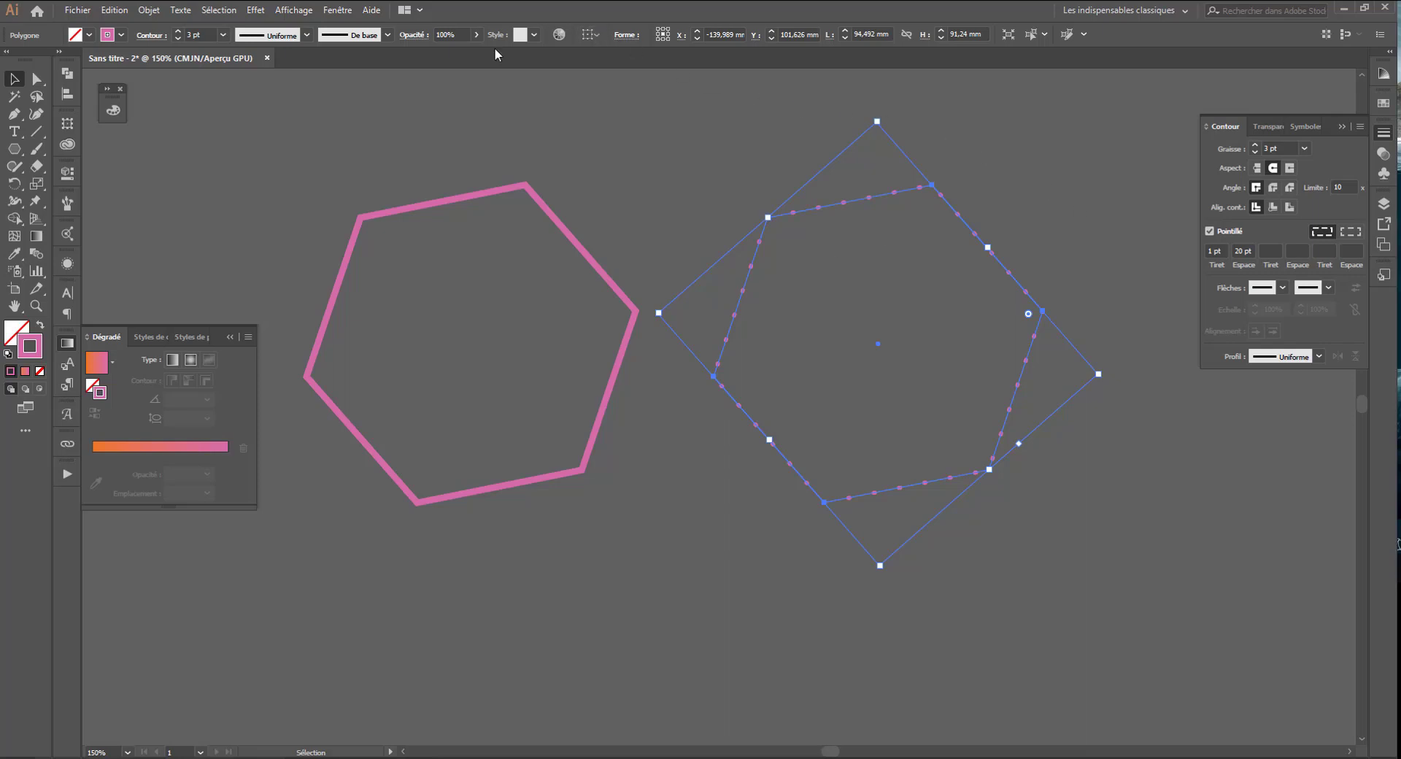
{"action": "left_click", "coordinate": [384, 212]}
{"action": "left_click", "coordinate": [465, 200]}
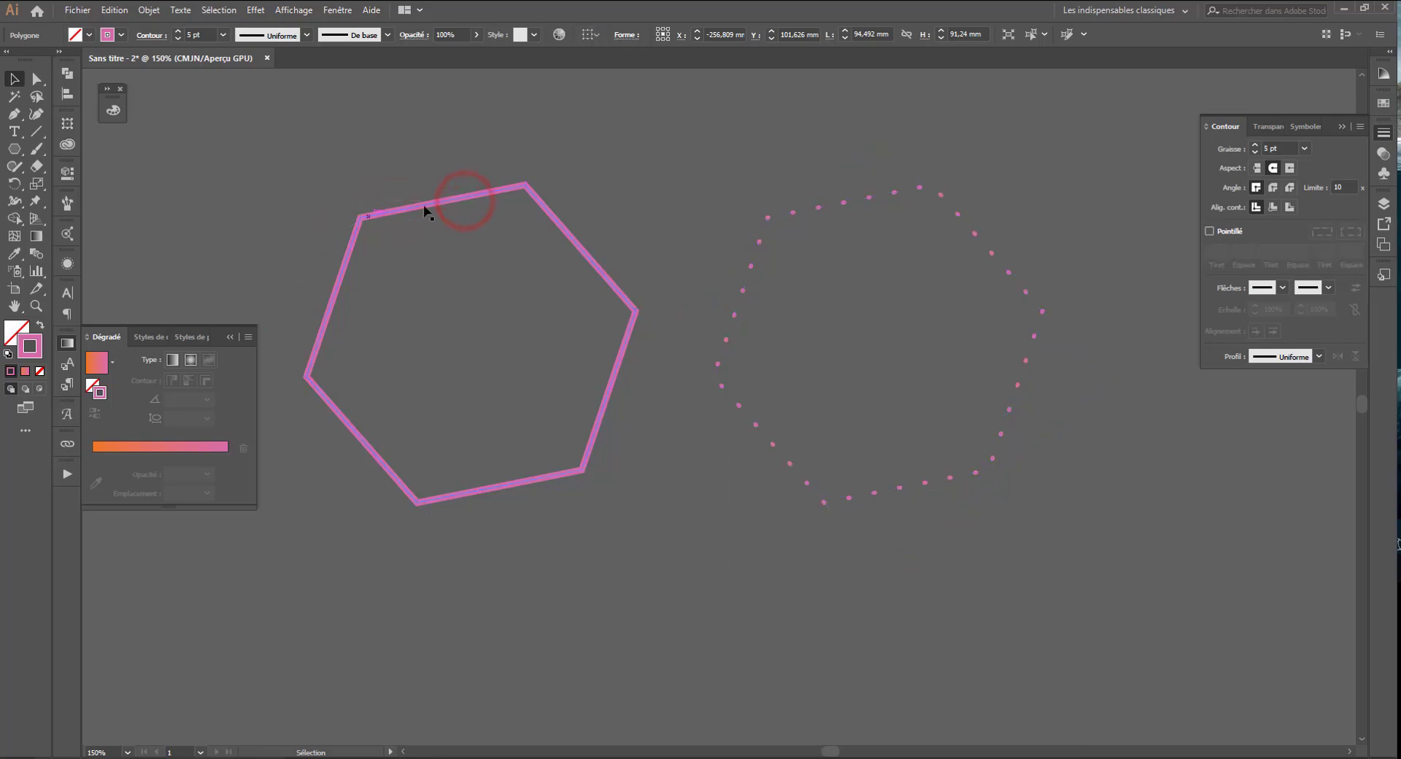
{"action": "left_click_drag", "start_coordinate": [428, 203], "coordinate": [336, 209]}
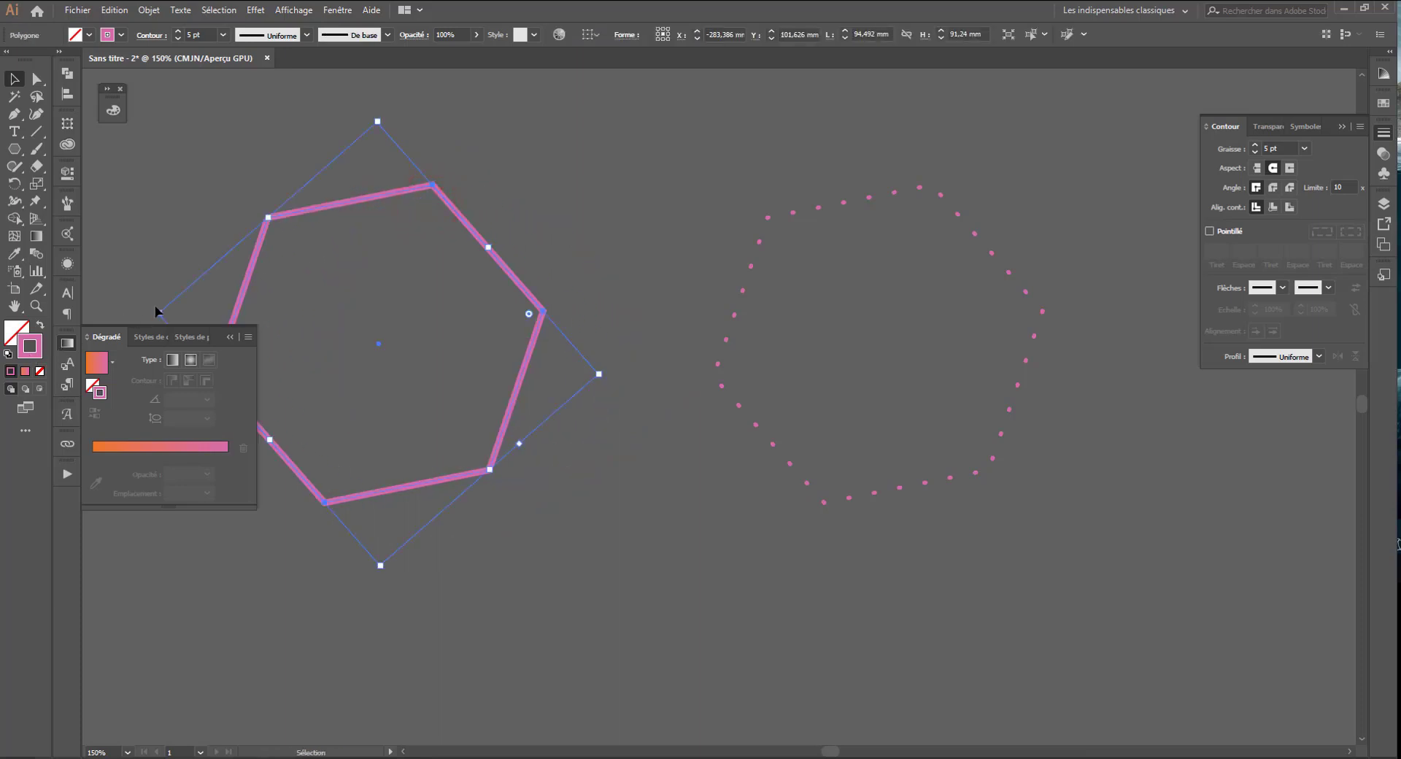
- Apply the linear gradient to the solid hexagon's stroke and set cyan to 78% in its pink end colour
{"action": "left_click", "coordinate": [97, 362]}
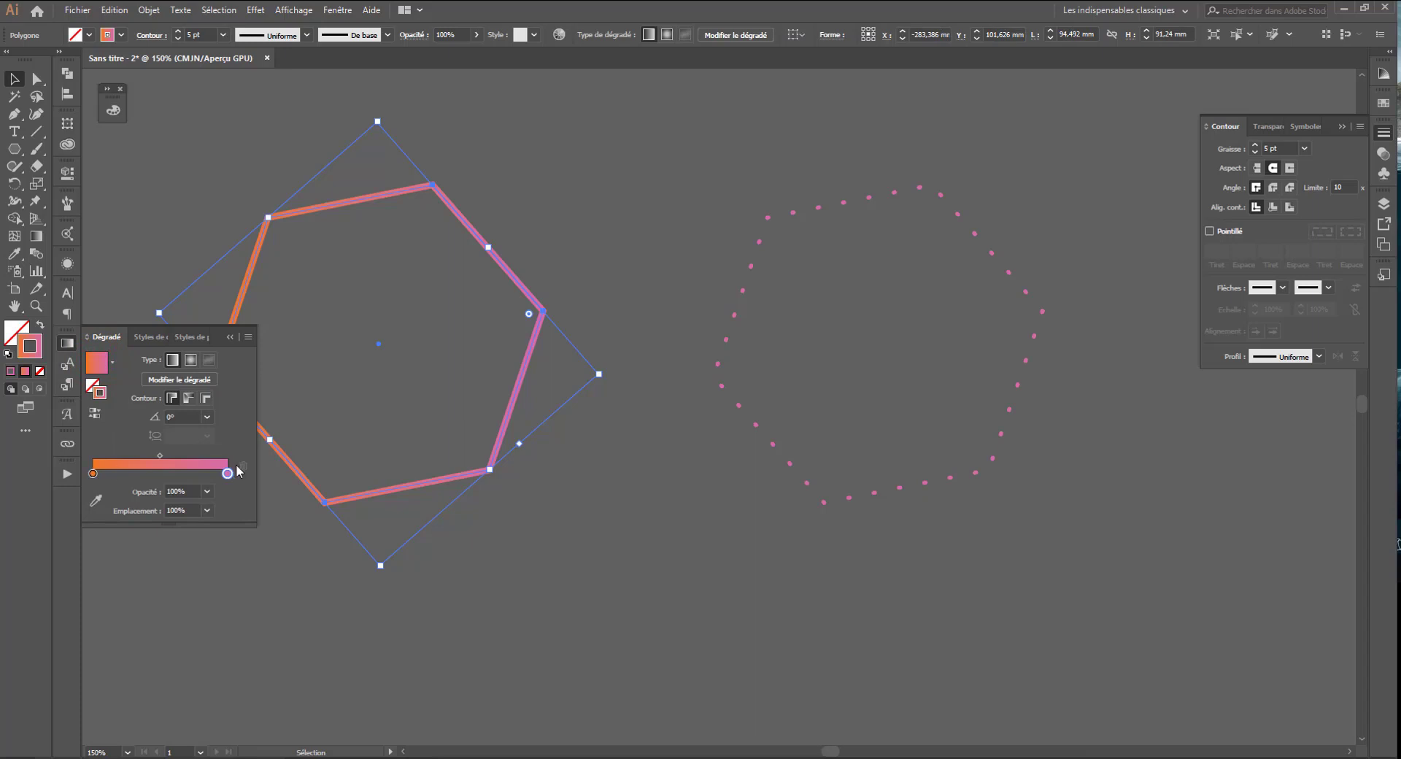
{"action": "left_click", "coordinate": [114, 110]}
{"action": "left_click", "coordinate": [236, 129]}
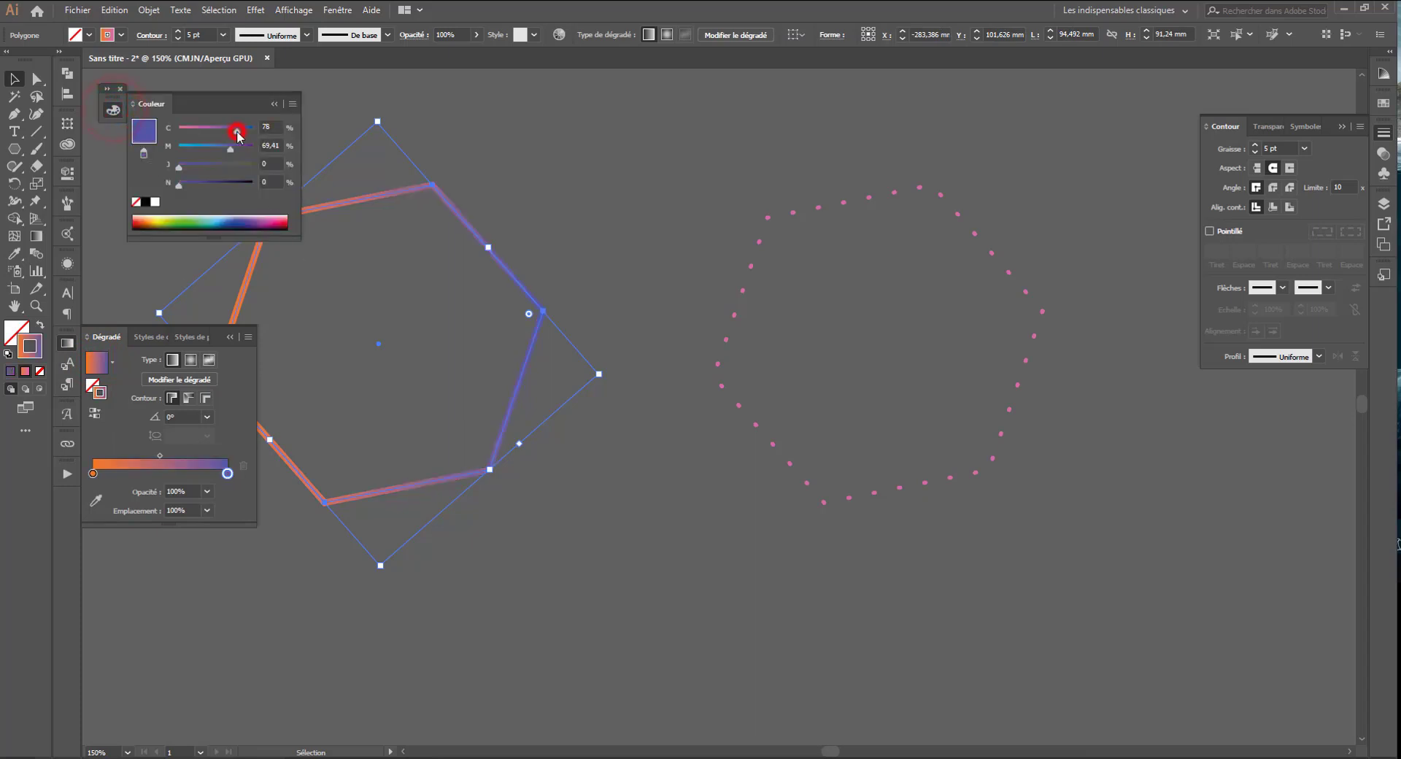
{"action": "left_click", "coordinate": [115, 262]}
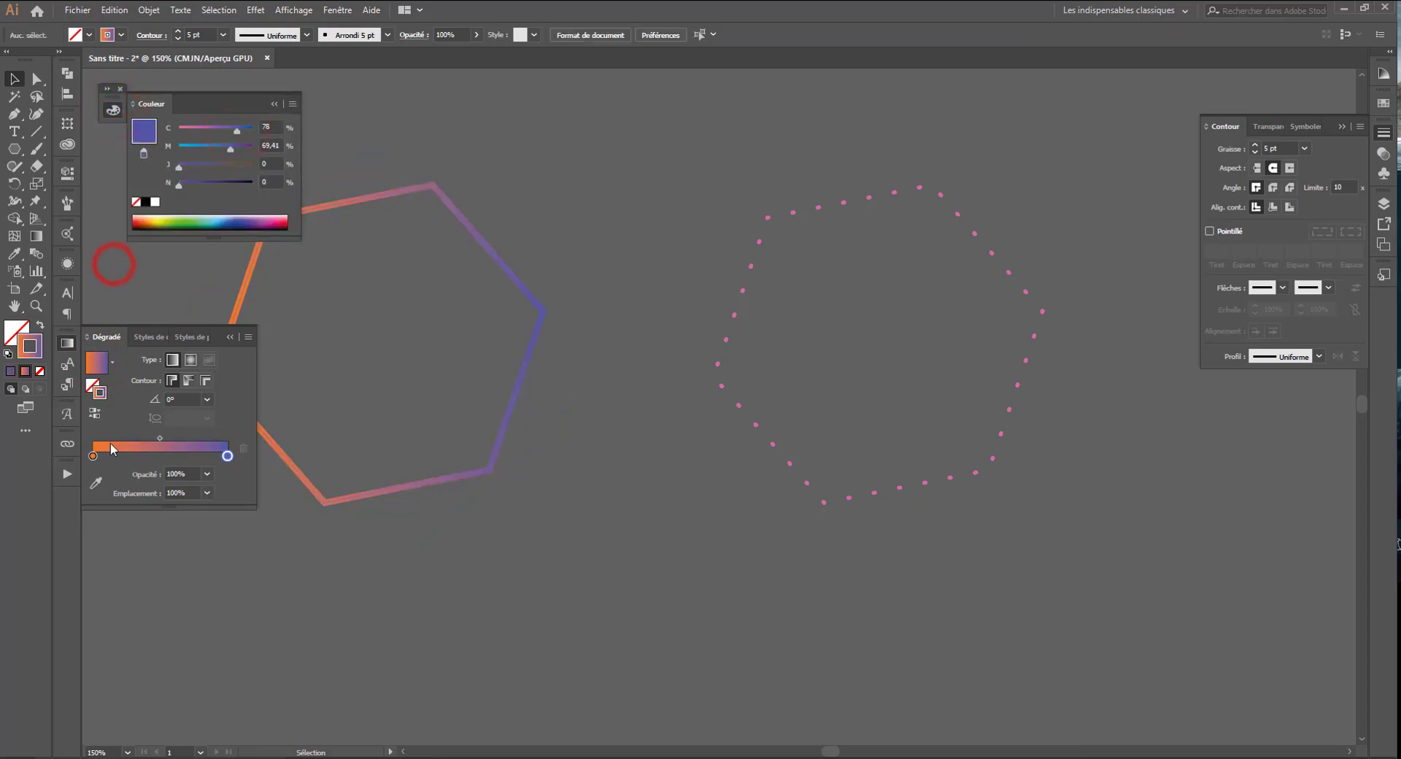
- Collapse the Color and Gradient panels and open the Transform effect's settings for the gradient hexagon, clear of the shape
{"action": "left_click", "coordinate": [471, 225]}
{"action": "left_click", "coordinate": [113, 108]}
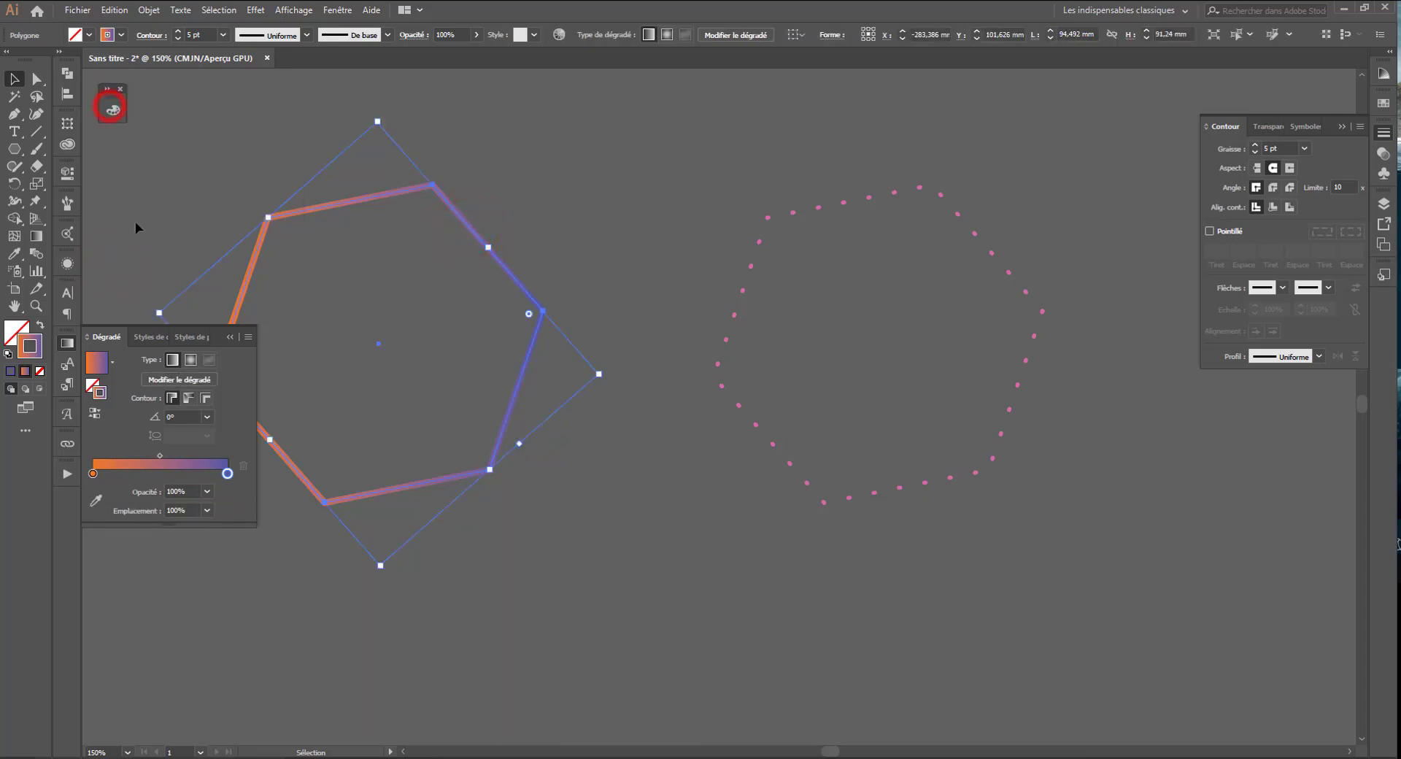
{"action": "left_click", "coordinate": [67, 345]}
{"action": "left_click", "coordinate": [251, 9]}
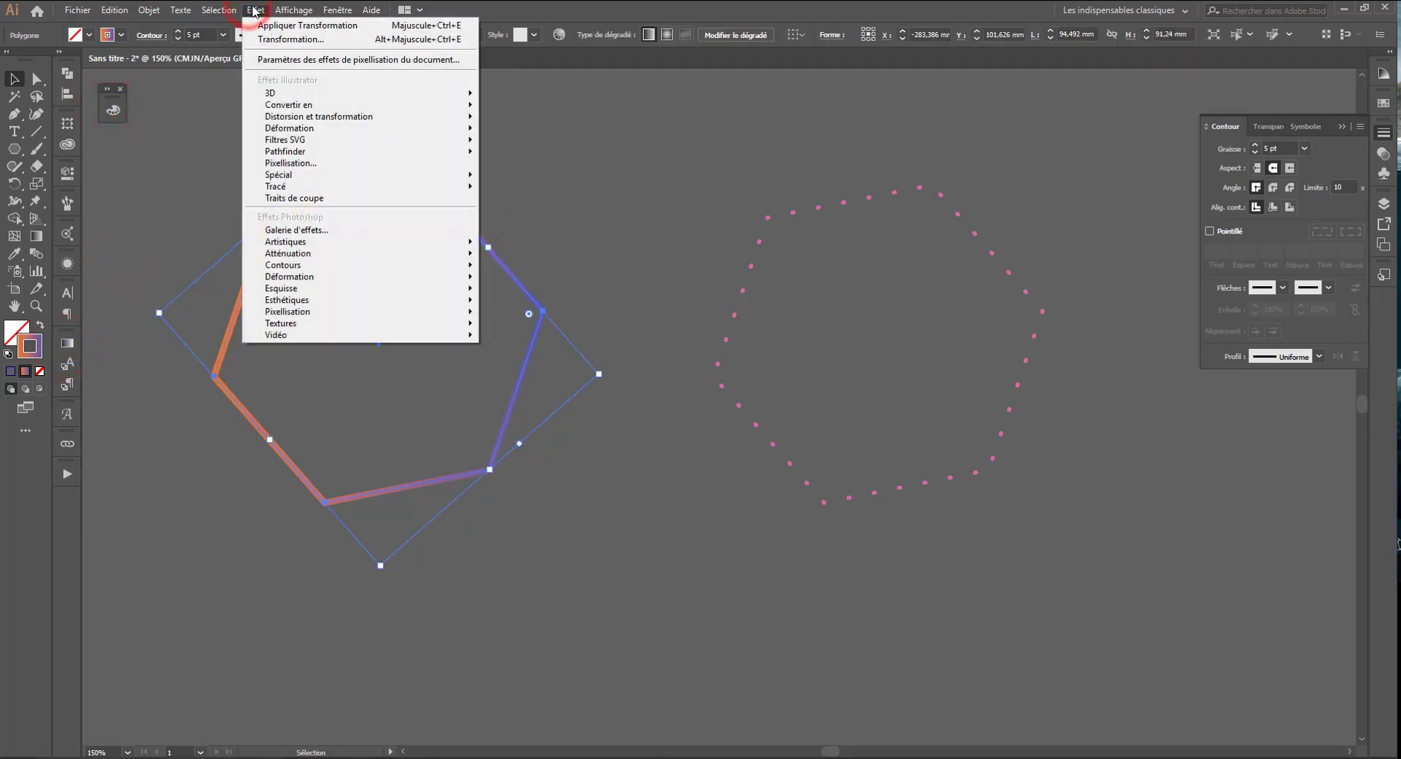
{"action": "mouse_move", "coordinate": [288, 117]}
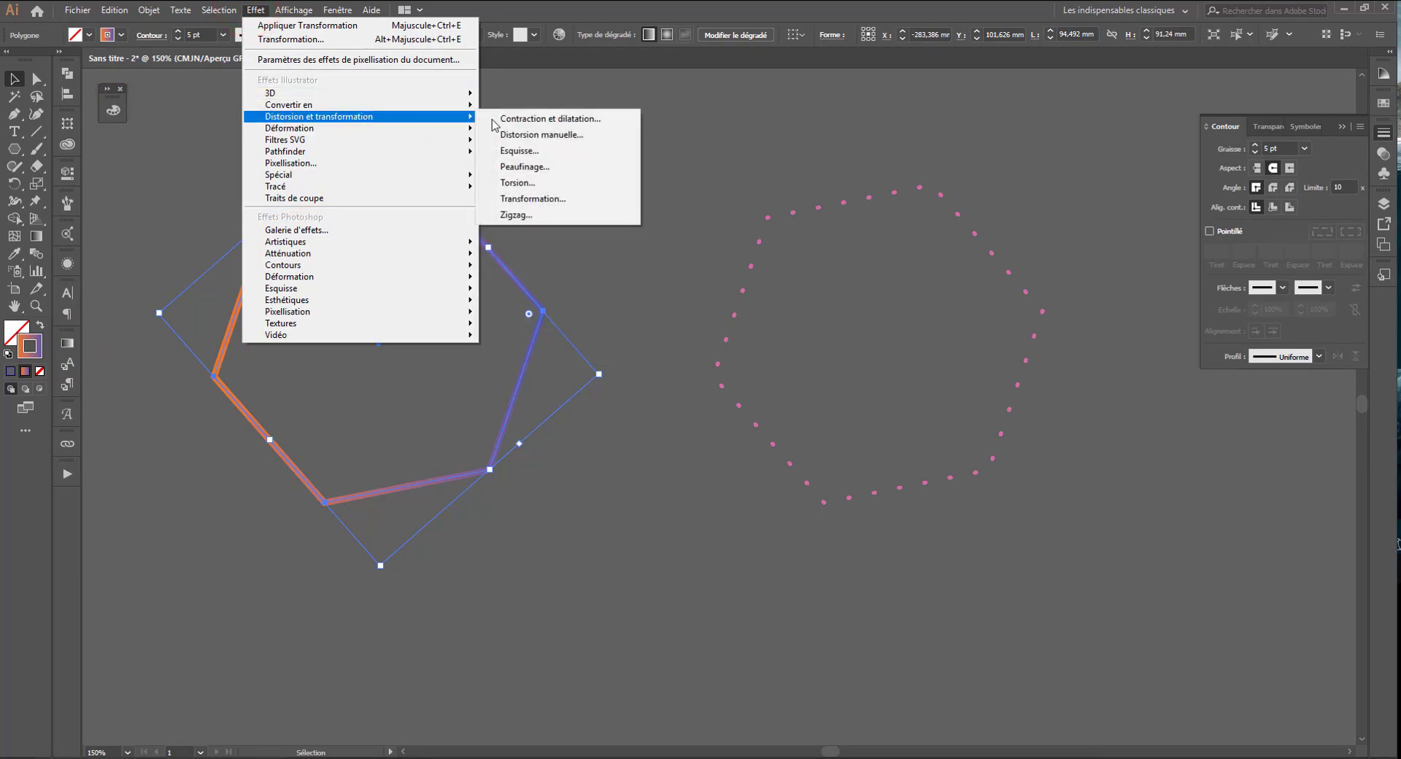
{"action": "left_click", "coordinate": [550, 202]}
{"action": "left_click_drag", "start_coordinate": [234, 146], "coordinate": [761, 106]}
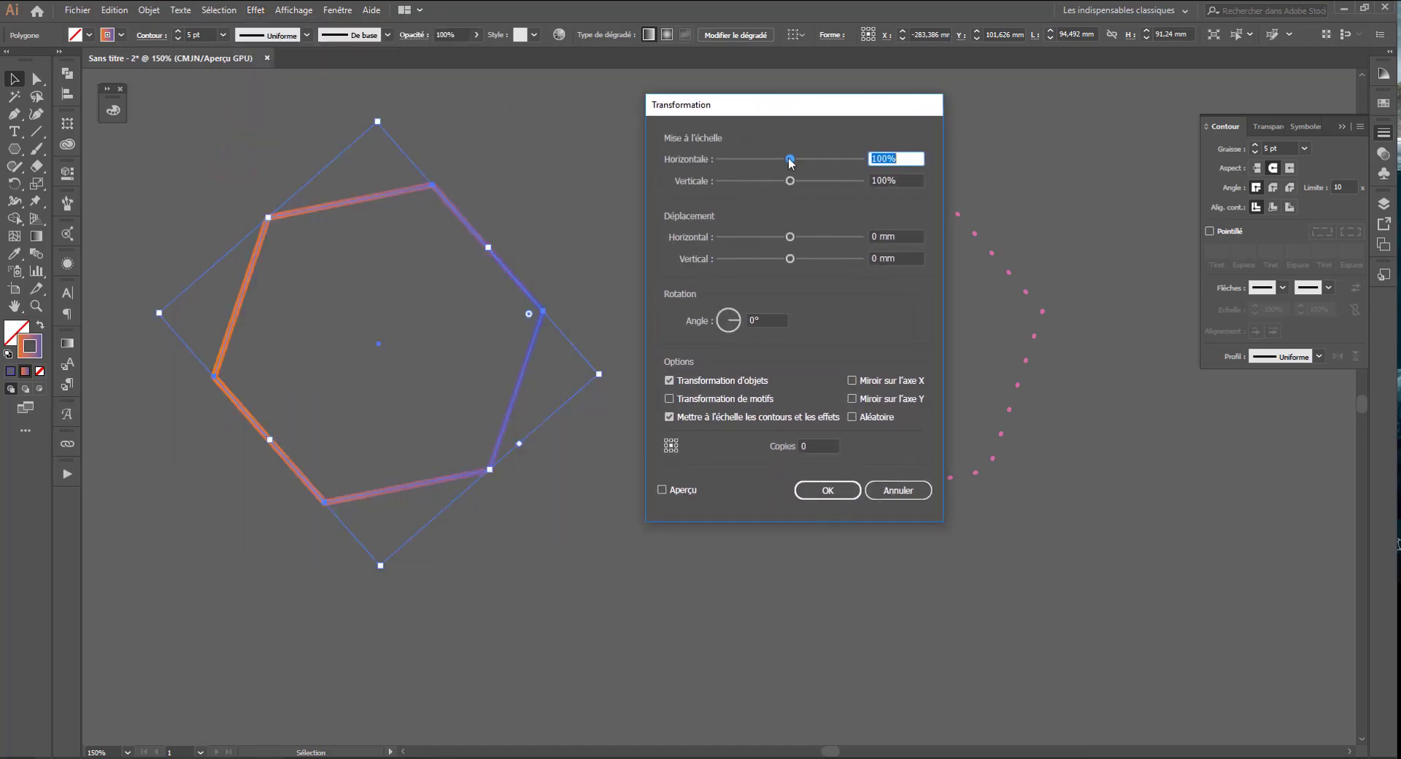
- Try a horizontal scale of 145%, reset both scale values to 100% and turn on the preview
{"action": "left_click_drag", "start_coordinate": [790, 160], "coordinate": [822, 160]}
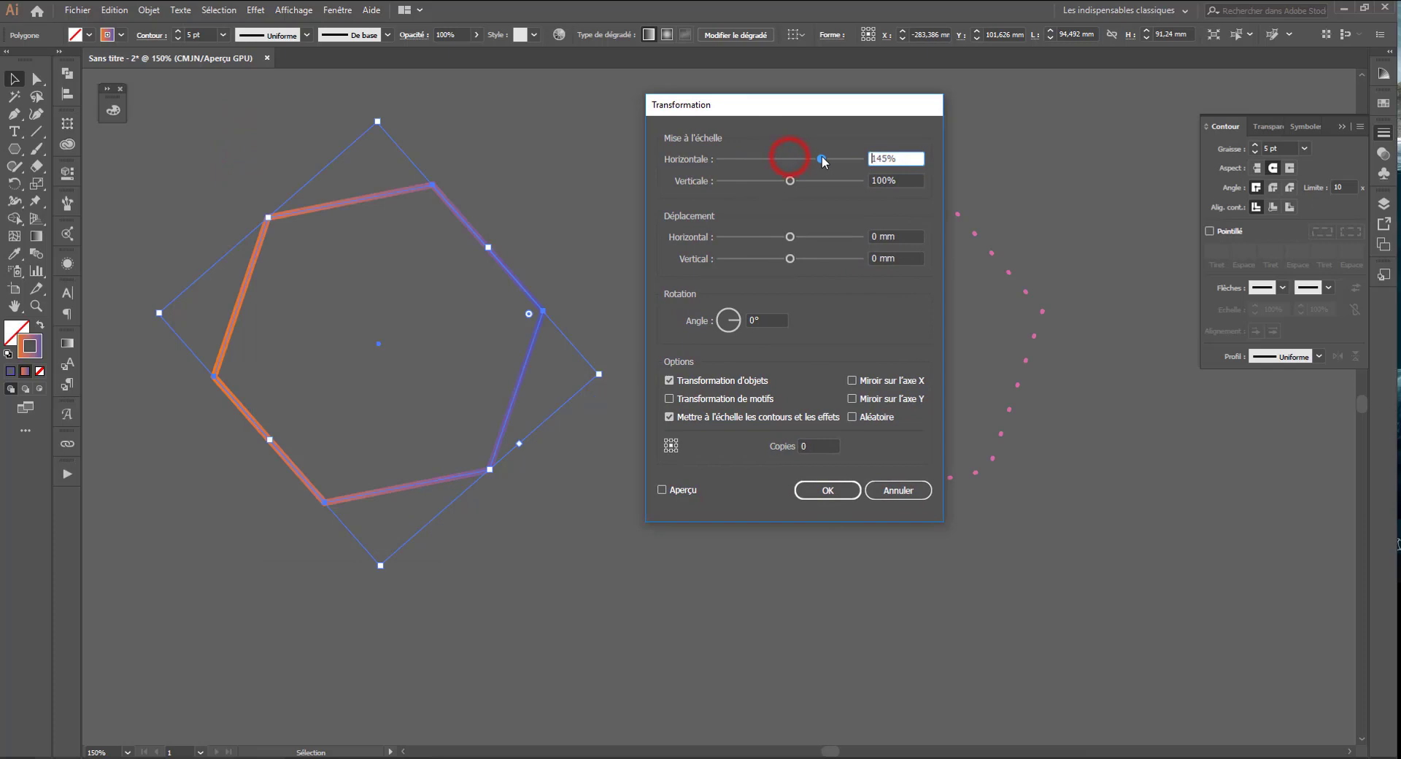
{"action": "left_click", "coordinate": [911, 180]}
{"action": "mouse_move", "coordinate": [801, 162]}
{"action": "left_mouse_down"}
{"action": "mouse_move", "coordinate": [820, 160]}
{"action": "mouse_move", "coordinate": [793, 161]}
{"action": "mouse_move", "coordinate": [790, 183]}
{"action": "left_mouse_up"}
{"action": "left_click", "coordinate": [661, 489]}
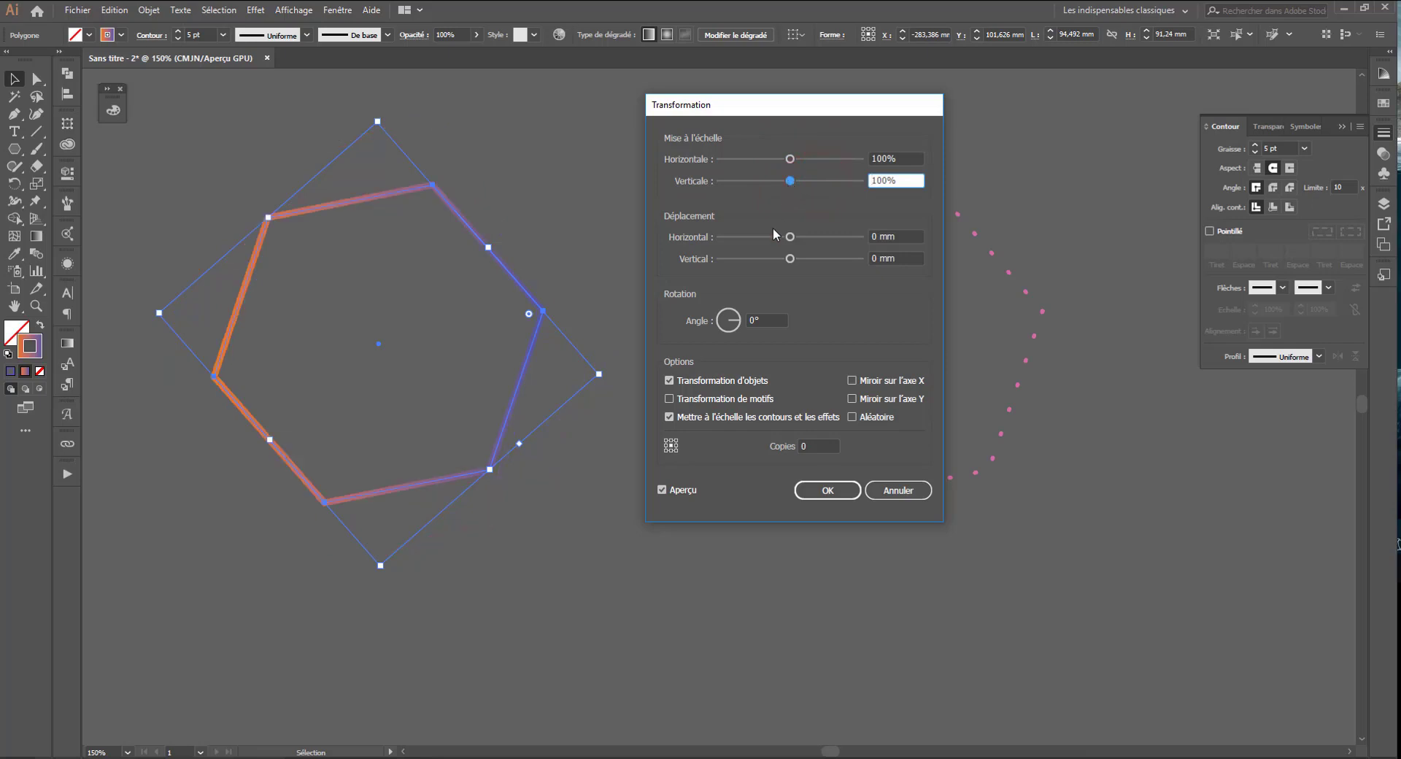
- Try a horizontal displacement and a rotation on the previewed hexagon, resetting both values to 0
{"action": "mouse_move", "coordinate": [786, 241]}
{"action": "left_mouse_down"}
{"action": "mouse_move", "coordinate": [815, 239]}
{"action": "mouse_move", "coordinate": [784, 236]}
{"action": "left_mouse_up"}
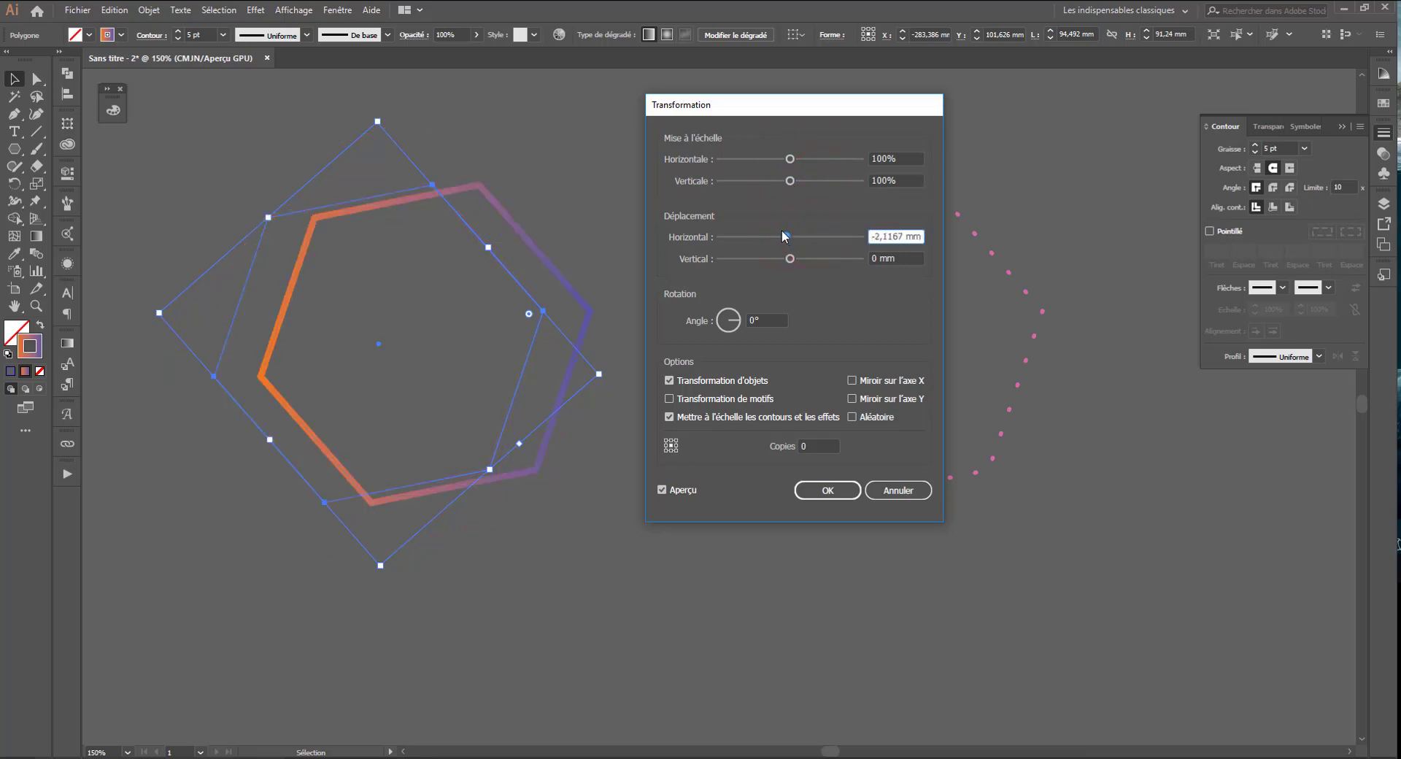
{"action": "left_click_drag", "start_coordinate": [904, 236], "coordinate": [876, 235]}
{"action": "type", "text": "0"}
{"action": "left_click_drag", "start_coordinate": [736, 309], "coordinate": [764, 315]}
{"action": "type", "text": "0"}
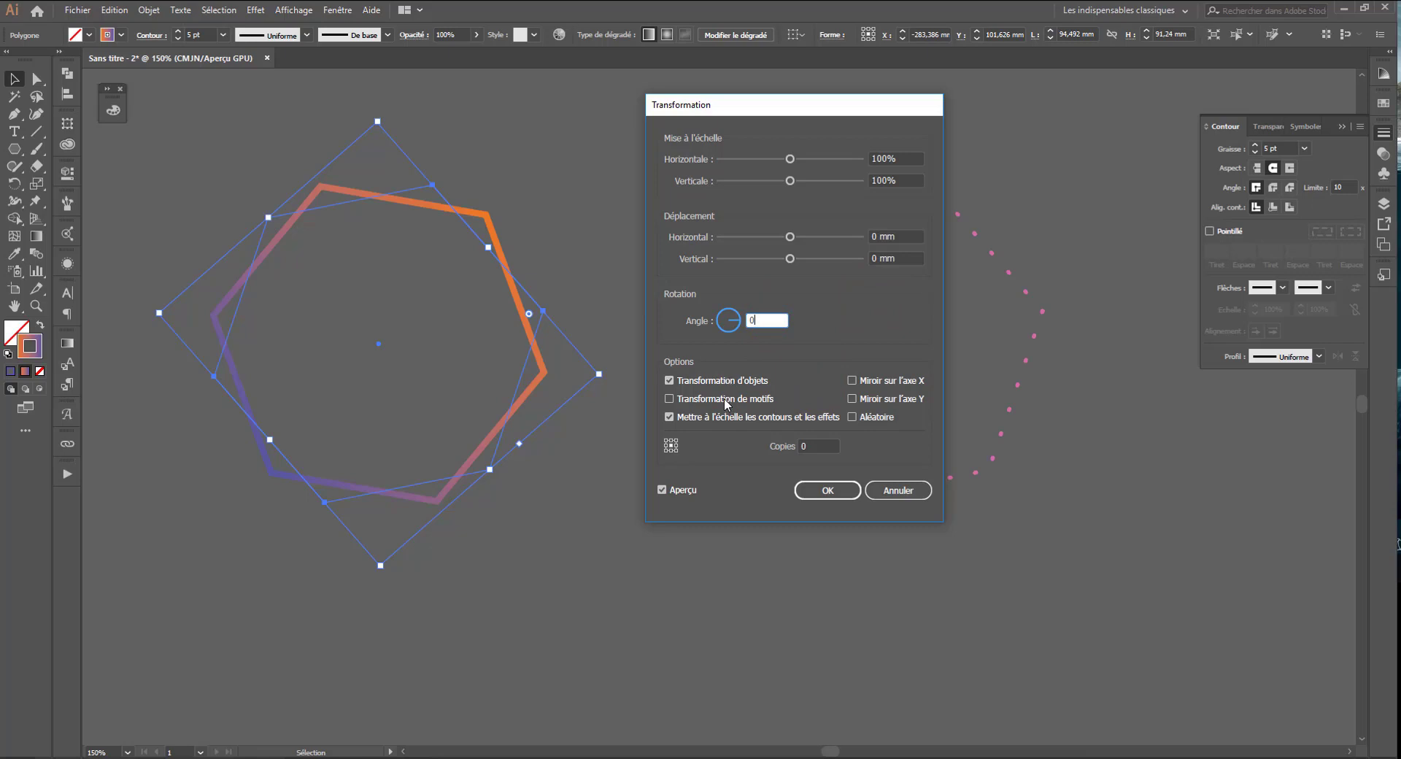
{"action": "left_click", "coordinate": [881, 259]}
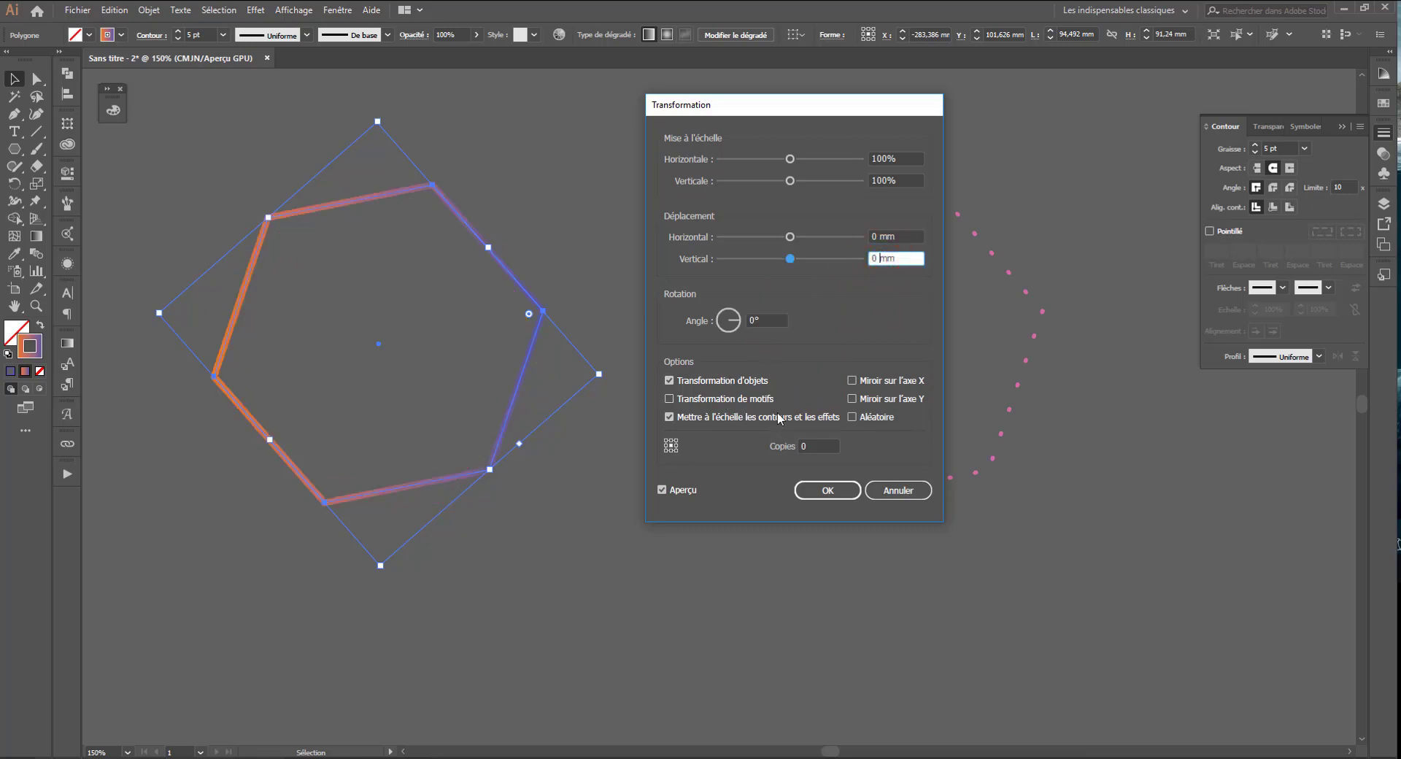
- Enable pattern transformation in the effect's options and try the X mirror, Y mirror and random options, leaving those three off
{"action": "left_click", "coordinate": [750, 401]}
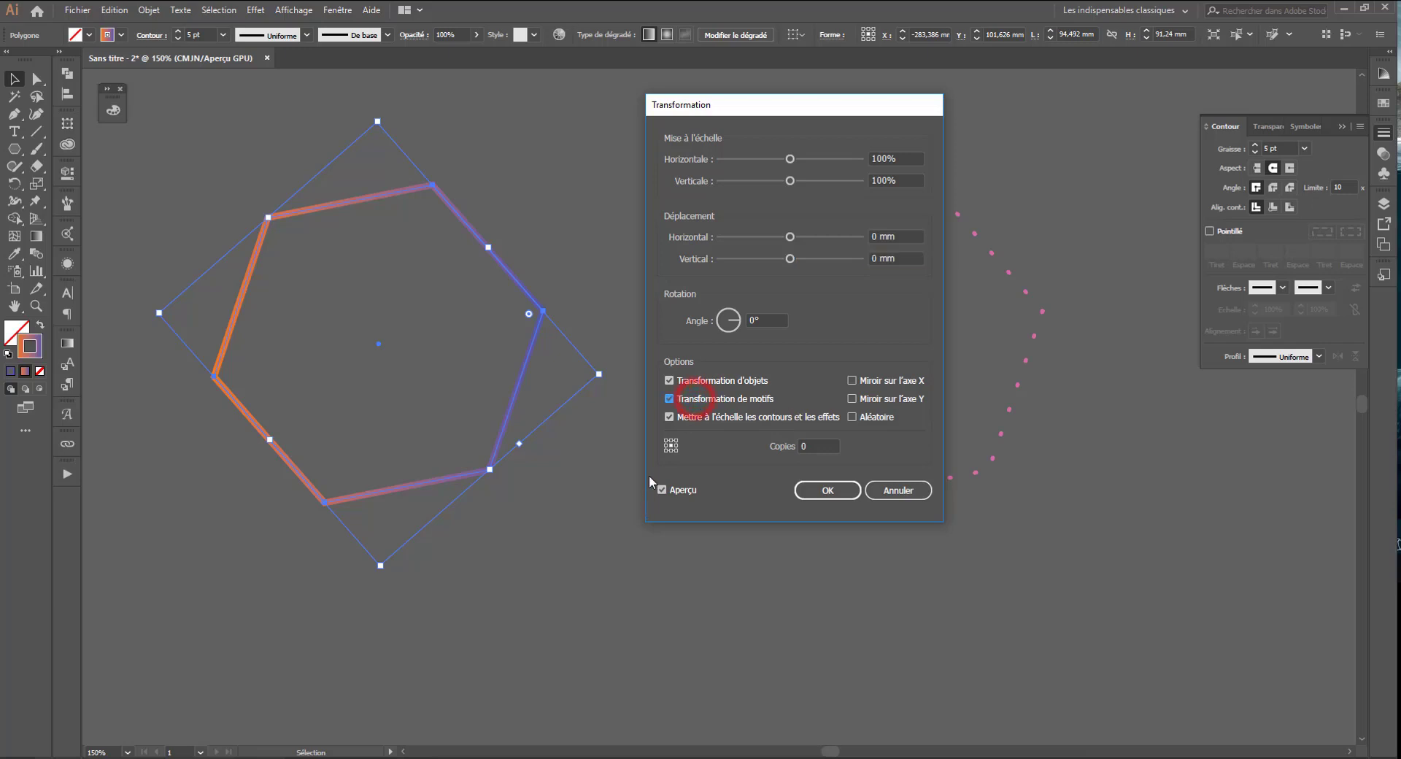
{"action": "left_click", "coordinate": [864, 380]}
{"action": "left_click", "coordinate": [856, 380]}
{"action": "left_click", "coordinate": [869, 398]}
{"action": "left_click", "coordinate": [868, 398]}
{"action": "left_click", "coordinate": [868, 415]}
{"action": "left_click", "coordinate": [860, 413]}
- Set the Transform effect to 25 copies with horizontal and vertical scale both at 90%
{"action": "left_click", "coordinate": [818, 446]}
{"action": "type", "text": "25"}
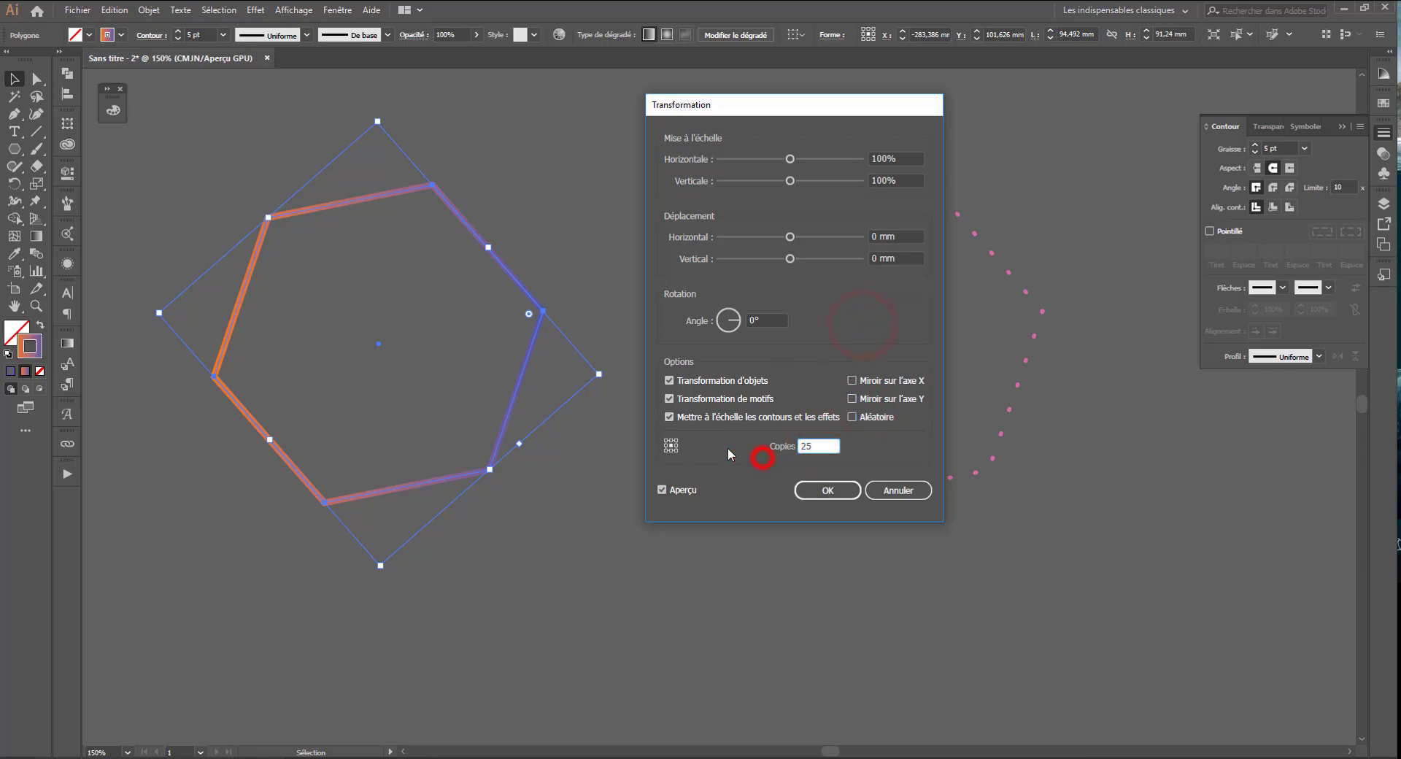
{"action": "key", "text": "Tab"}
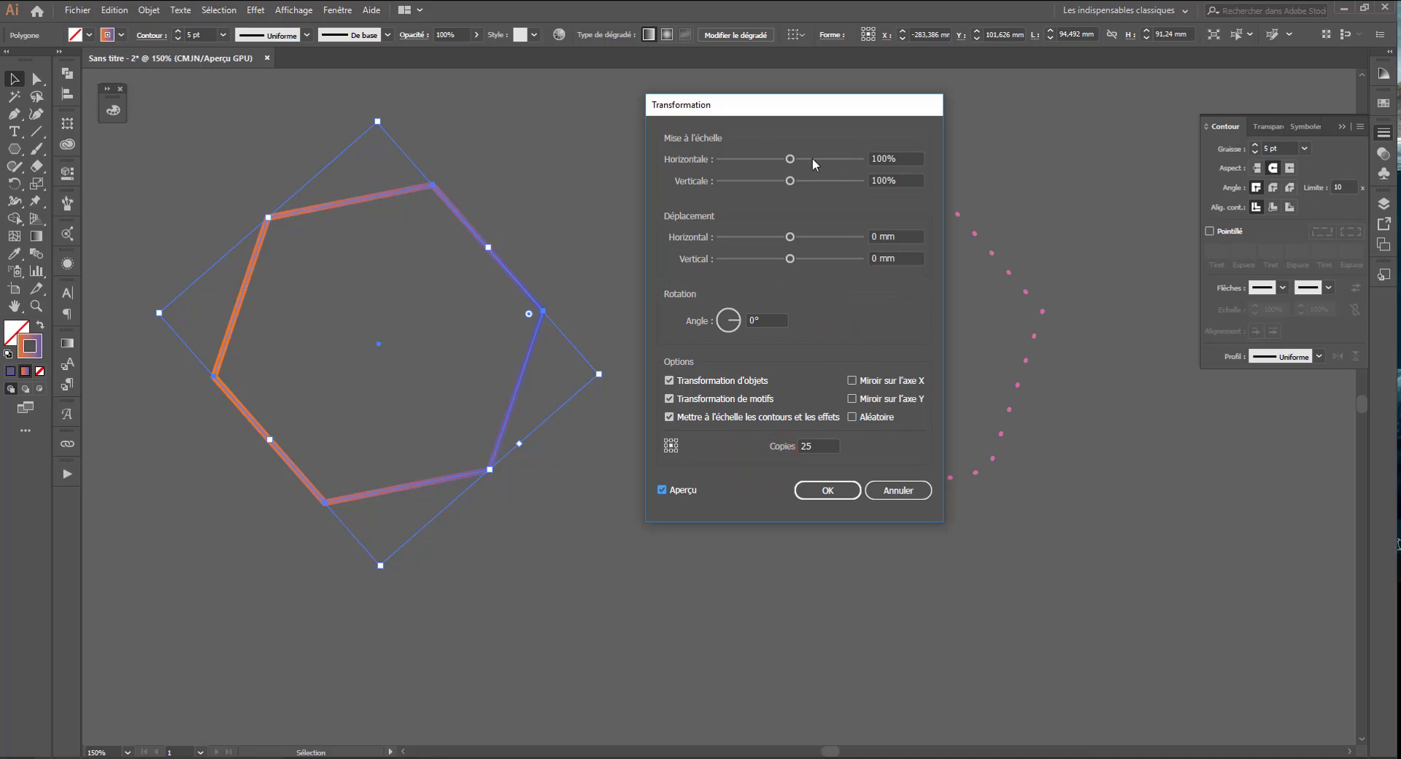
{"action": "double_click", "coordinate": [885, 157]}
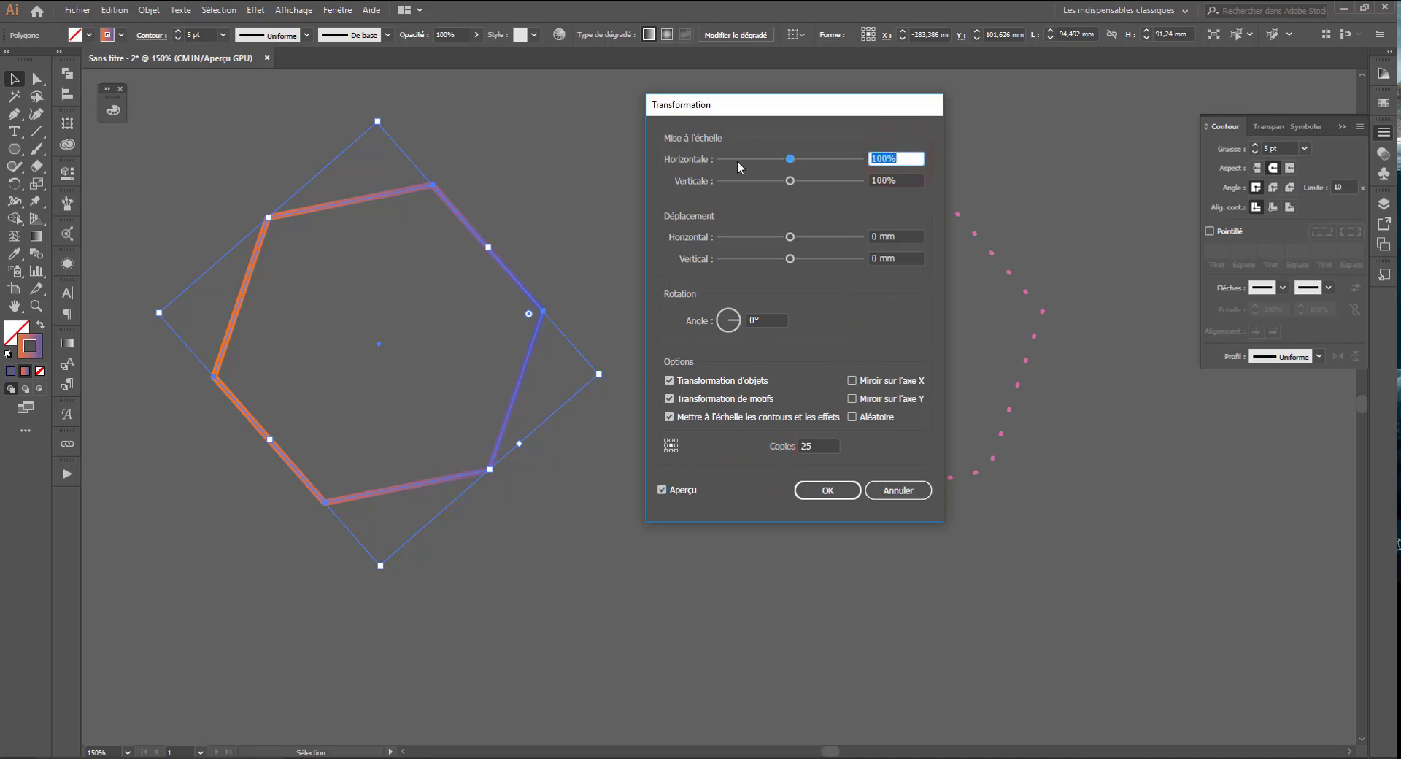
{"action": "type", "text": "90"}
{"action": "key", "text": "Tab"}
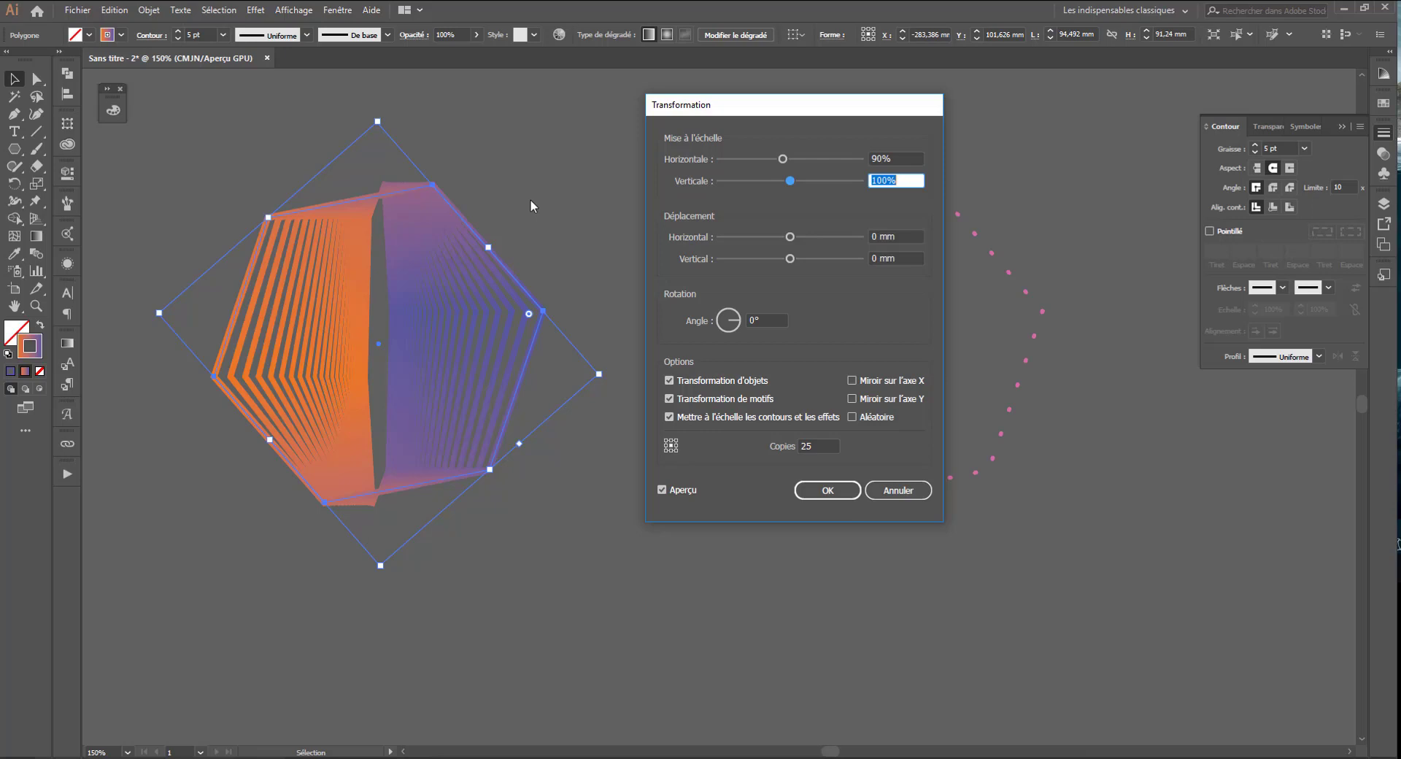
{"action": "type", "text": "90"}
{"action": "key", "text": "Tab"}
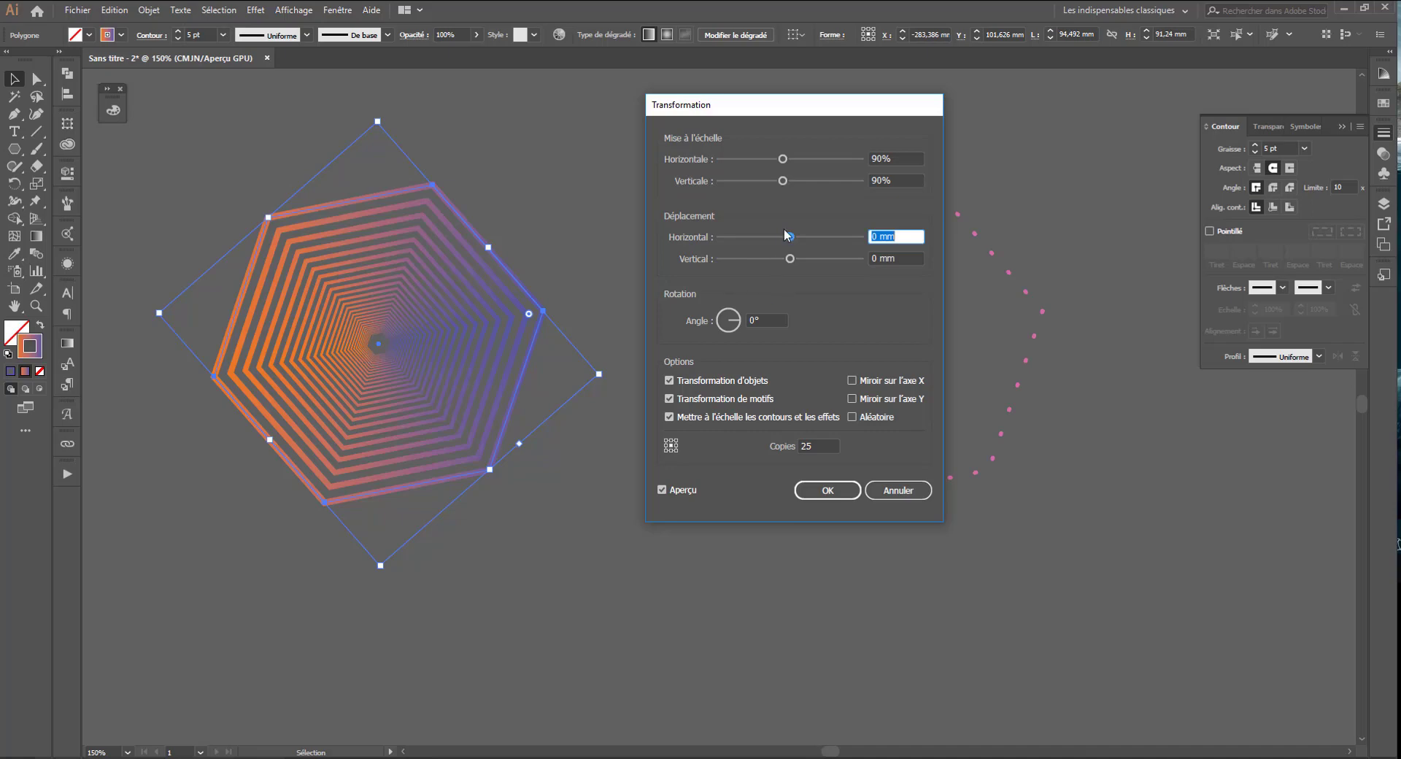
- Try a displacement of 2.4694 mm horizontally and 1.7639 mm vertically with a 22° rotation, resetting all three values to 0
{"action": "mouse_move", "coordinate": [791, 236]}
{"action": "left_mouse_down"}
{"action": "mouse_move", "coordinate": [770, 233]}
{"action": "mouse_move", "coordinate": [824, 237]}
{"action": "mouse_move", "coordinate": [797, 237]}
{"action": "mouse_move", "coordinate": [812, 261]}
{"action": "mouse_move", "coordinate": [795, 259]}
{"action": "mouse_move", "coordinate": [799, 241]}
{"action": "left_mouse_up"}
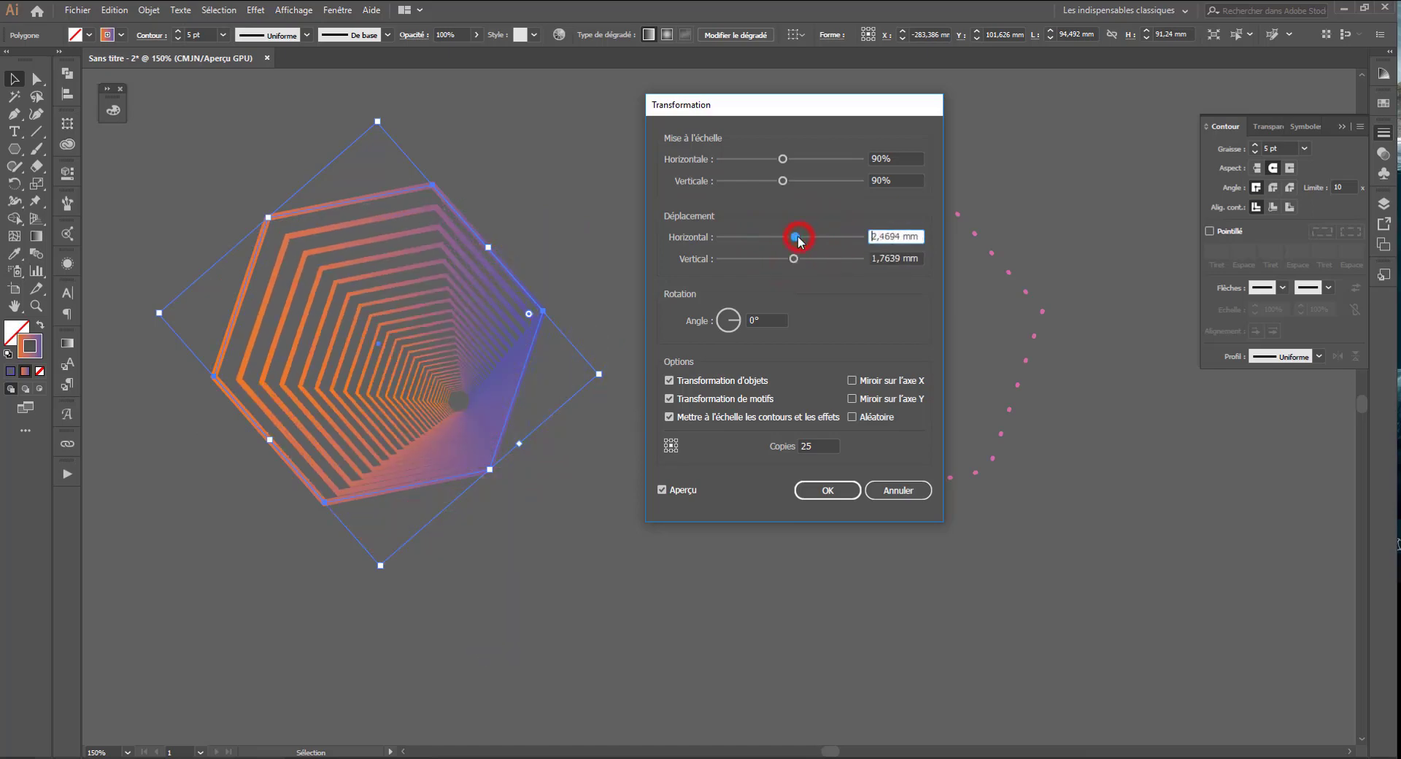
{"action": "left_click", "coordinate": [739, 315]}
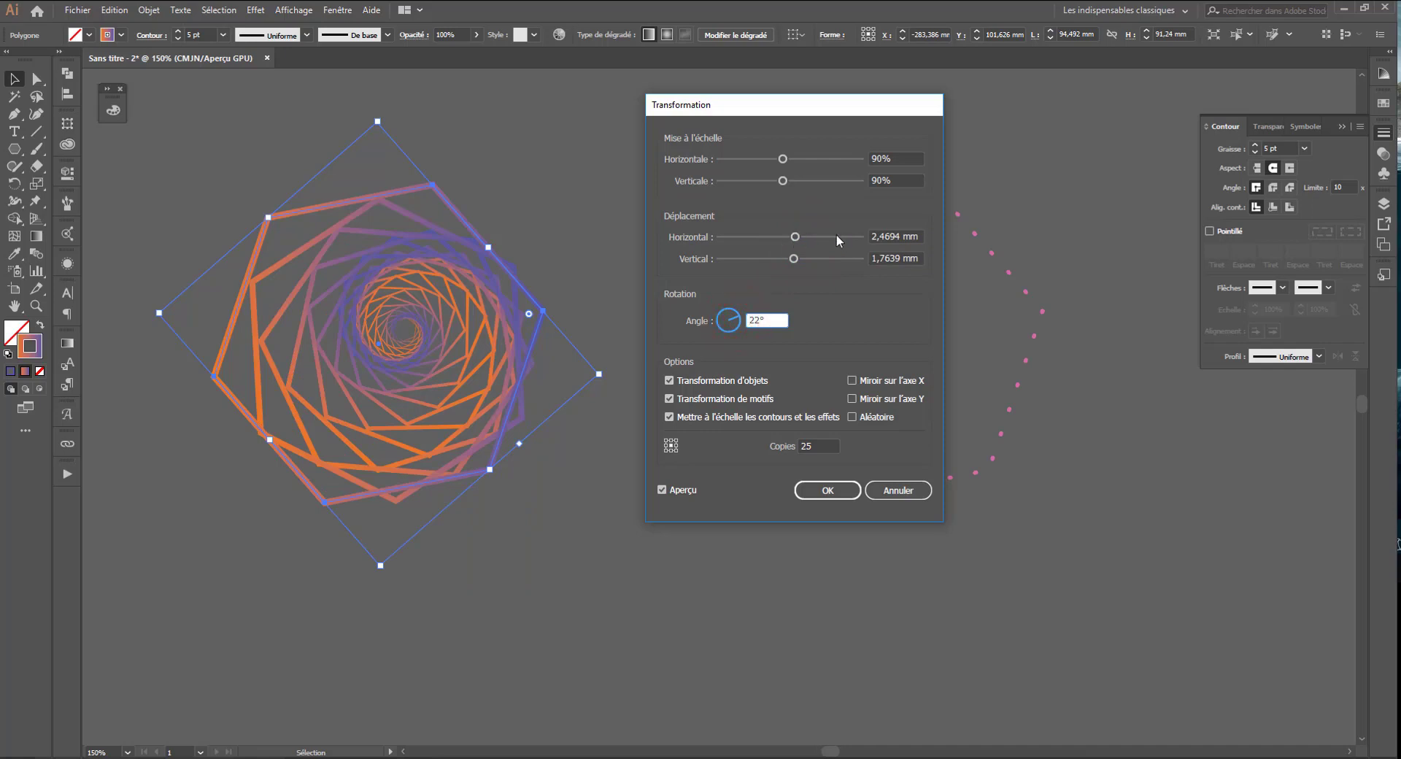
{"action": "double_click", "coordinate": [880, 236]}
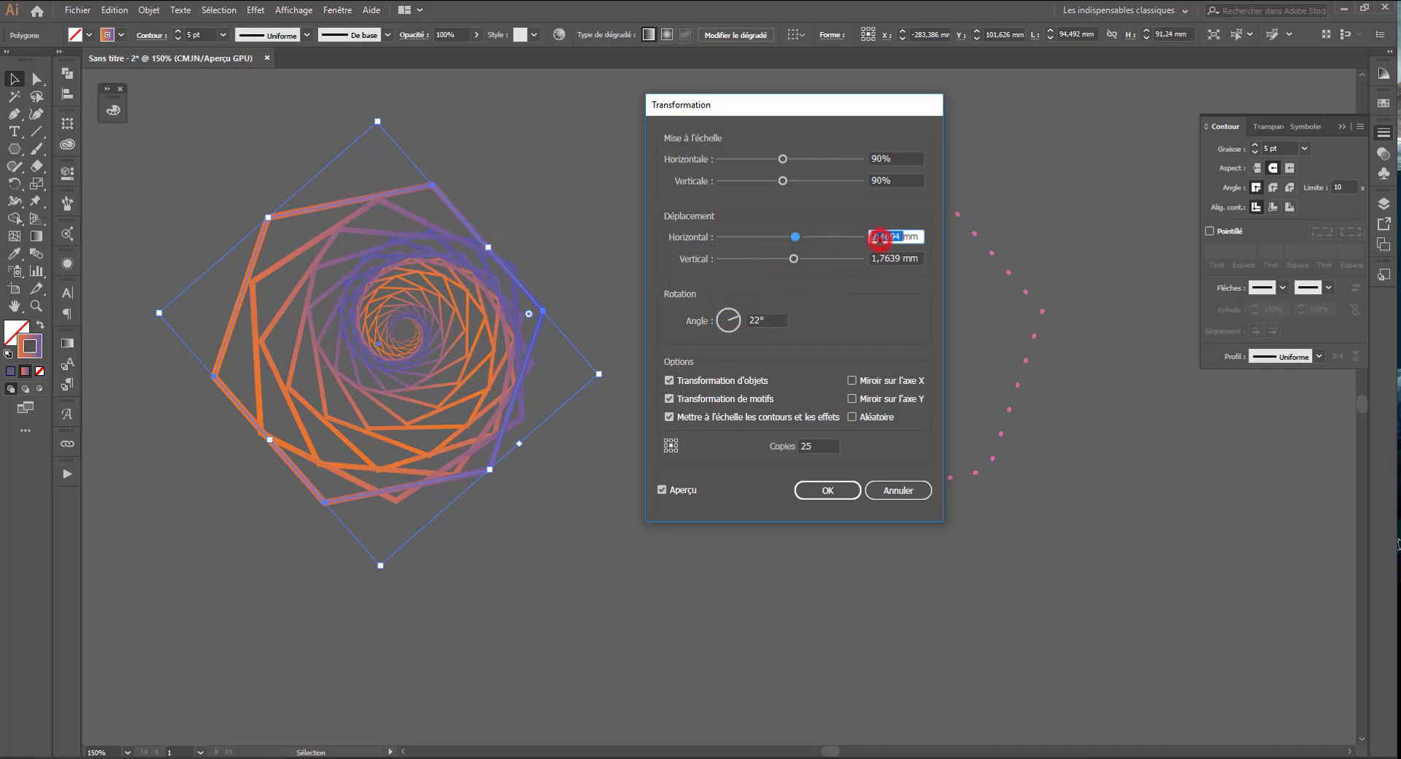
{"action": "type", "text": "0"}
{"action": "double_click", "coordinate": [881, 259]}
{"action": "type", "text": "0"}
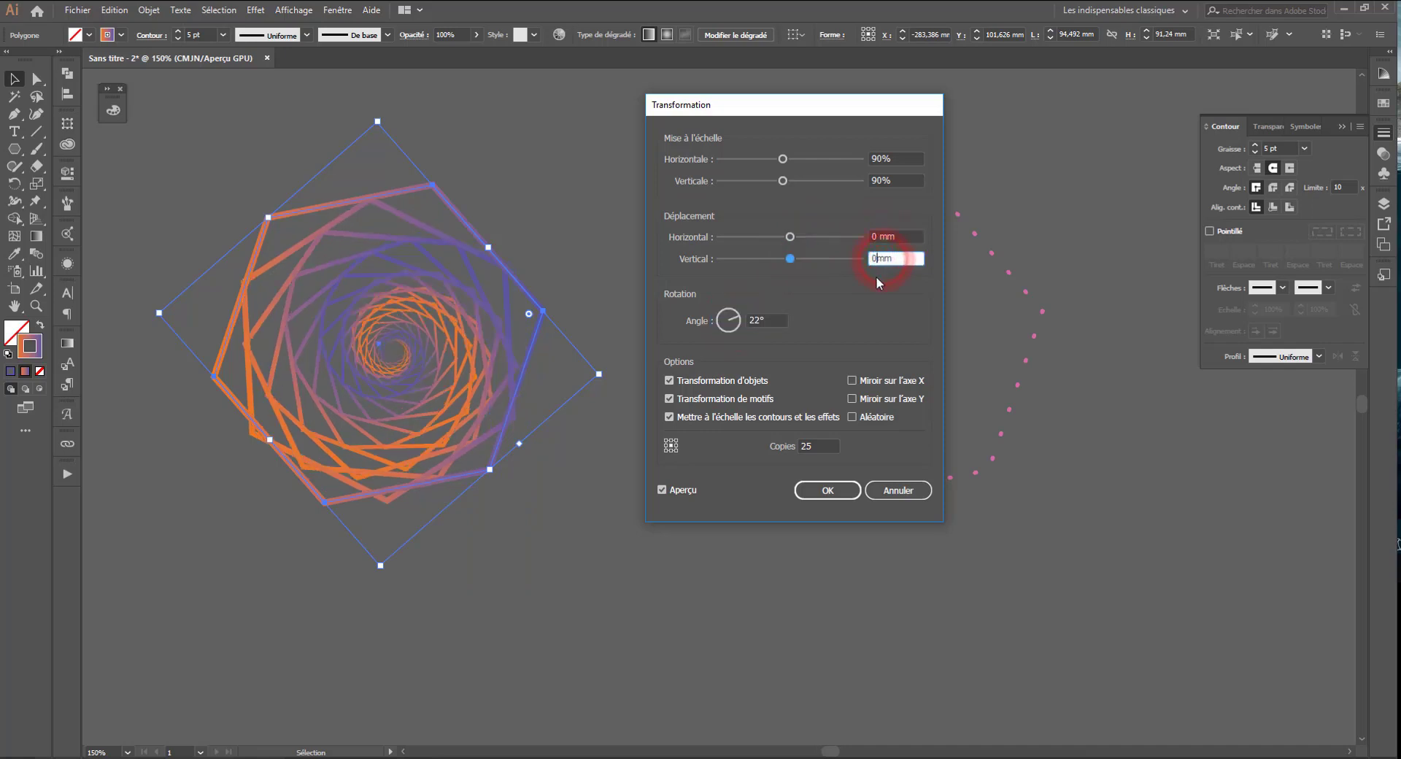
{"action": "left_click", "coordinate": [895, 182]}
{"action": "double_click", "coordinate": [766, 321]}
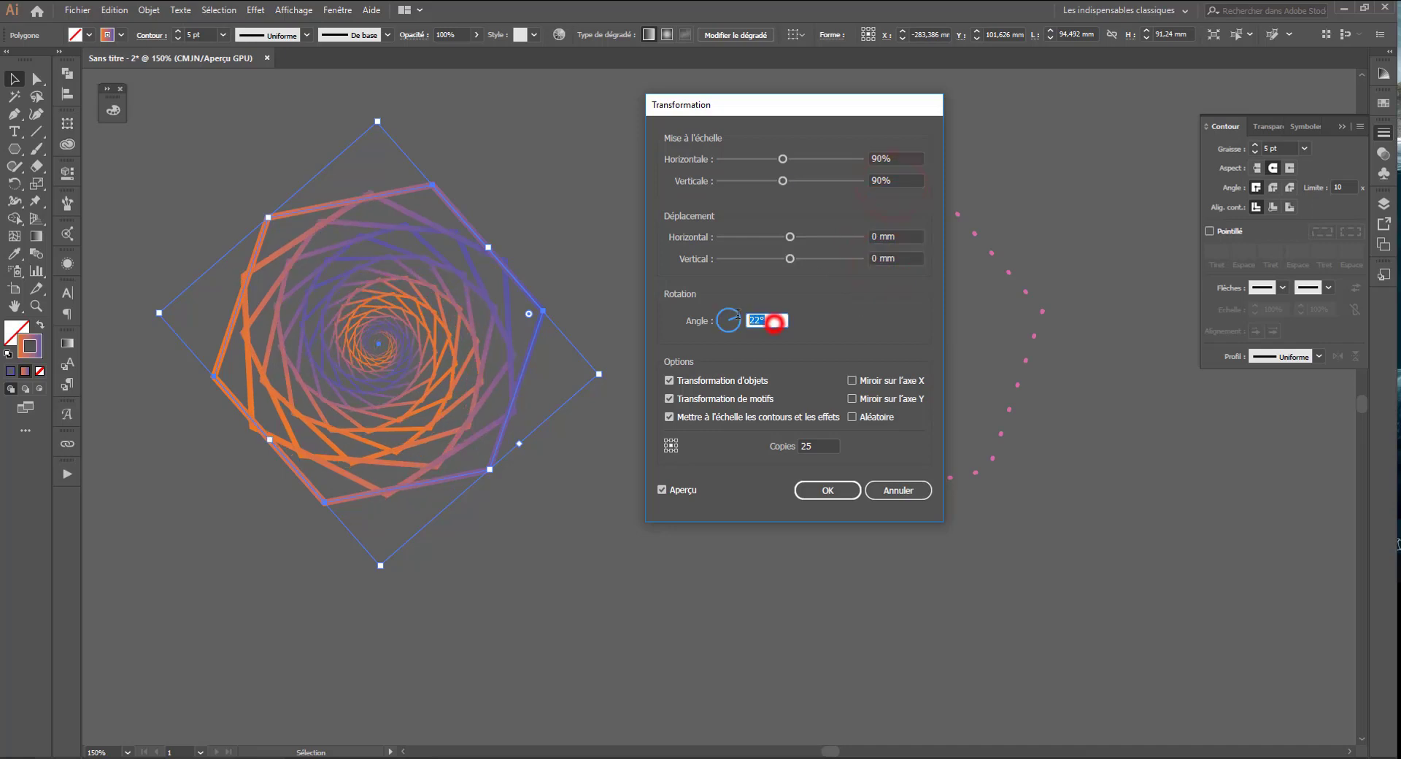
{"action": "type", "text": "0"}
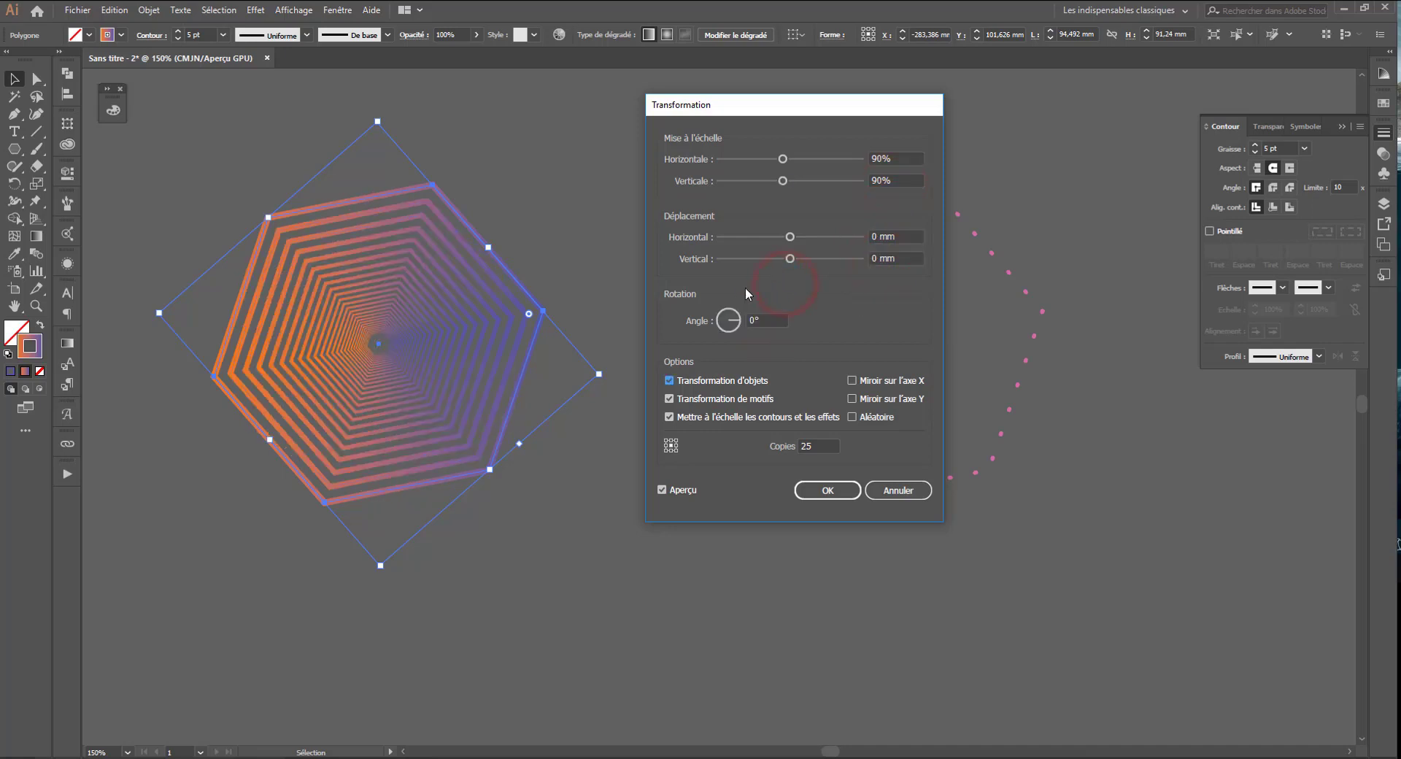
- Set the rotation angle of the copies to 9° and apply the Transform effect to the gradient hexagon
{"action": "left_click", "coordinate": [761, 318]}
{"action": "key", "text": "Up"}
{"action": "key", "text": "Up"}
{"action": "key", "text": "Up"}
{"action": "key", "text": "Up"}
{"action": "key", "text": "Up"}
{"action": "key", "text": "Up"}
{"action": "key", "text": "Up"}
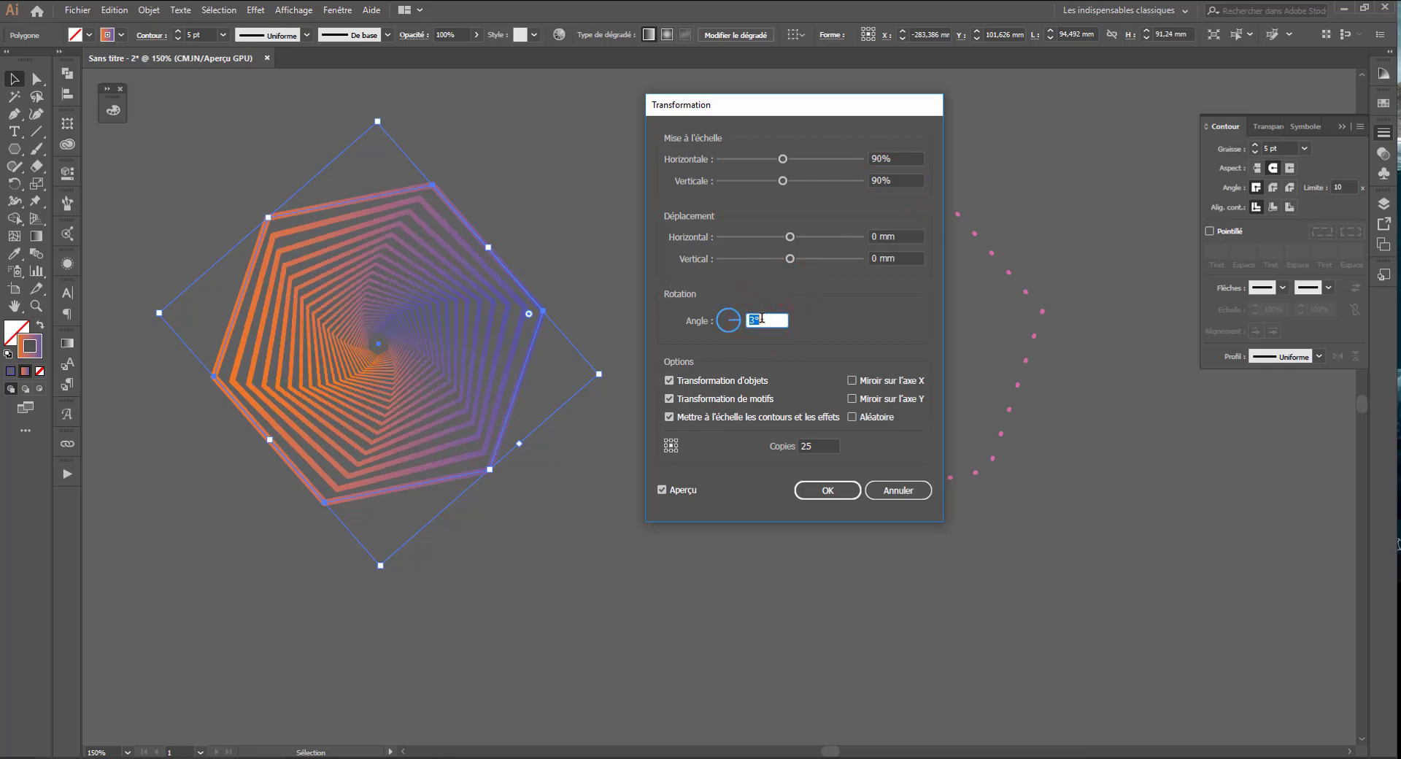
{"action": "key", "text": "Up"}
{"action": "key", "text": "Up"}
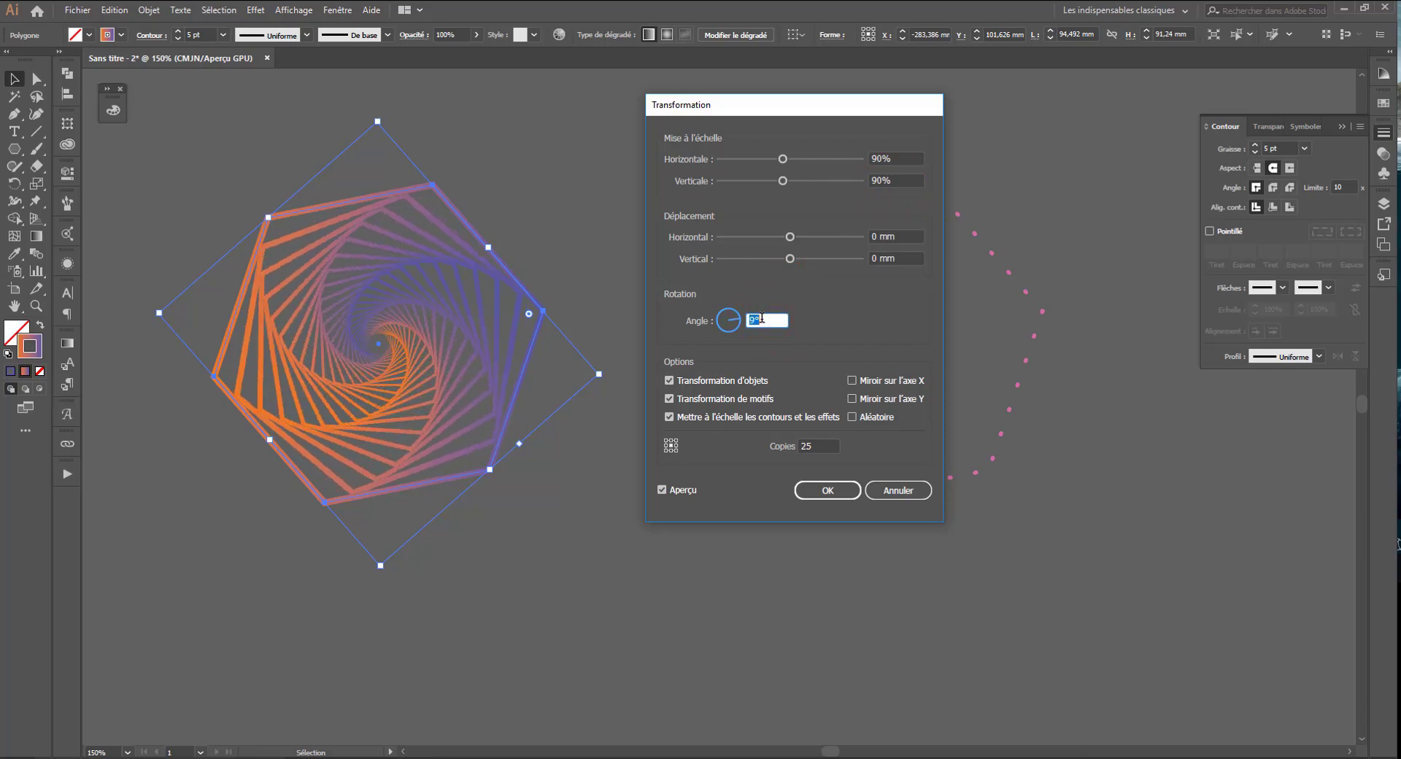
{"action": "left_click", "coordinate": [832, 487]}
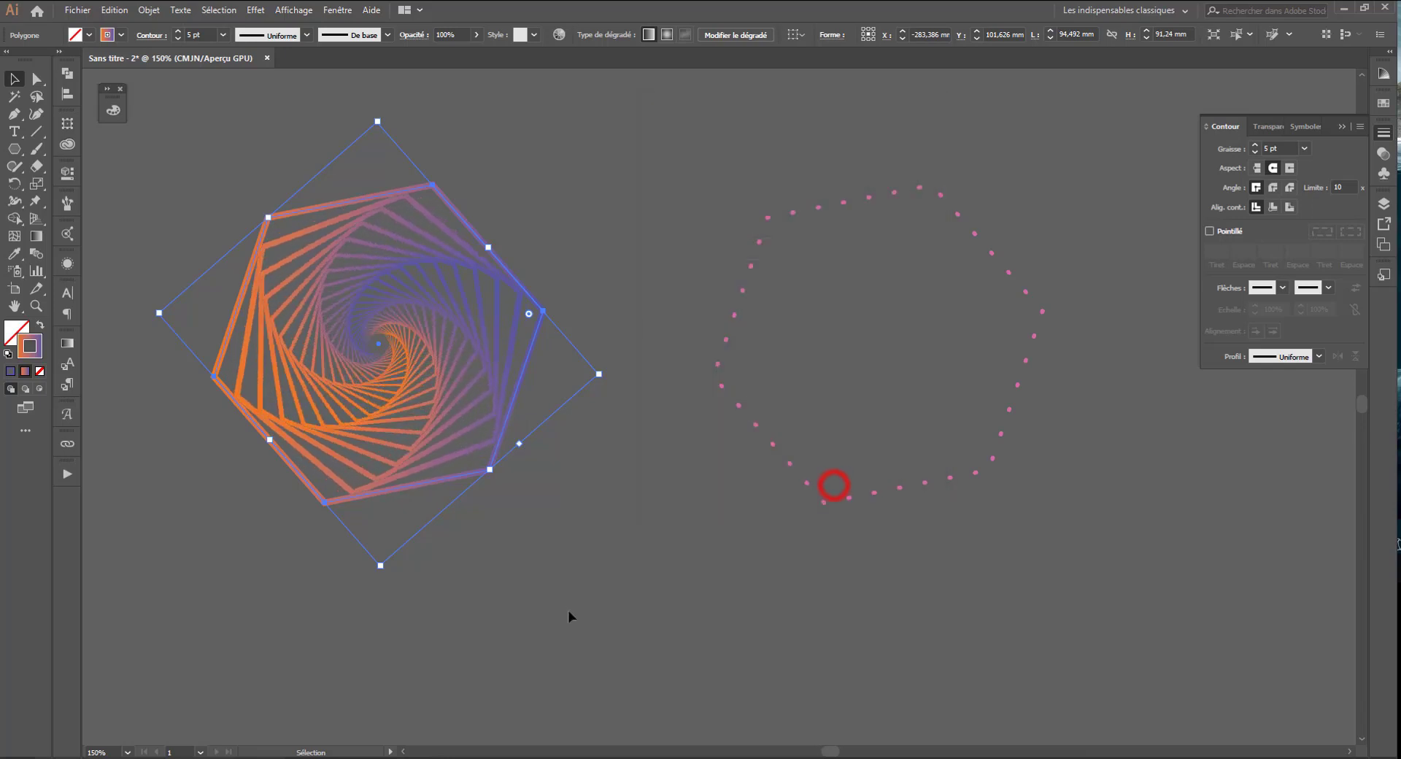
- Reduce the stroke weight of the spiral hexagon to 2 pt and deselect it
{"action": "left_click", "coordinate": [1254, 151]}
{"action": "left_click", "coordinate": [1254, 151]}
{"action": "left_click", "coordinate": [1254, 151]}
{"action": "left_click", "coordinate": [1254, 151]}
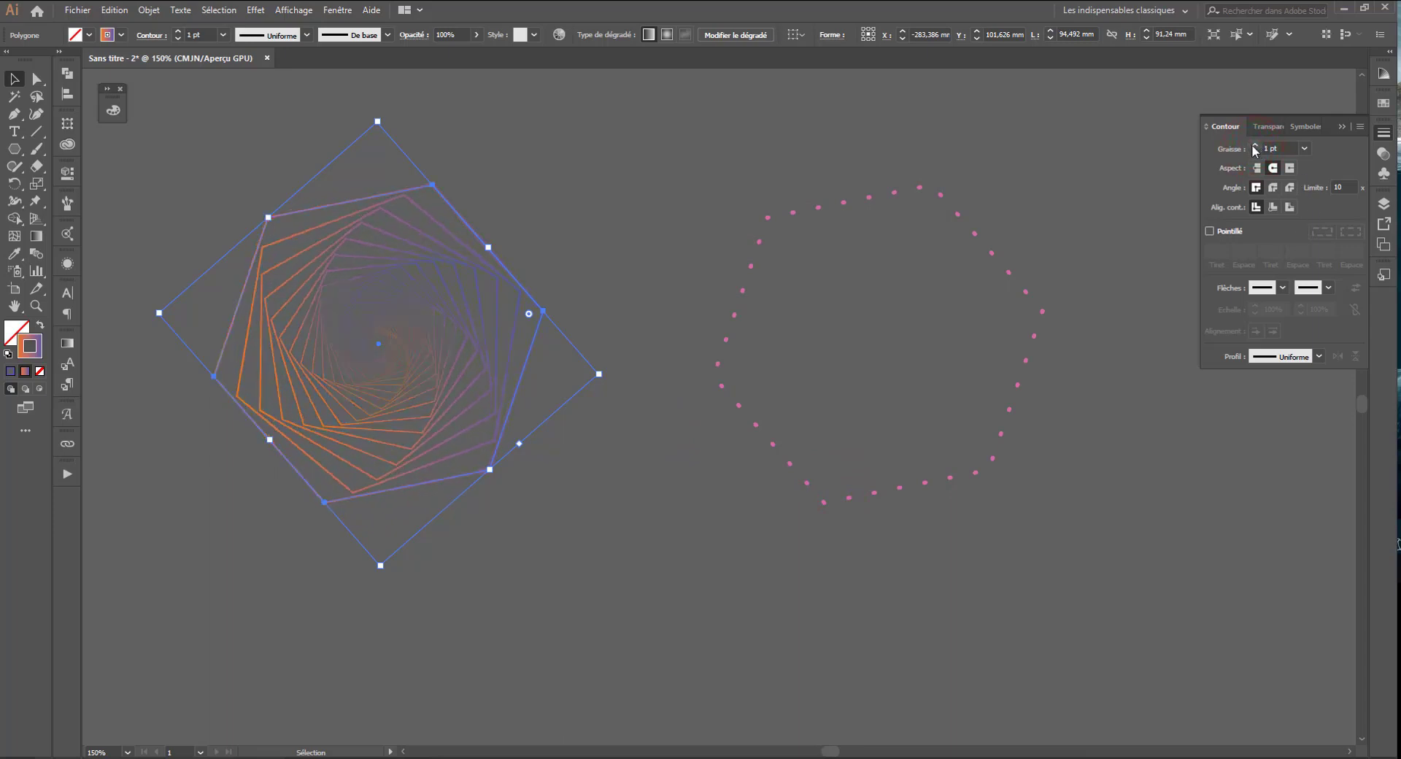
{"action": "left_click", "coordinate": [1253, 147]}
{"action": "left_click", "coordinate": [602, 129]}
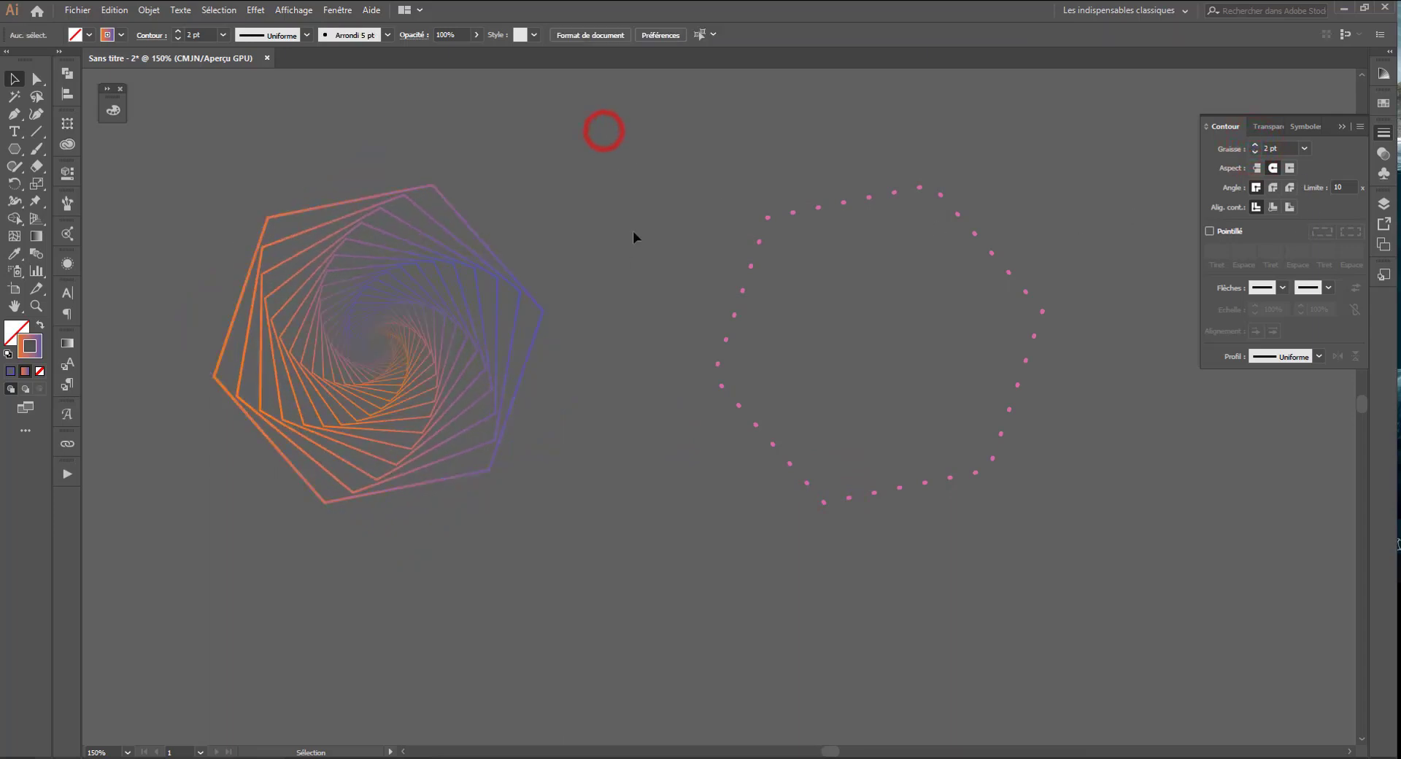
- Duplicate the spiral hexagon into the empty space on its left, level with the original, and deselect it
{"action": "left_click_drag", "start_coordinate": [616, 166], "coordinate": [379, 542]}
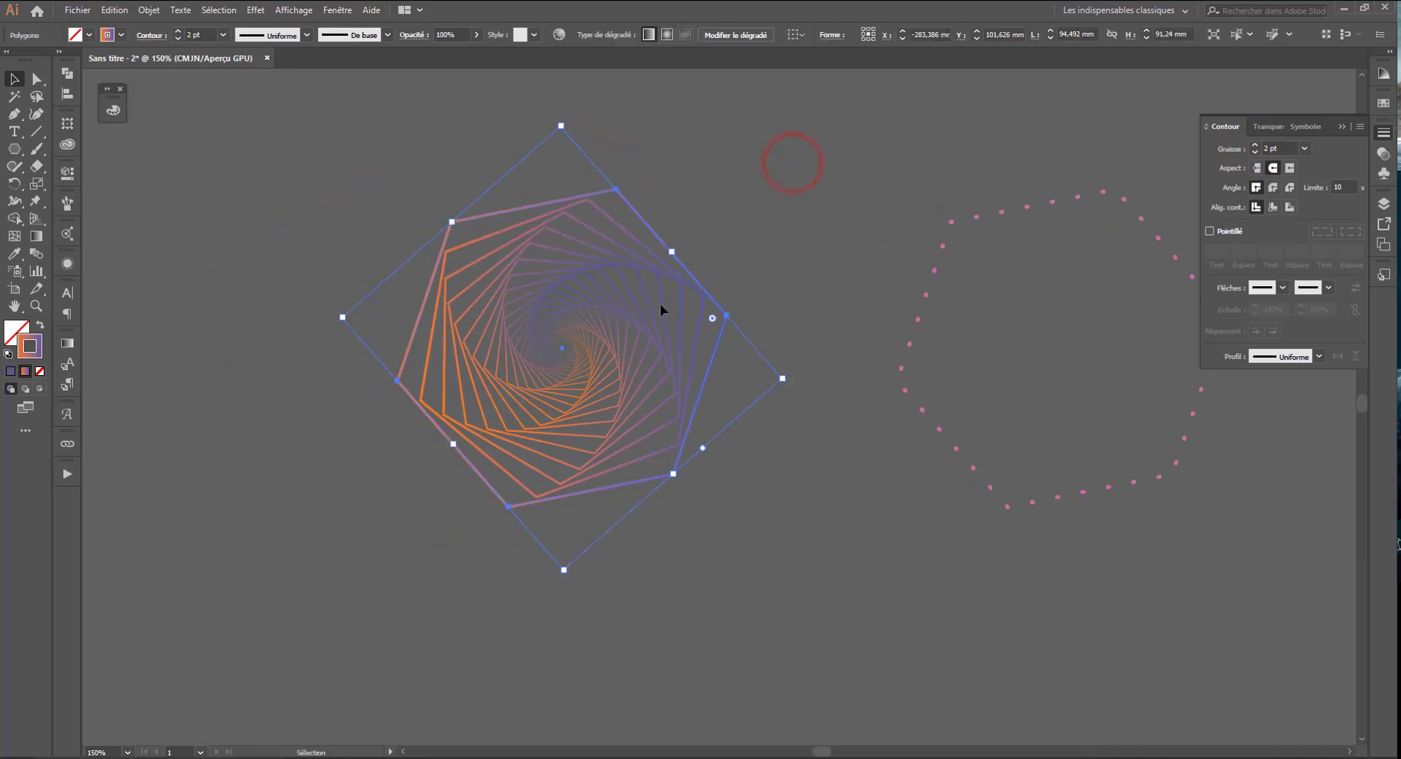
{"action": "left_click_drag", "start_coordinate": [670, 335], "coordinate": [915, 388]}
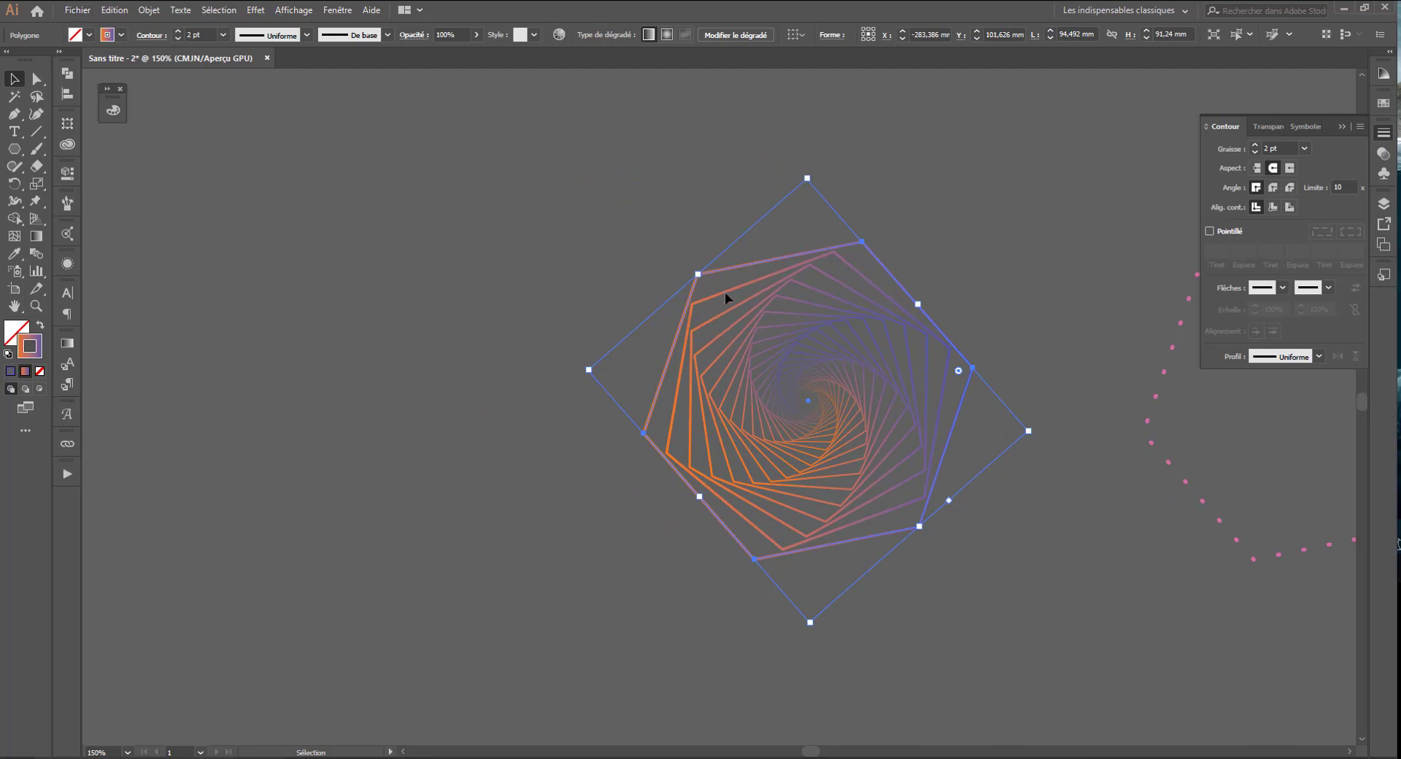
{"action": "left_click_drag", "start_coordinate": [737, 270], "coordinate": [271, 271]}
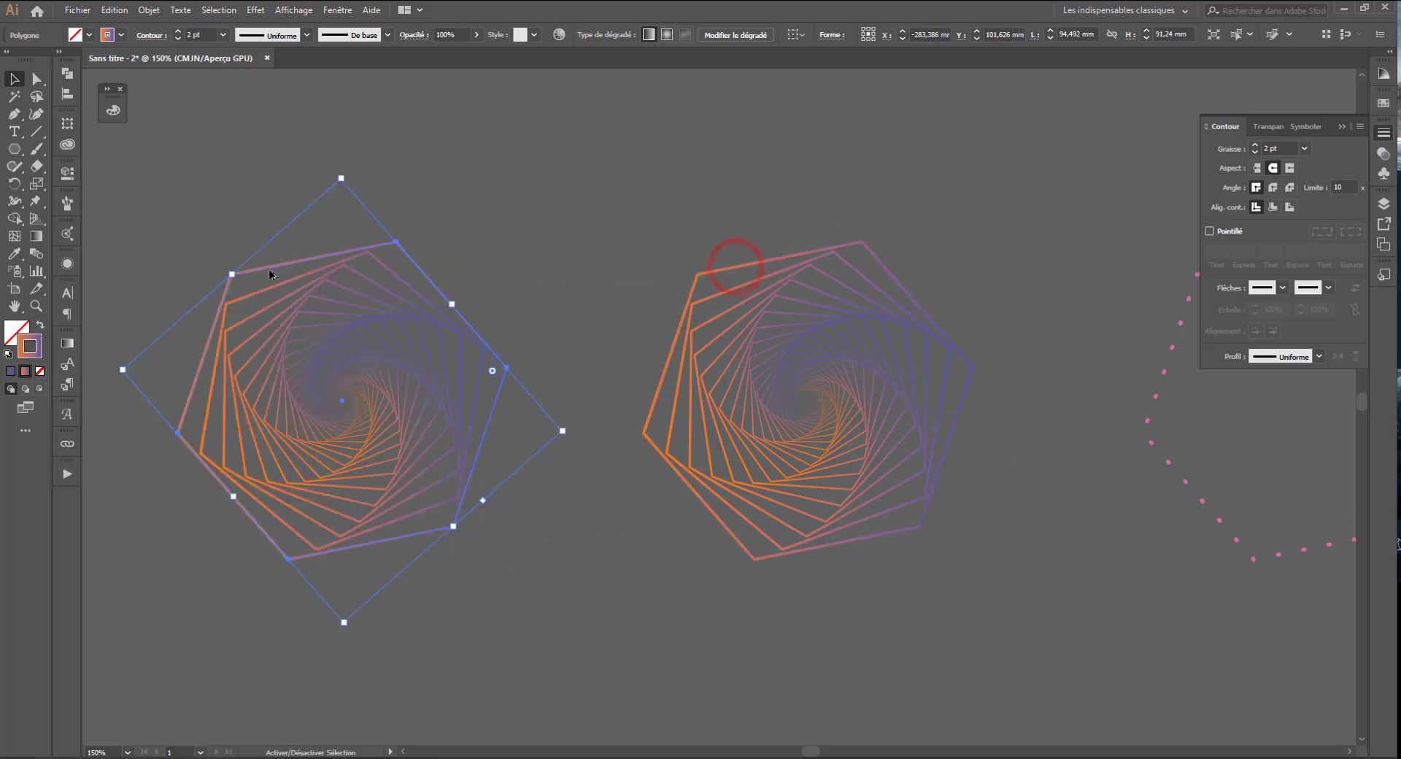
{"action": "left_click", "coordinate": [525, 220]}
- Edit the duplicated hexagon's existing Transform effect with the preview on, raising its rotation angle to about 45°
{"action": "left_click", "coordinate": [388, 247]}
{"action": "left_click", "coordinate": [67, 262]}
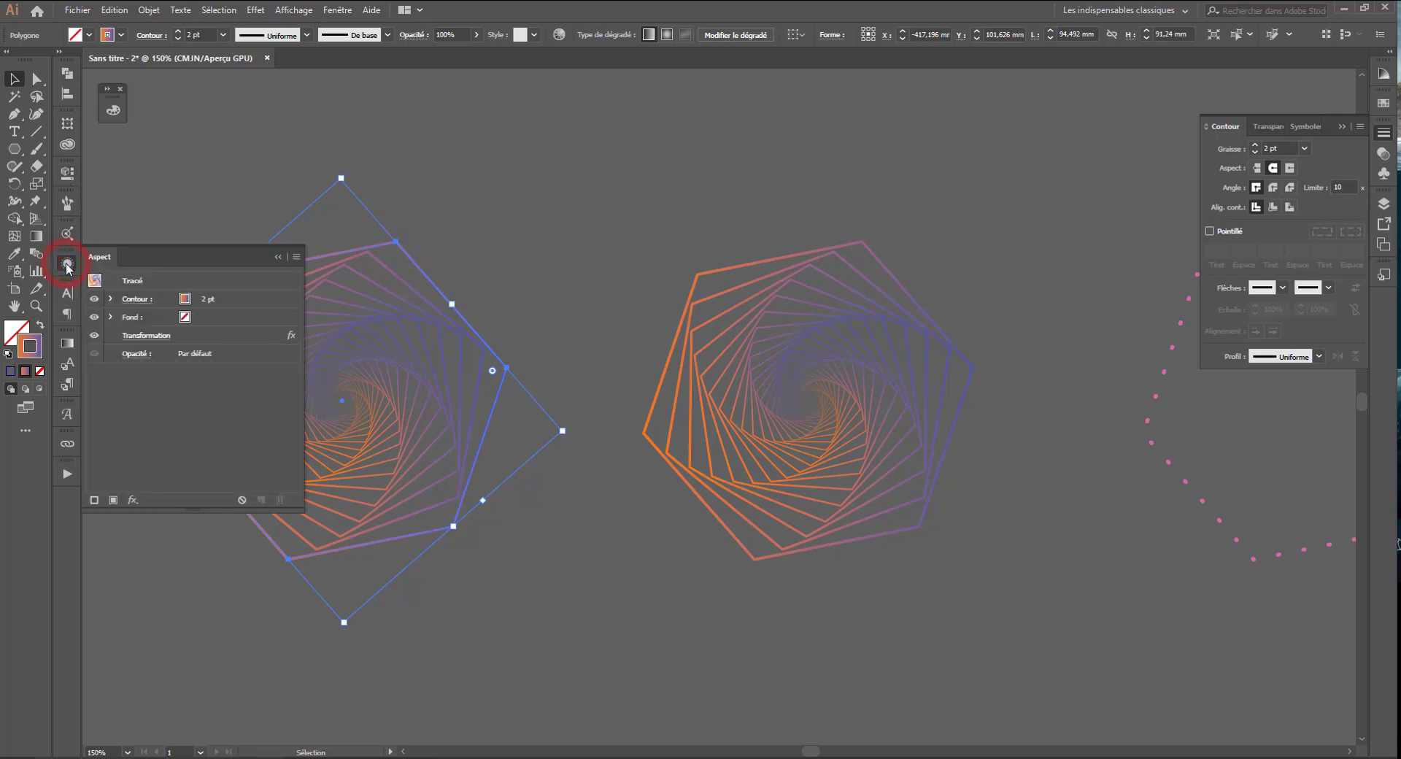
{"action": "left_click", "coordinate": [143, 337]}
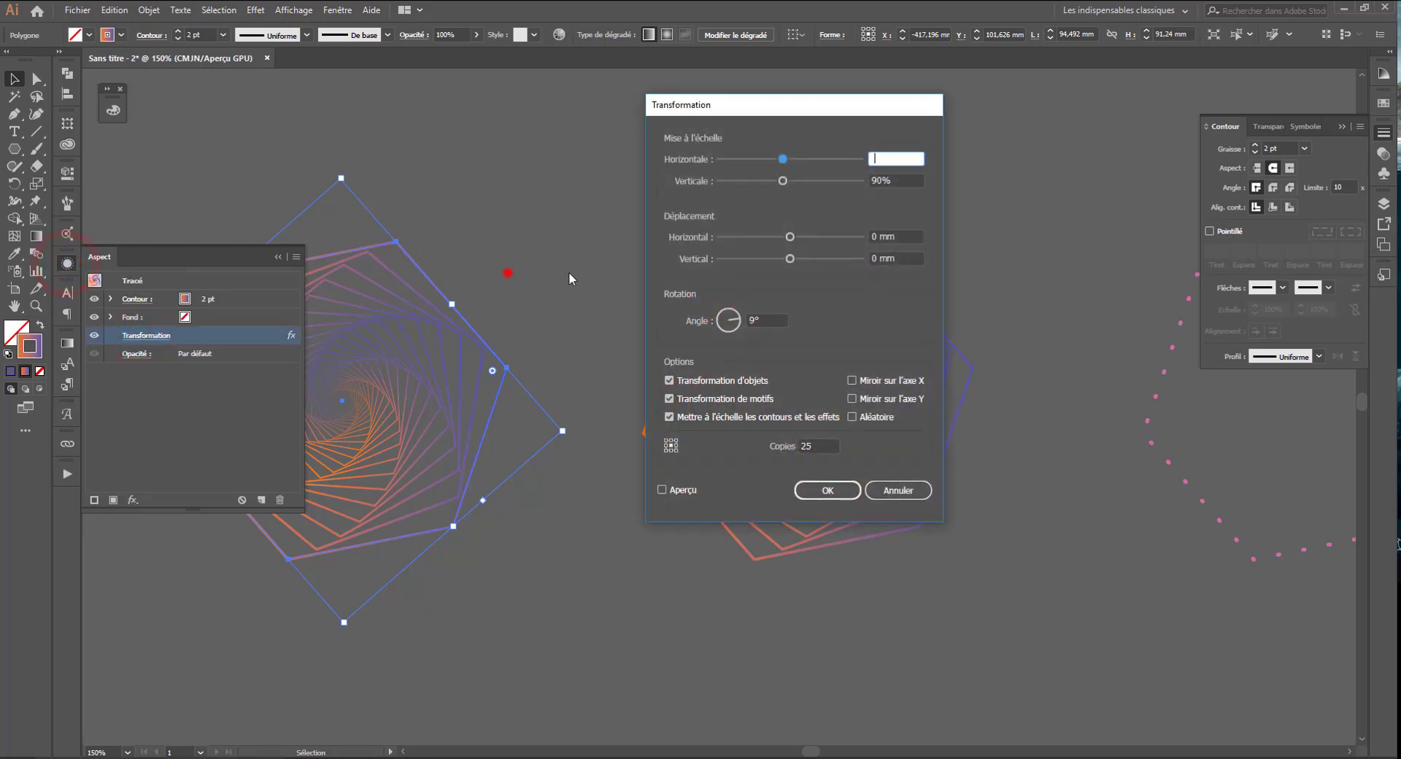
{"action": "left_click", "coordinate": [662, 489]}
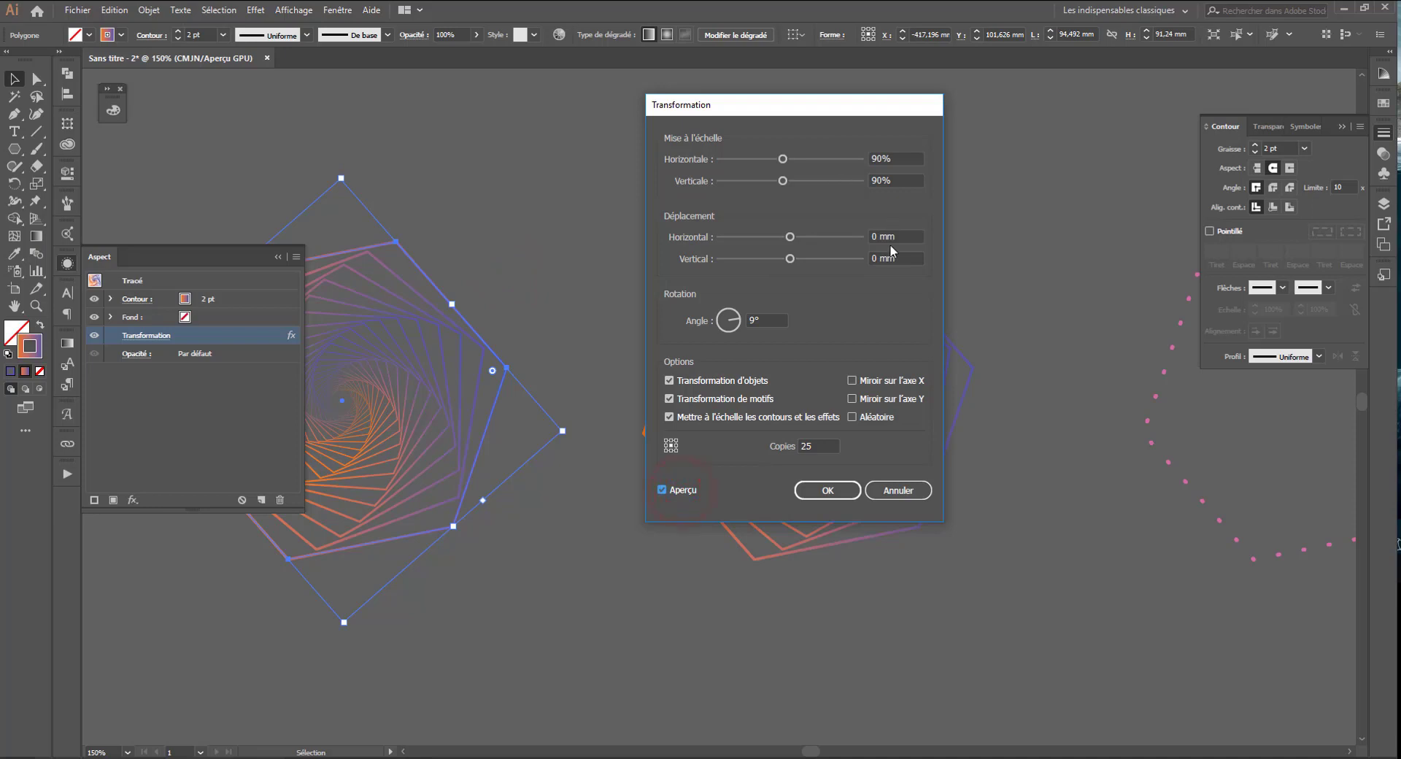
{"action": "left_click", "coordinate": [764, 317]}
{"action": "key", "text": "Up"}
{"action": "key", "text": "Up"}
{"action": "key", "text": "Up"}
{"action": "key", "text": "Up"}
{"action": "key", "text": "Up"}
{"action": "key", "text": "Up"}
{"action": "key", "text": "Up"}
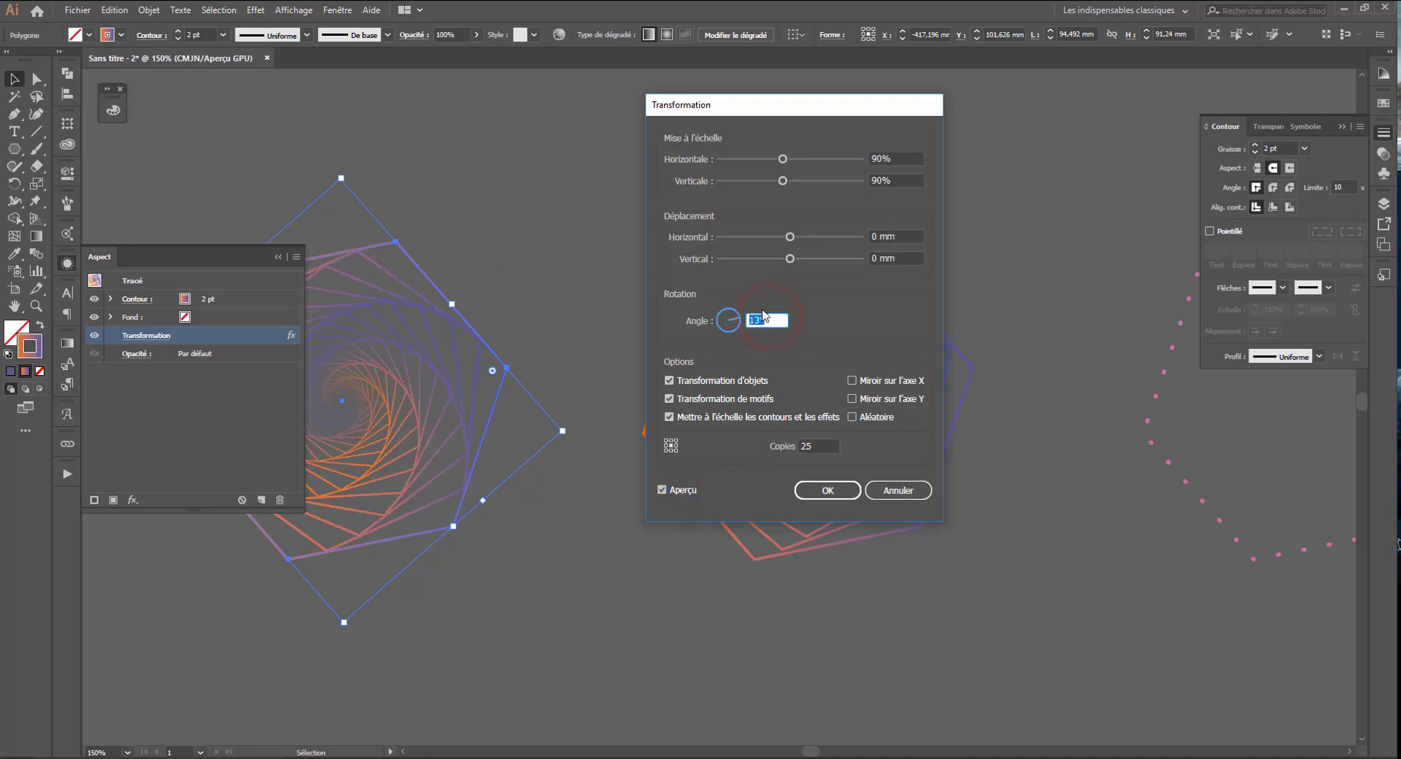
{"action": "key", "text": "Up"}
{"action": "key", "text": "Up"}
{"action": "key", "text": "Up"}
{"action": "key", "text": "Up"}
{"action": "key", "text": "Up"}
{"action": "key", "text": "Up"}
{"action": "key", "text": "Up"}
{"action": "key", "text": "Up"}
{"action": "key", "text": "Up"}
{"action": "key", "text": "Up"}
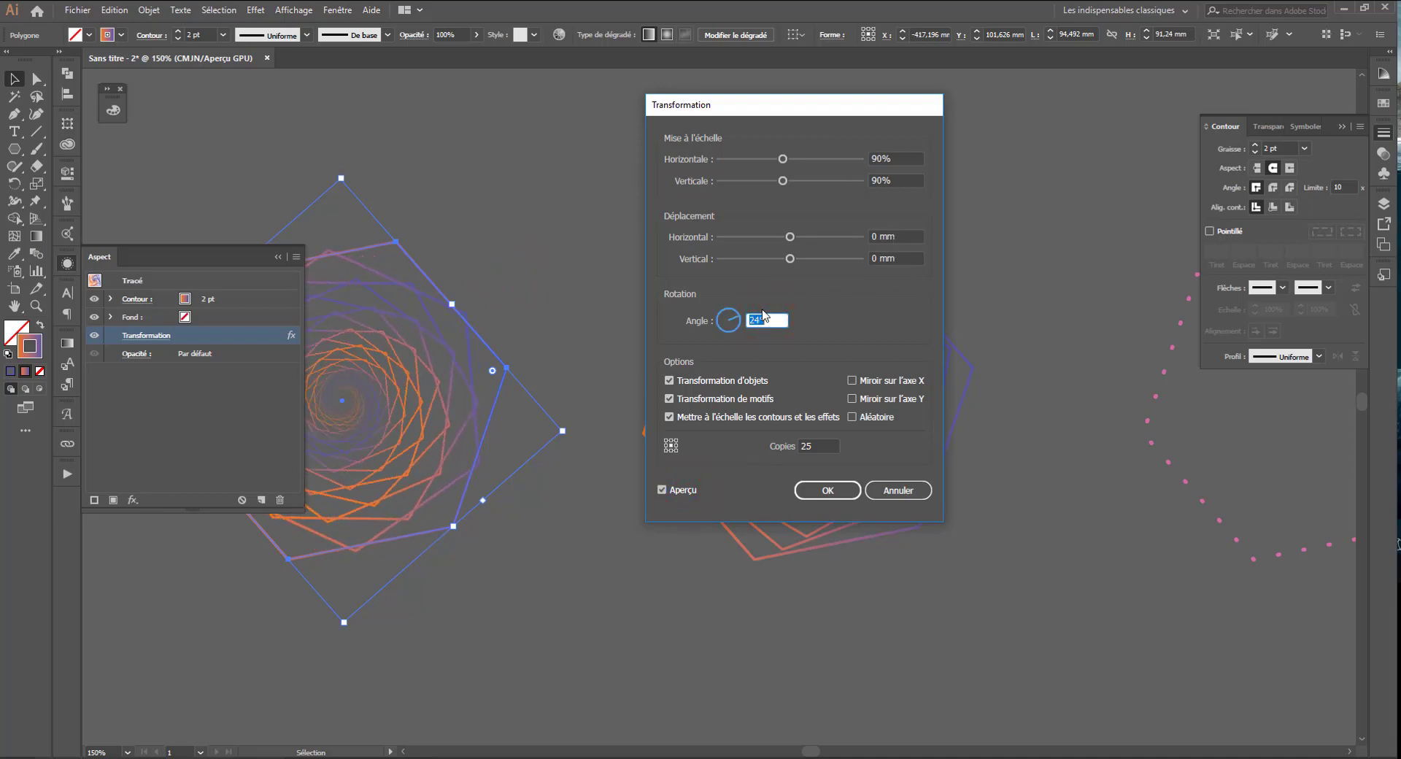
{"action": "key", "text": "Up"}
{"action": "key", "text": "Up"}
{"action": "key", "text": "Up"}
{"action": "key", "text": "Up"}
{"action": "key", "text": "Up"}
{"action": "key", "text": "Up"}
{"action": "key", "text": "Up"}
{"action": "key", "text": "Up"}
{"action": "key", "text": "Up"}
{"action": "key", "text": "Up"}
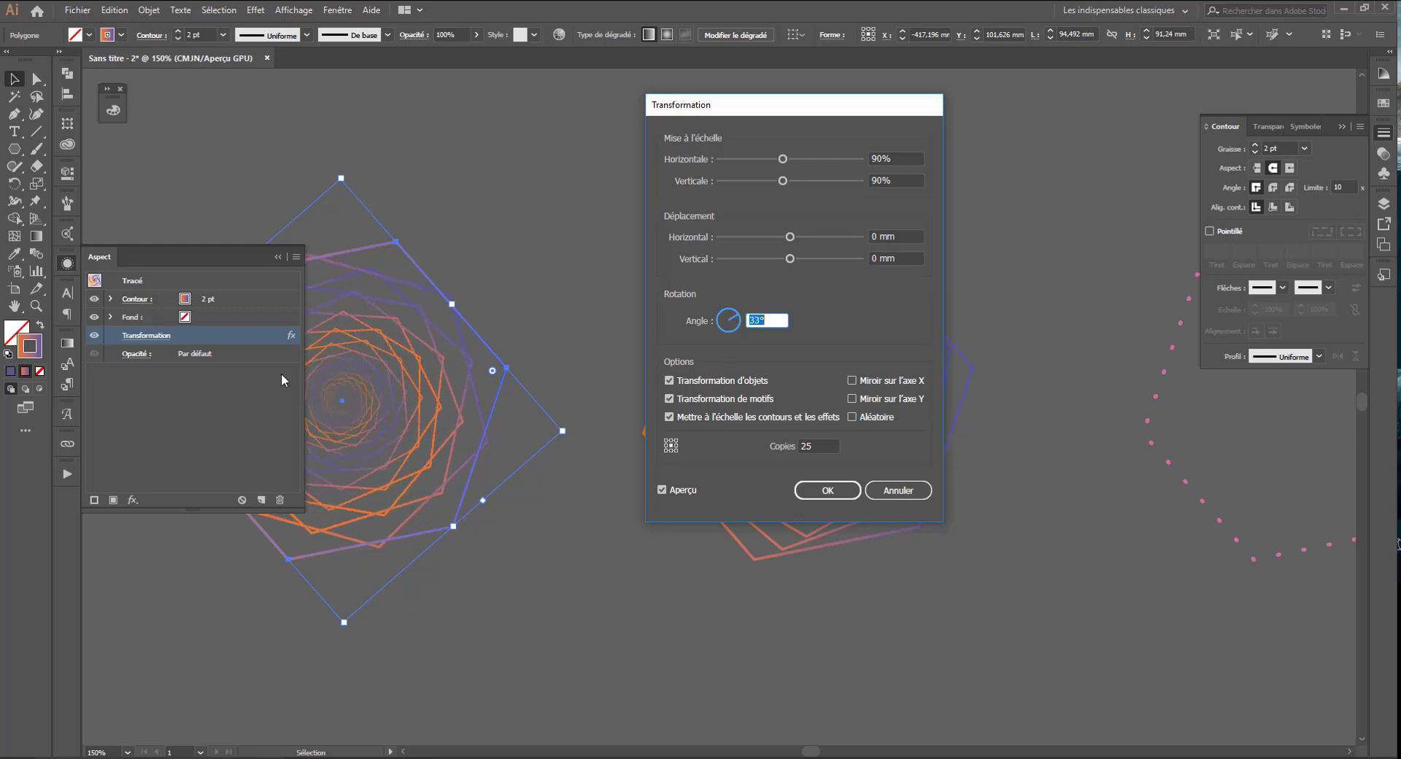
{"action": "key", "text": "Up"}
{"action": "key", "text": "Up"}
{"action": "key", "text": "Up"}
{"action": "key", "text": "Up"}
{"action": "key", "text": "Up"}
{"action": "key", "text": "Up"}
{"action": "key", "text": "Up"}
{"action": "key", "text": "Up"}
{"action": "key", "text": "Up"}
{"action": "key", "text": "Up"}
{"action": "key", "text": "Up"}
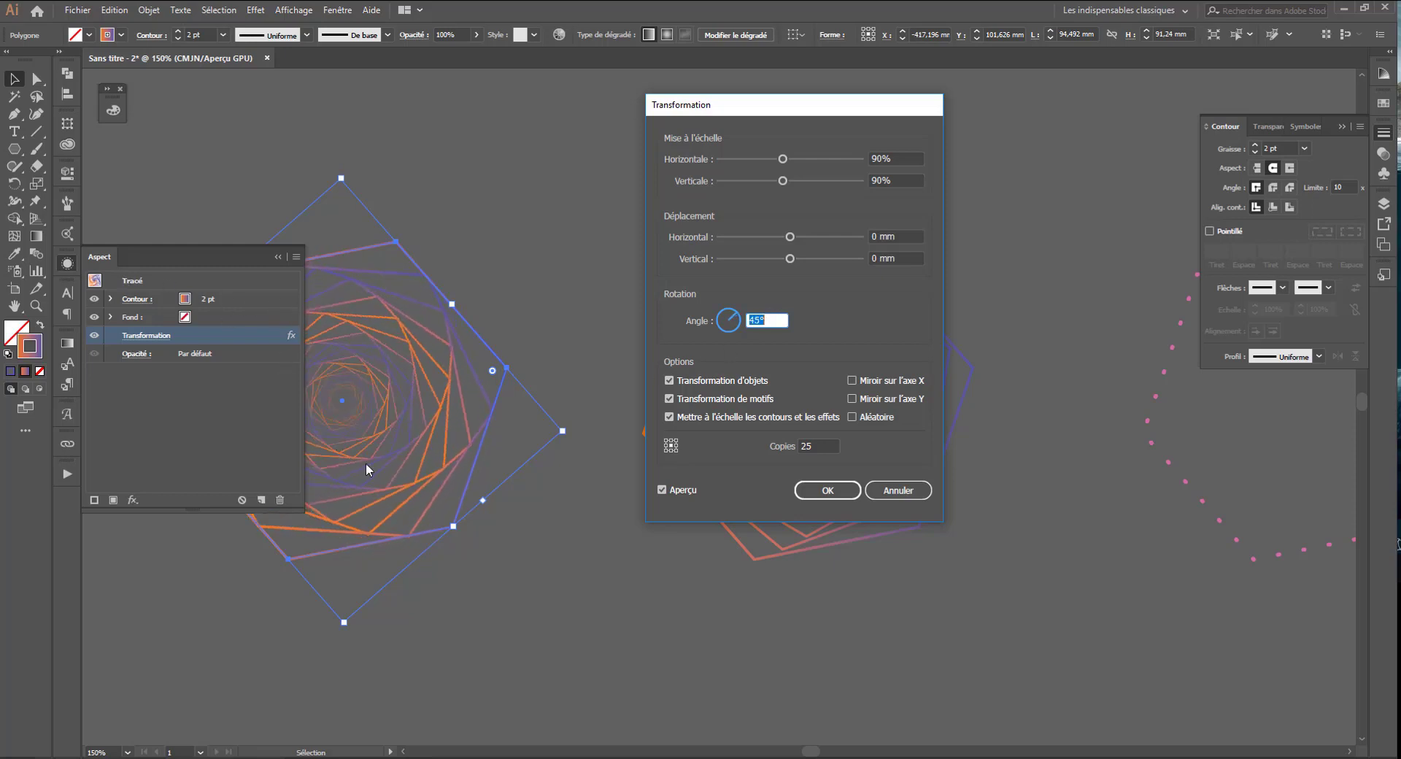
{"action": "key", "text": "Return"}
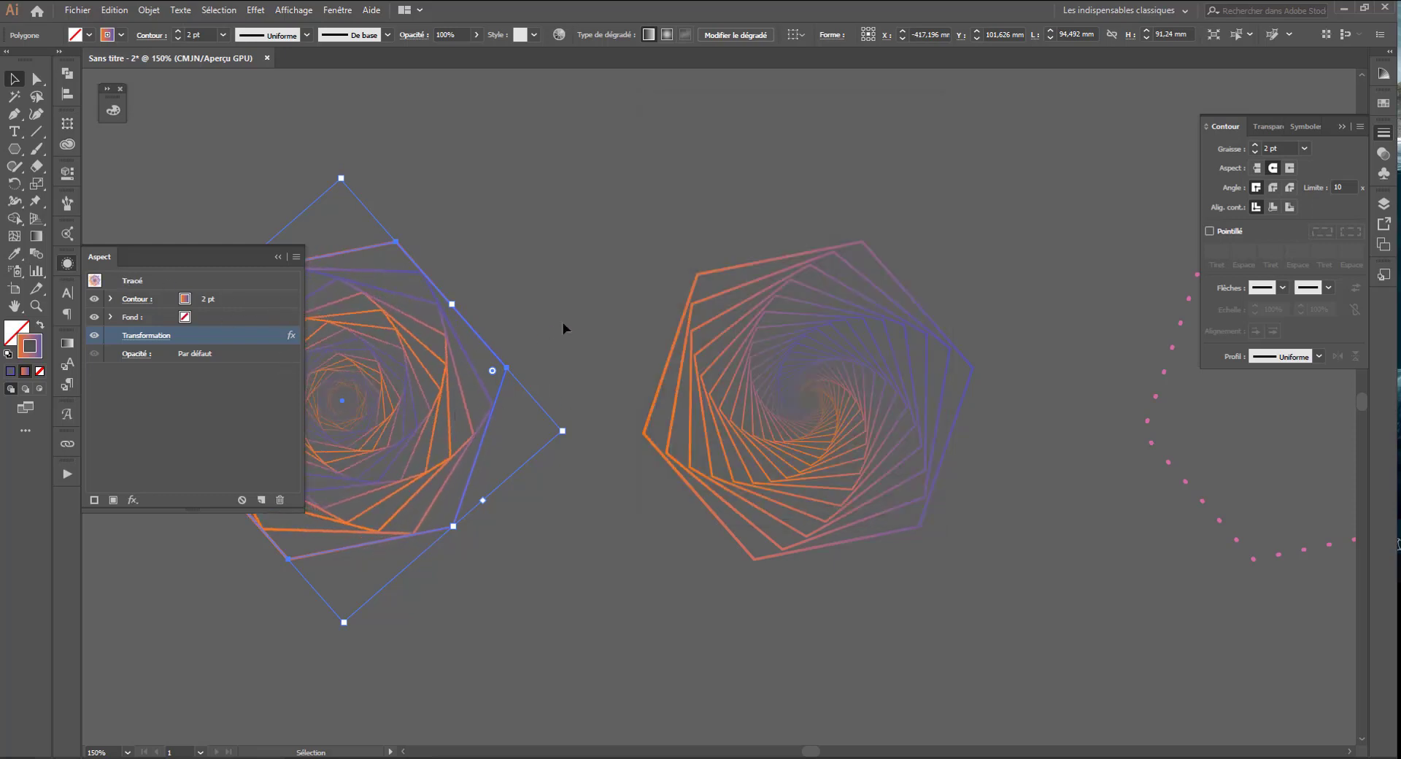
- Set magenta to 0% in the purple end colour of the duplicated hexagon's stroke gradient
{"action": "left_click_drag", "start_coordinate": [579, 292], "coordinate": [812, 278]}
{"action": "left_click", "coordinate": [813, 278]}
{"action": "left_click_drag", "start_coordinate": [794, 552], "coordinate": [716, 557]}
{"action": "left_click_drag", "start_coordinate": [725, 228], "coordinate": [369, 547]}
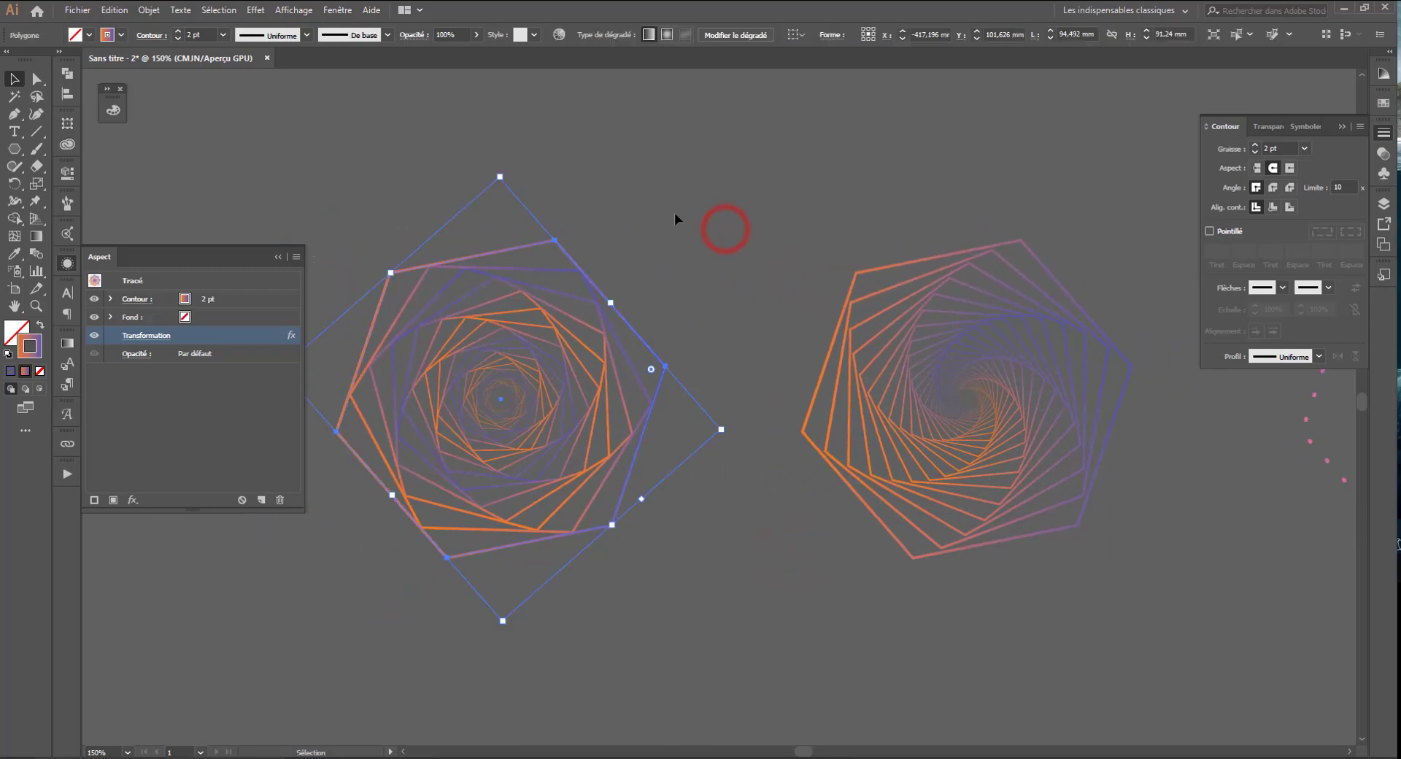
{"action": "left_click_drag", "start_coordinate": [753, 216], "coordinate": [576, 270]}
{"action": "left_click", "coordinate": [41, 238]}
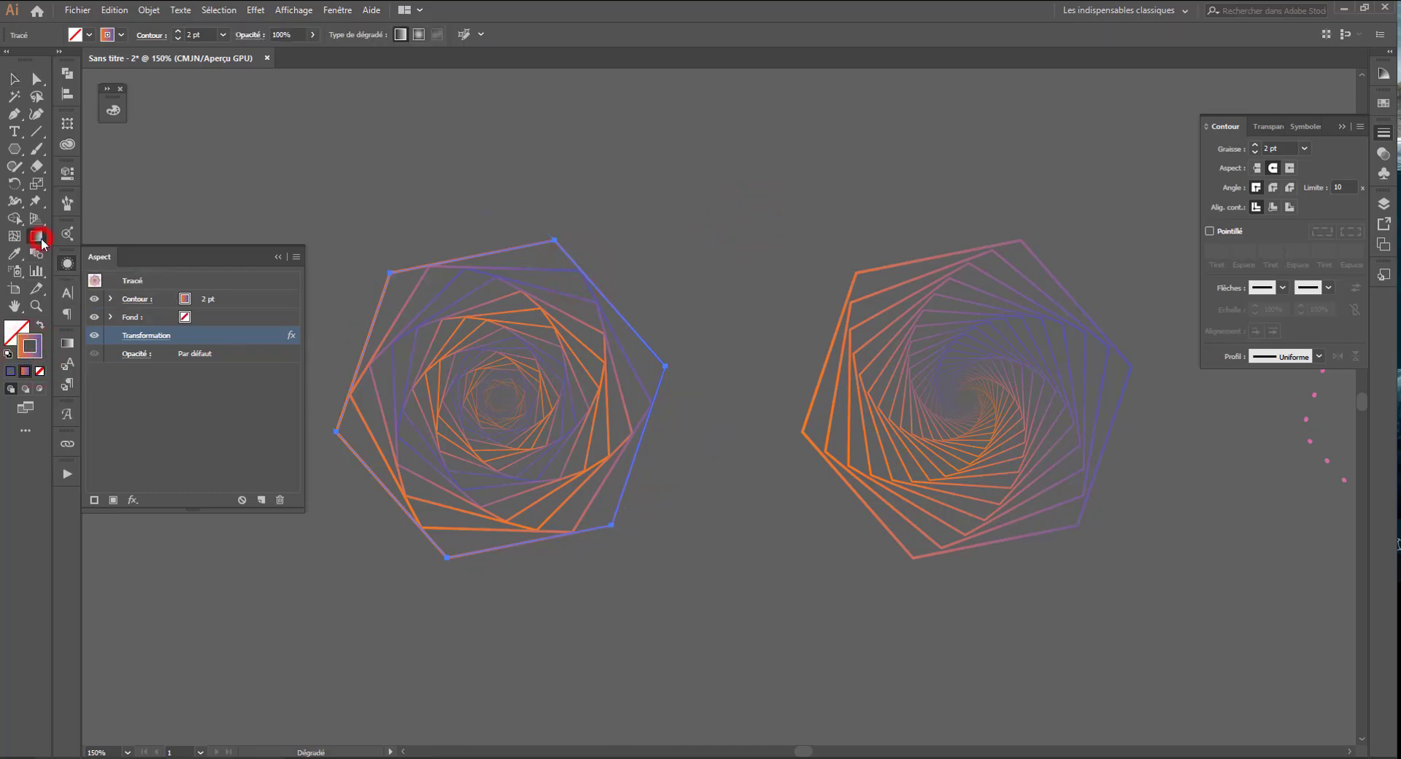
{"action": "left_click", "coordinate": [41, 237]}
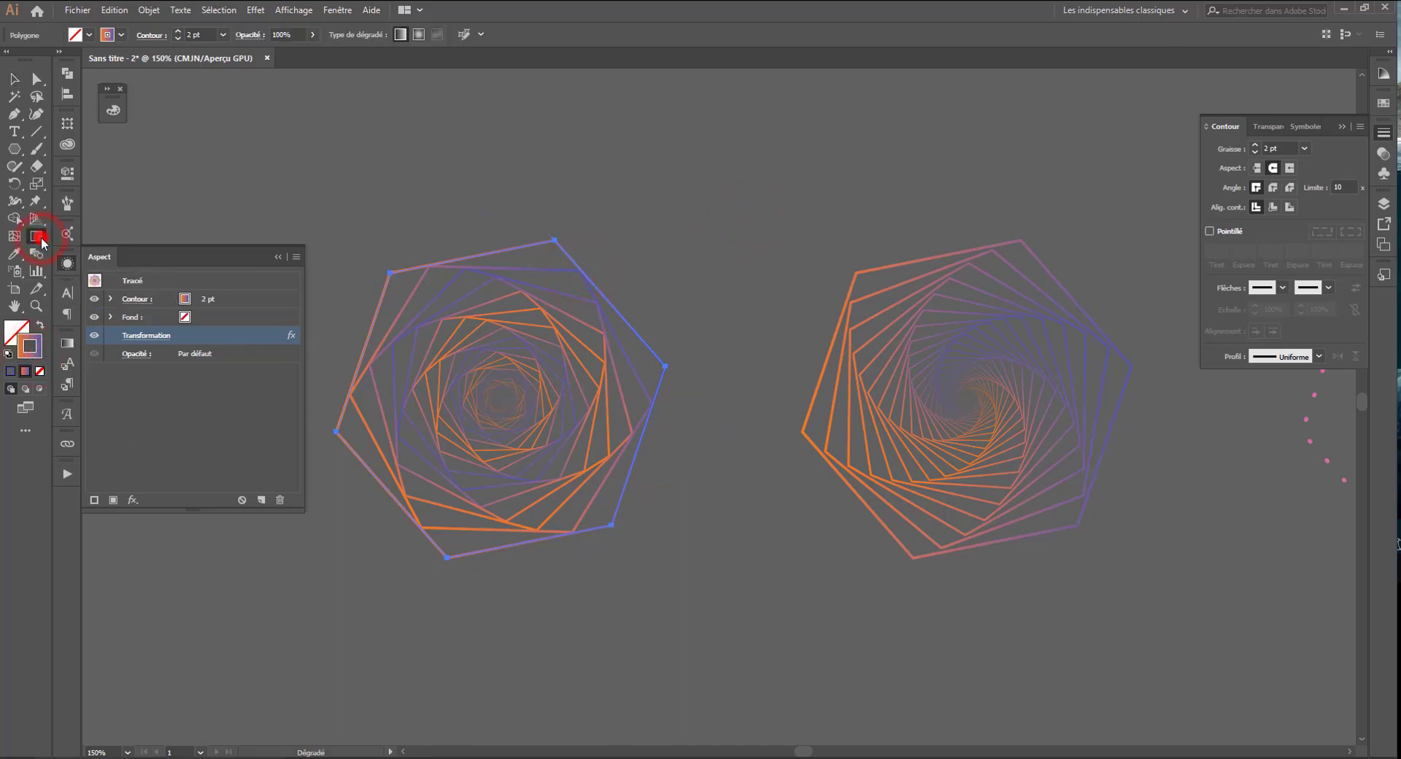
{"action": "left_click", "coordinate": [114, 112]}
{"action": "left_click_drag", "start_coordinate": [200, 149], "coordinate": [178, 148]}
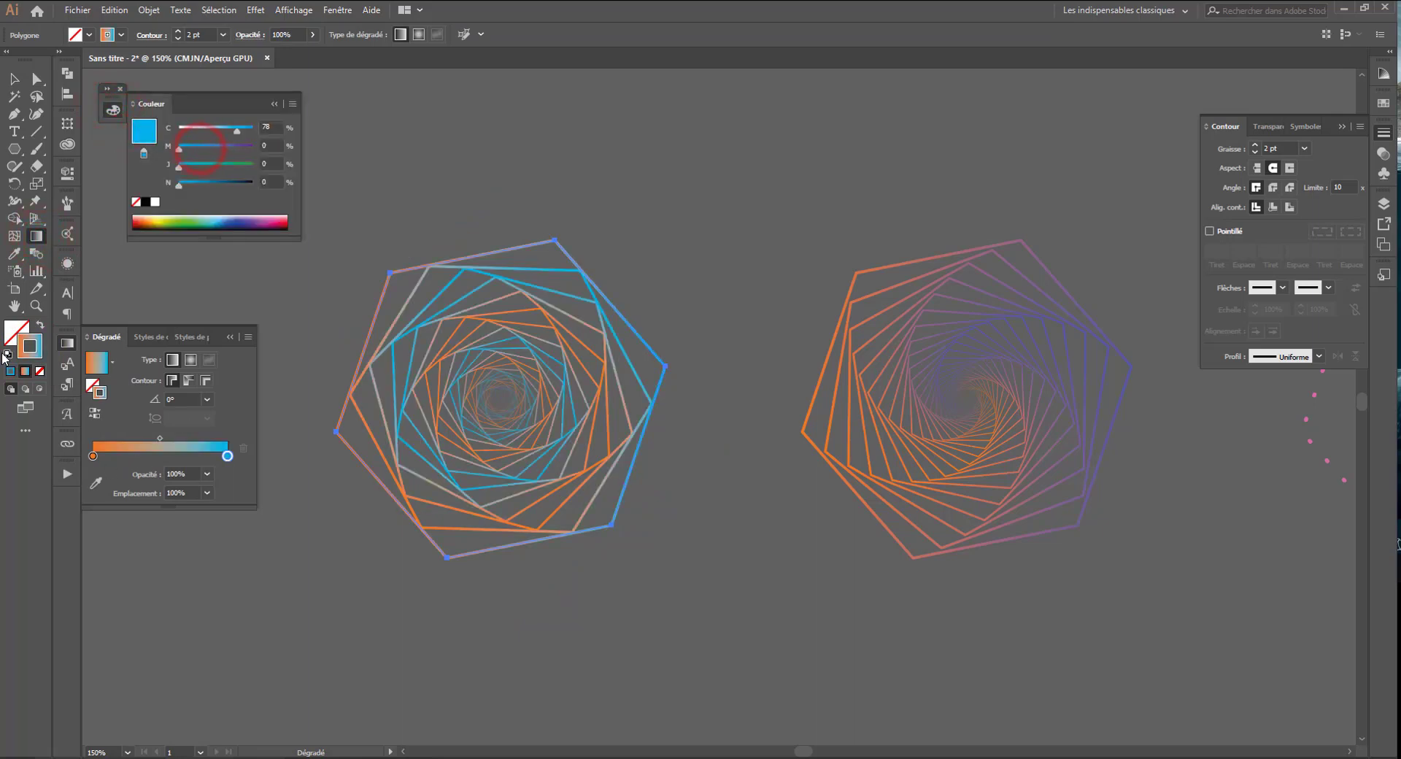
- Set the orange end colour of the duplicate's stroke gradient to 100% magenta and 50% yellow
{"action": "left_click", "coordinate": [93, 456]}
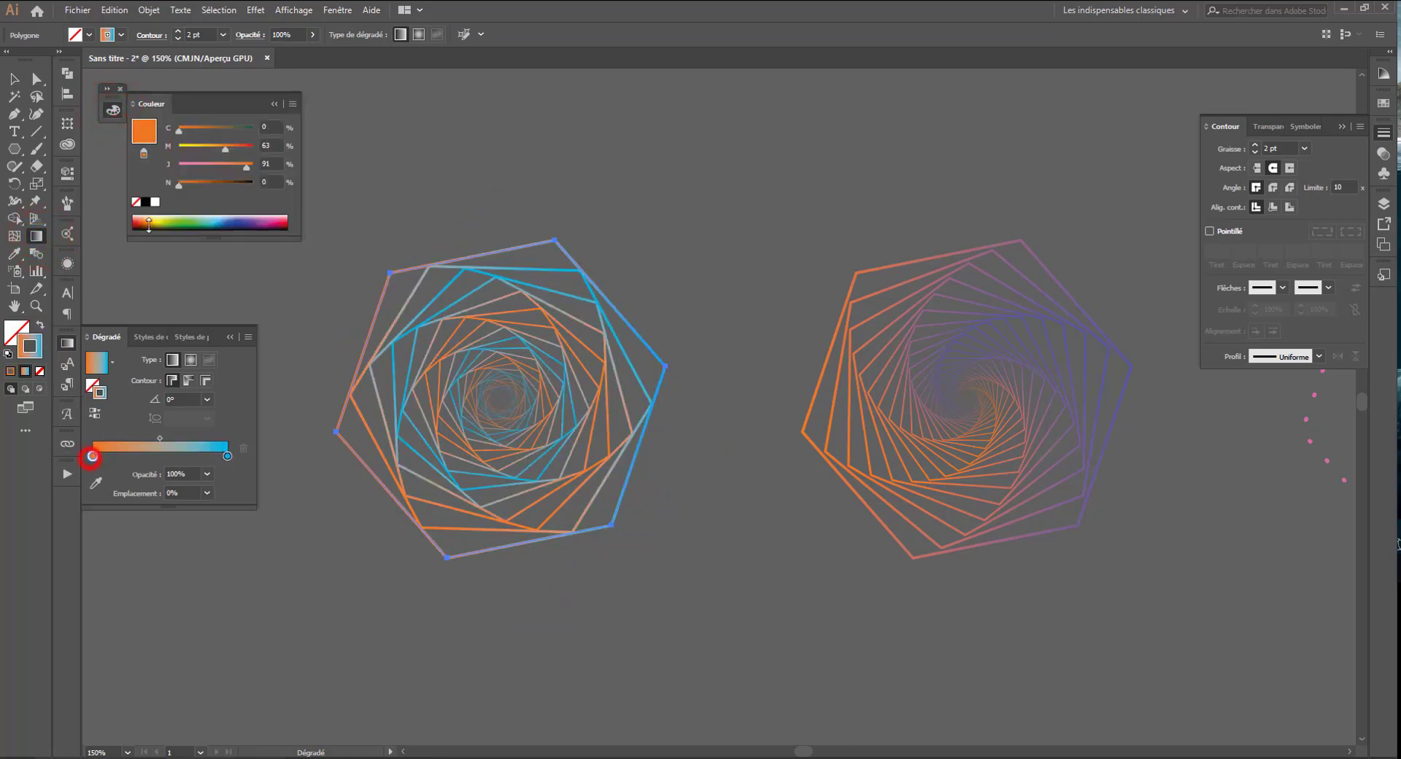
{"action": "left_click", "coordinate": [230, 145]}
{"action": "left_click", "coordinate": [215, 164]}
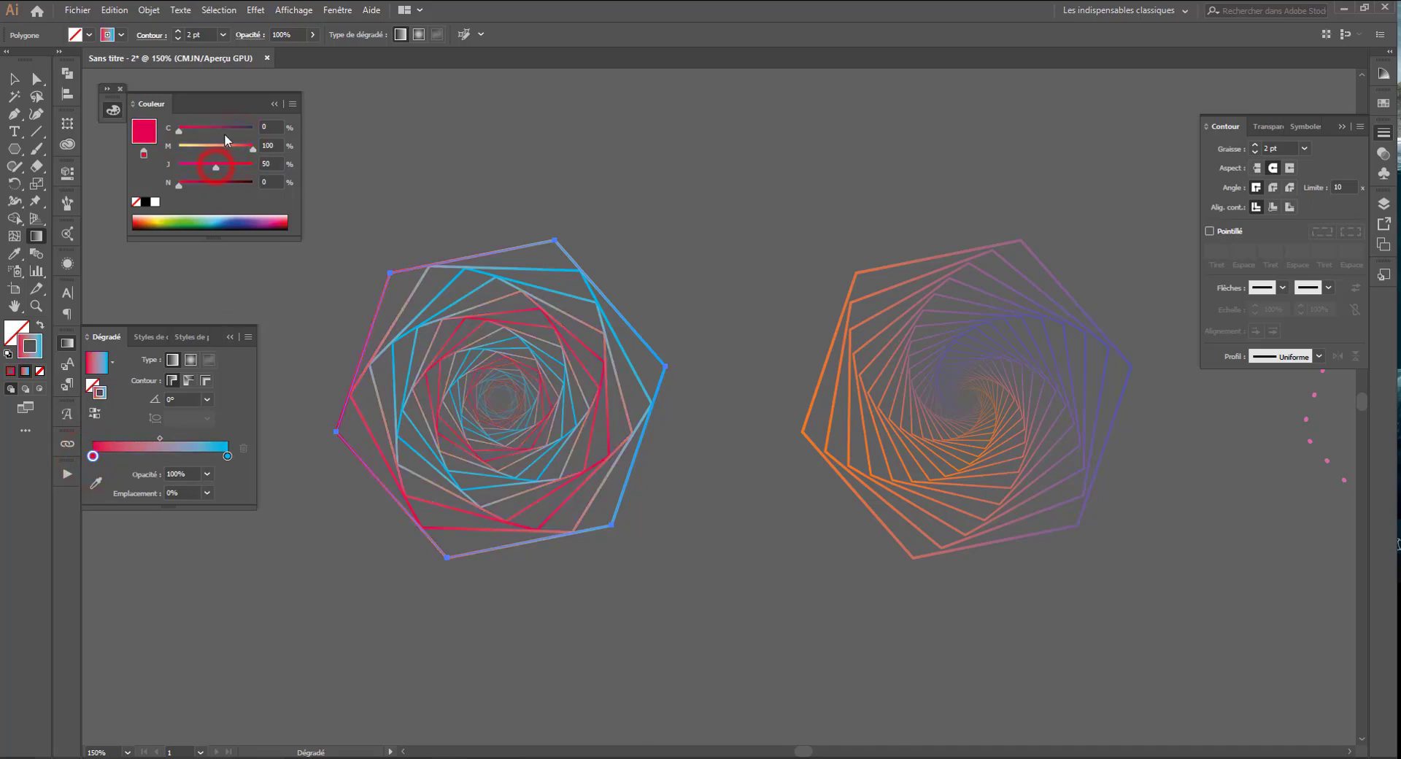
{"action": "left_click", "coordinate": [407, 168]}
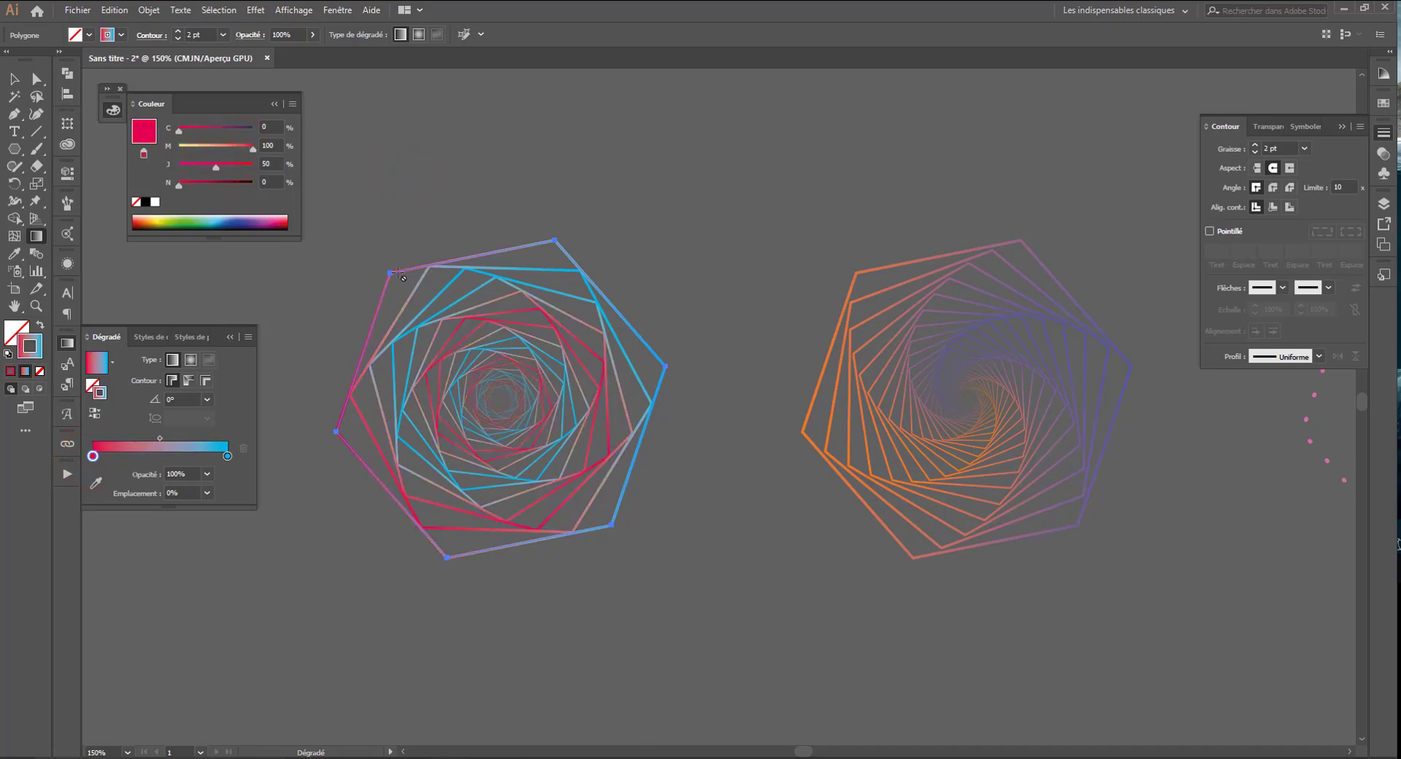
- Change the stroke of the pink dotted hexagon to a teal blue sampled from the colour spectrum
{"action": "left_click", "coordinate": [15, 79]}
{"action": "left_click", "coordinate": [411, 131]}
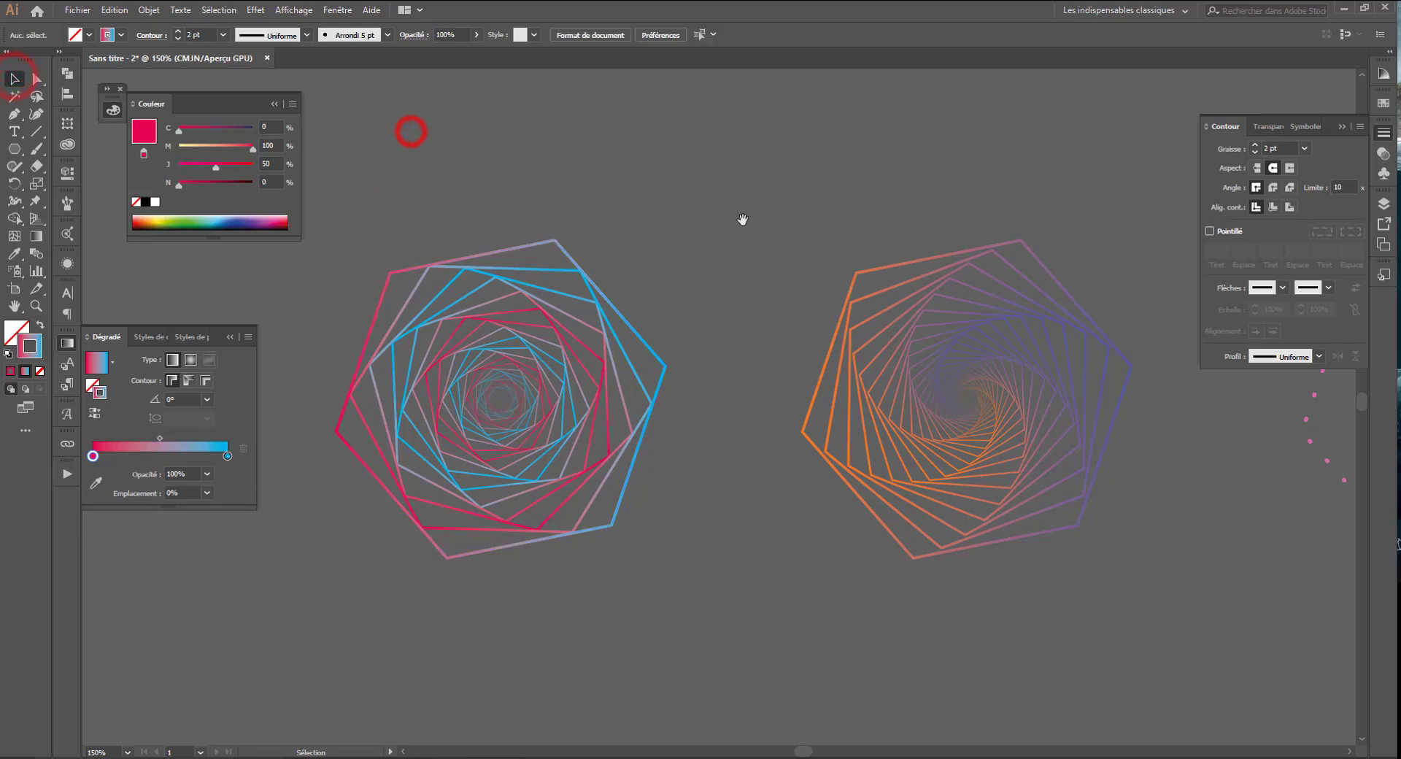
{"action": "left_click_drag", "start_coordinate": [675, 225], "coordinate": [125, 212]}
{"action": "left_click_drag", "start_coordinate": [559, 275], "coordinate": [536, 296]}
{"action": "left_click", "coordinate": [540, 329]}
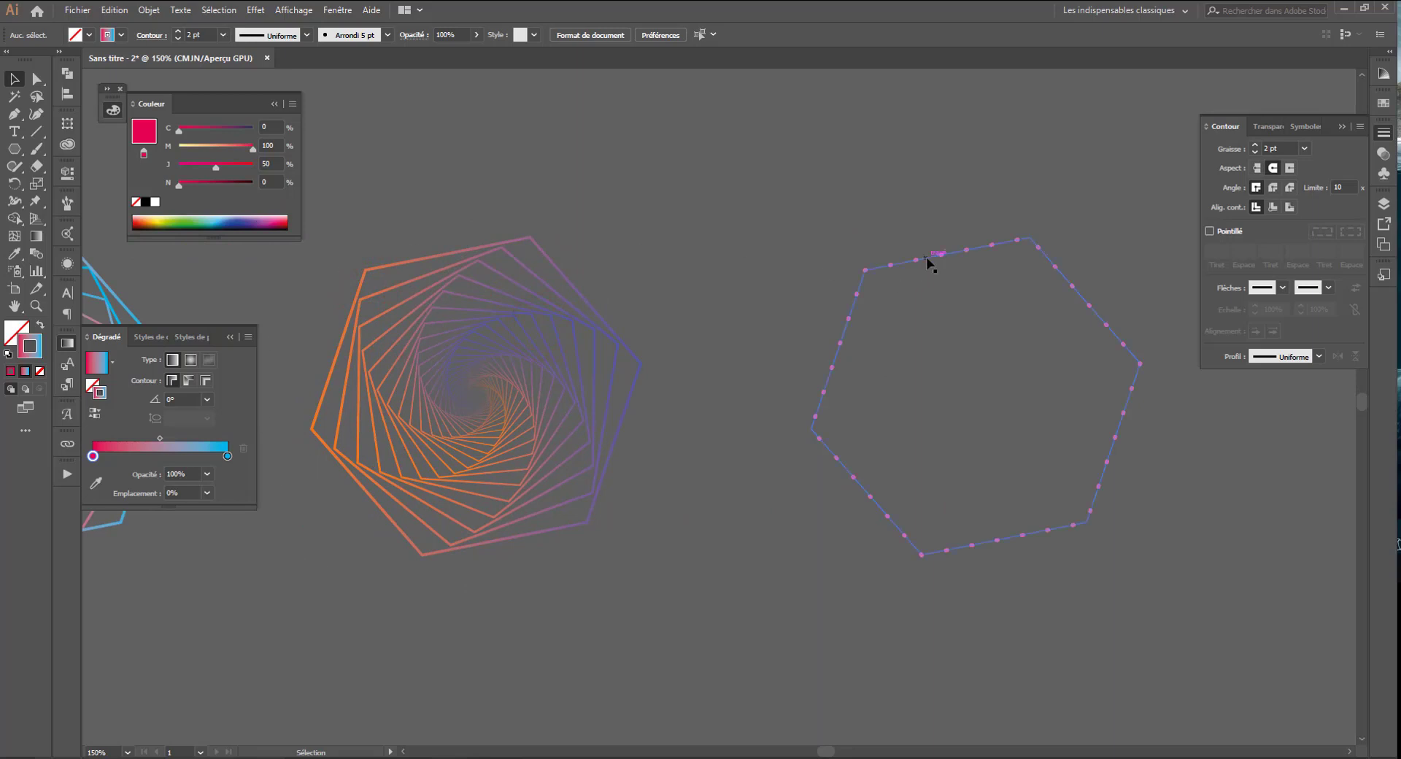
{"action": "left_click", "coordinate": [927, 258]}
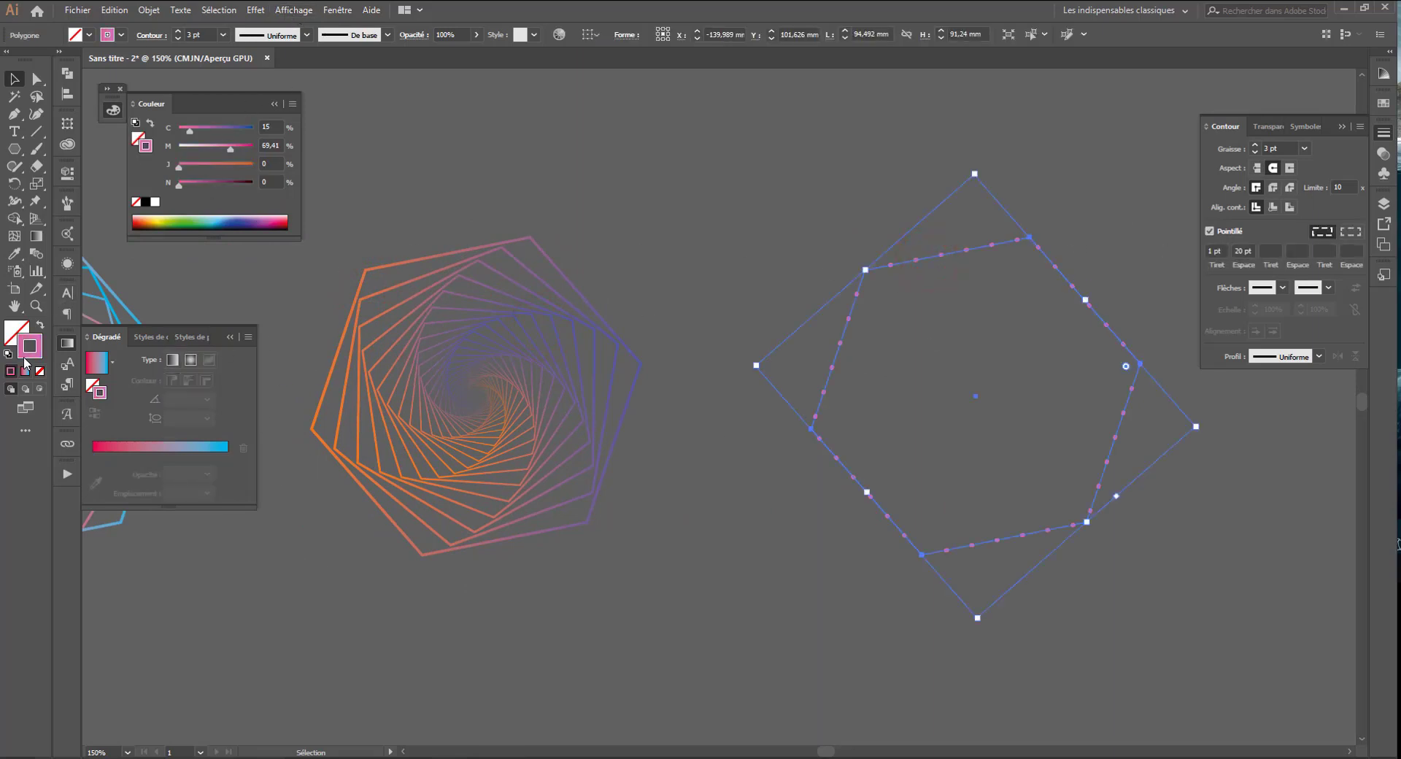
{"action": "left_click", "coordinate": [217, 216]}
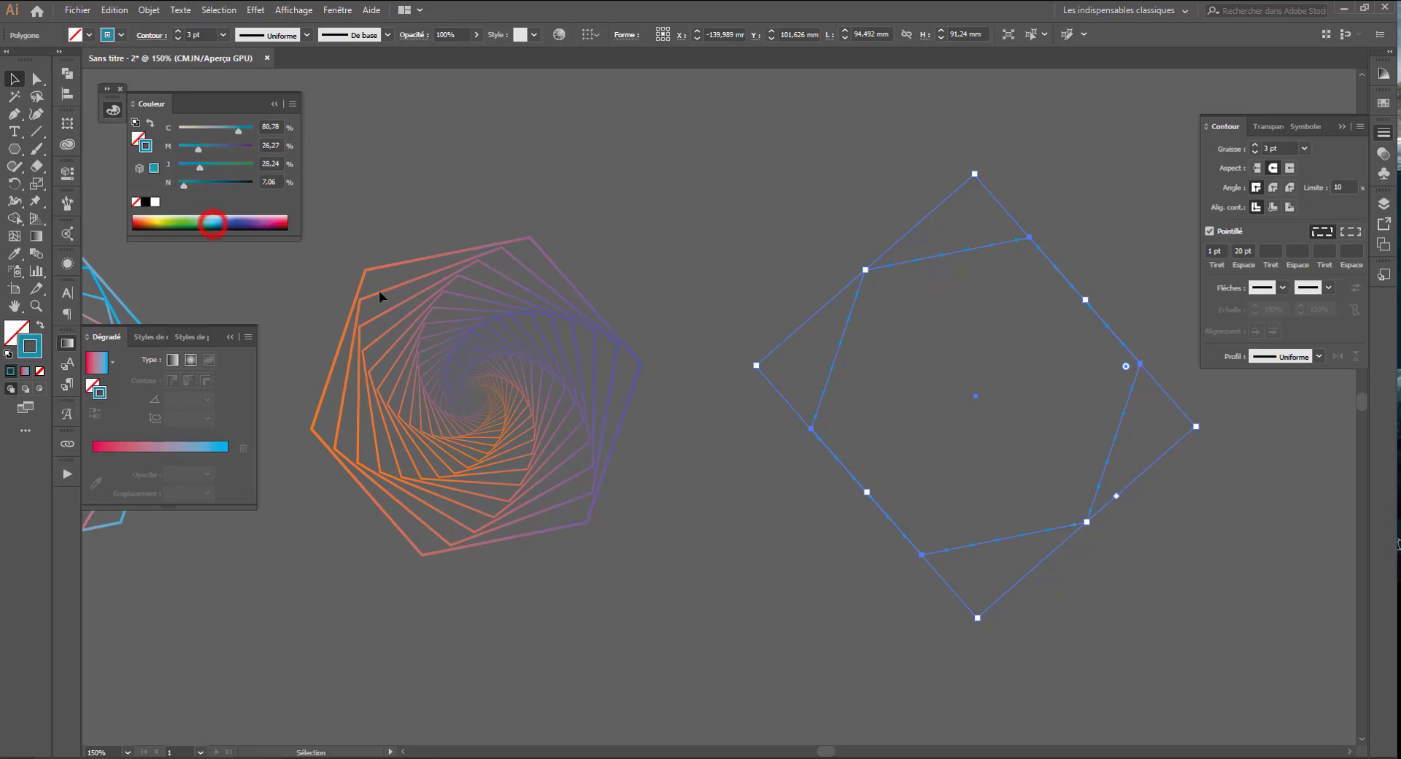
- Start a Transform effect on the dotted hexagon with the preview on and 25 copies
{"action": "left_click", "coordinate": [256, 10]}
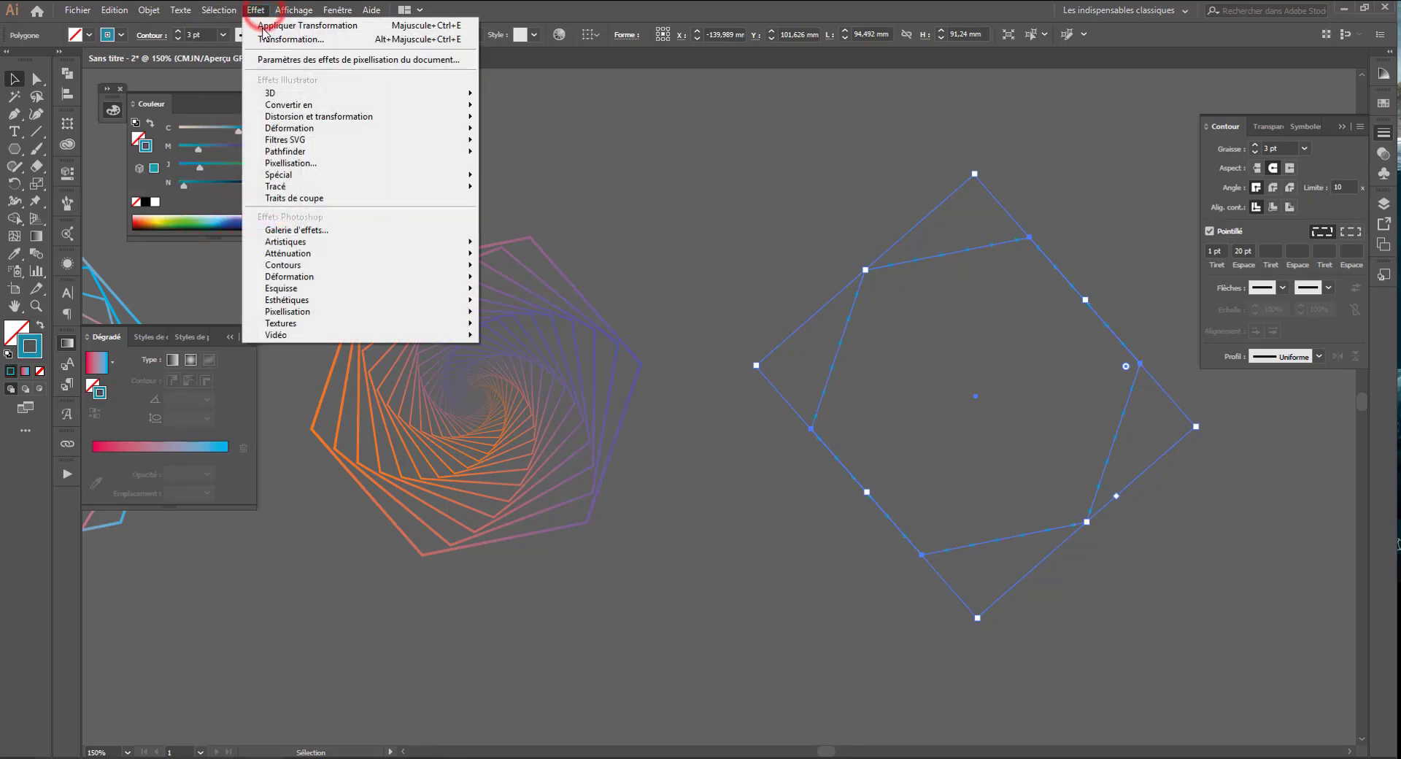
{"action": "mouse_move", "coordinate": [325, 121]}
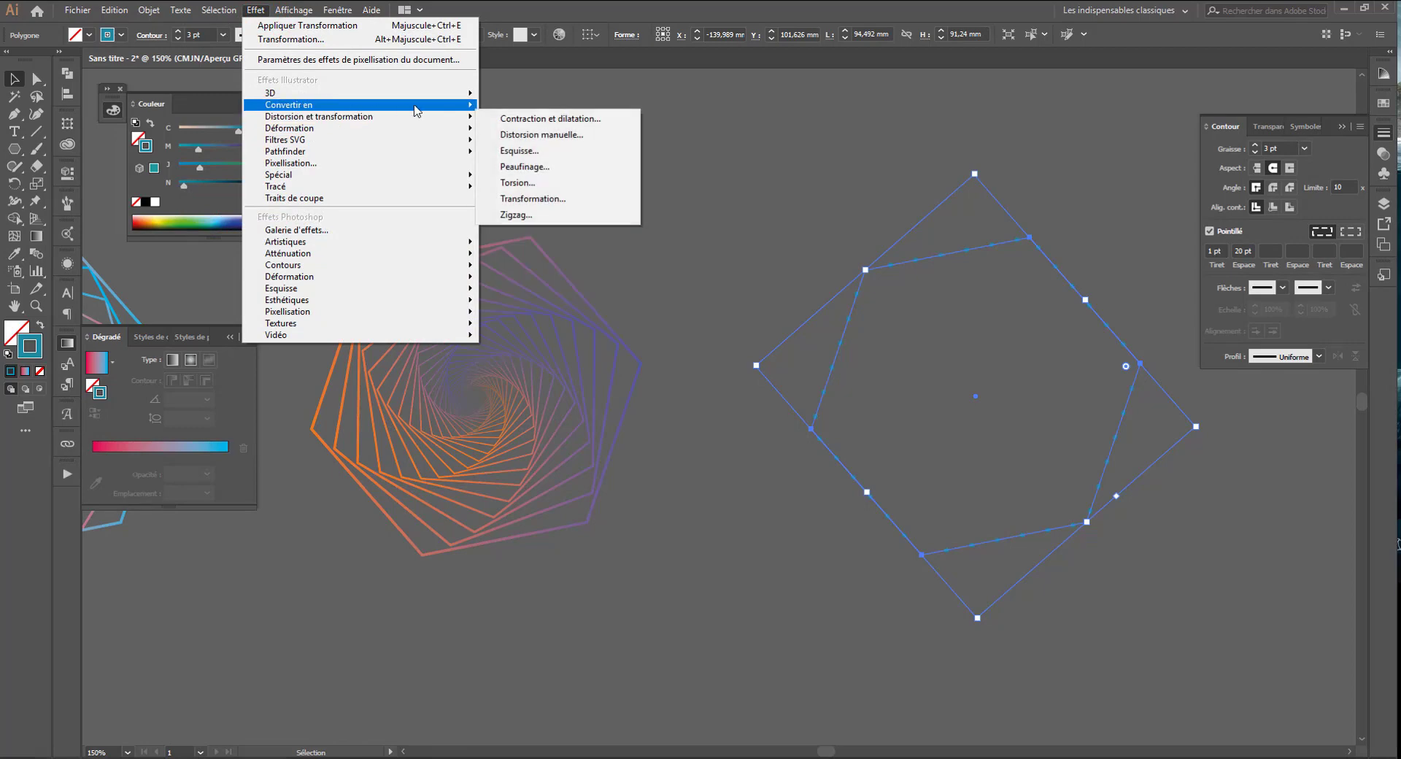
{"action": "left_click", "coordinate": [538, 194]}
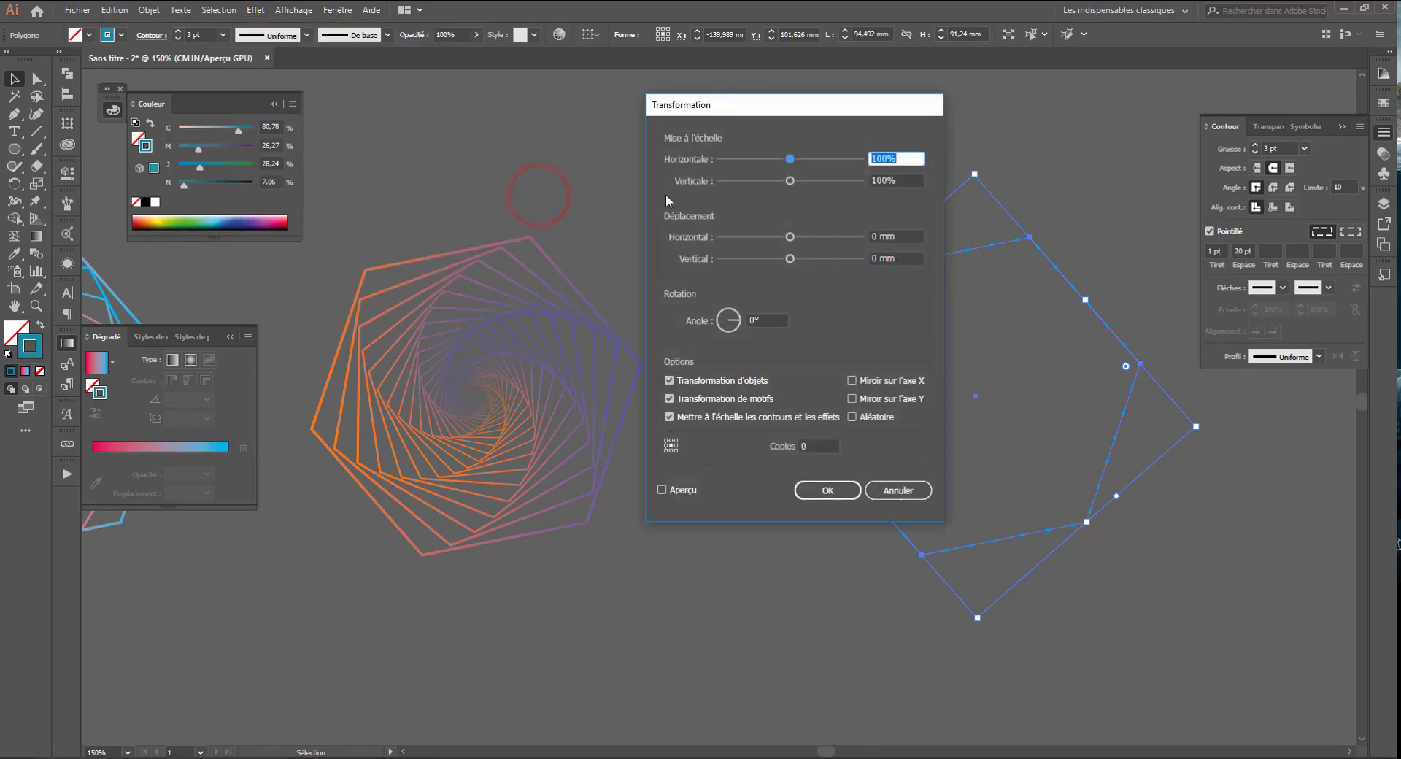
{"action": "left_click_drag", "start_coordinate": [773, 110], "coordinate": [429, 96]}
{"action": "left_click", "coordinate": [340, 479]}
{"action": "double_click", "coordinate": [474, 433]}
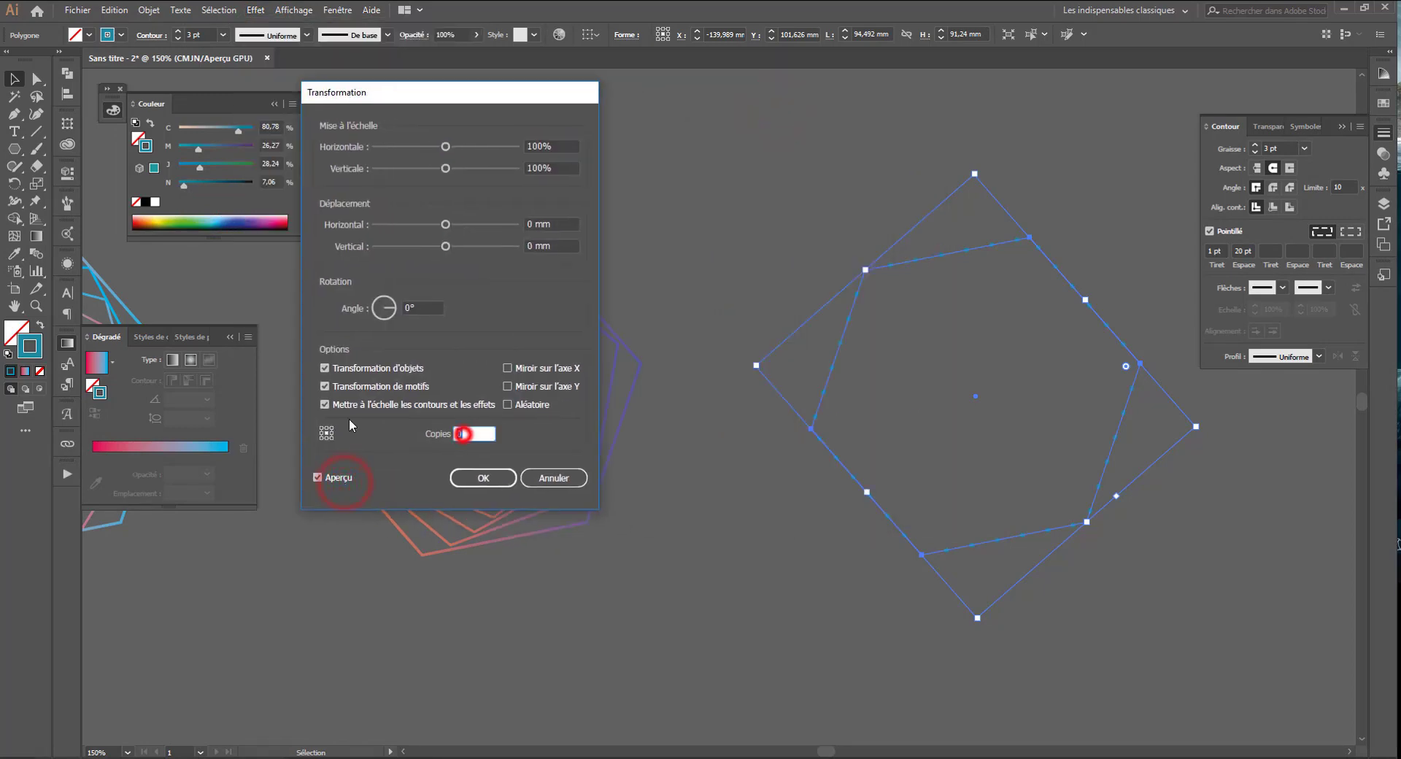
{"action": "type", "text": "25"}
- Set the Transform effect's horizontal and vertical scale to 90%
{"action": "double_click", "coordinate": [559, 145]}
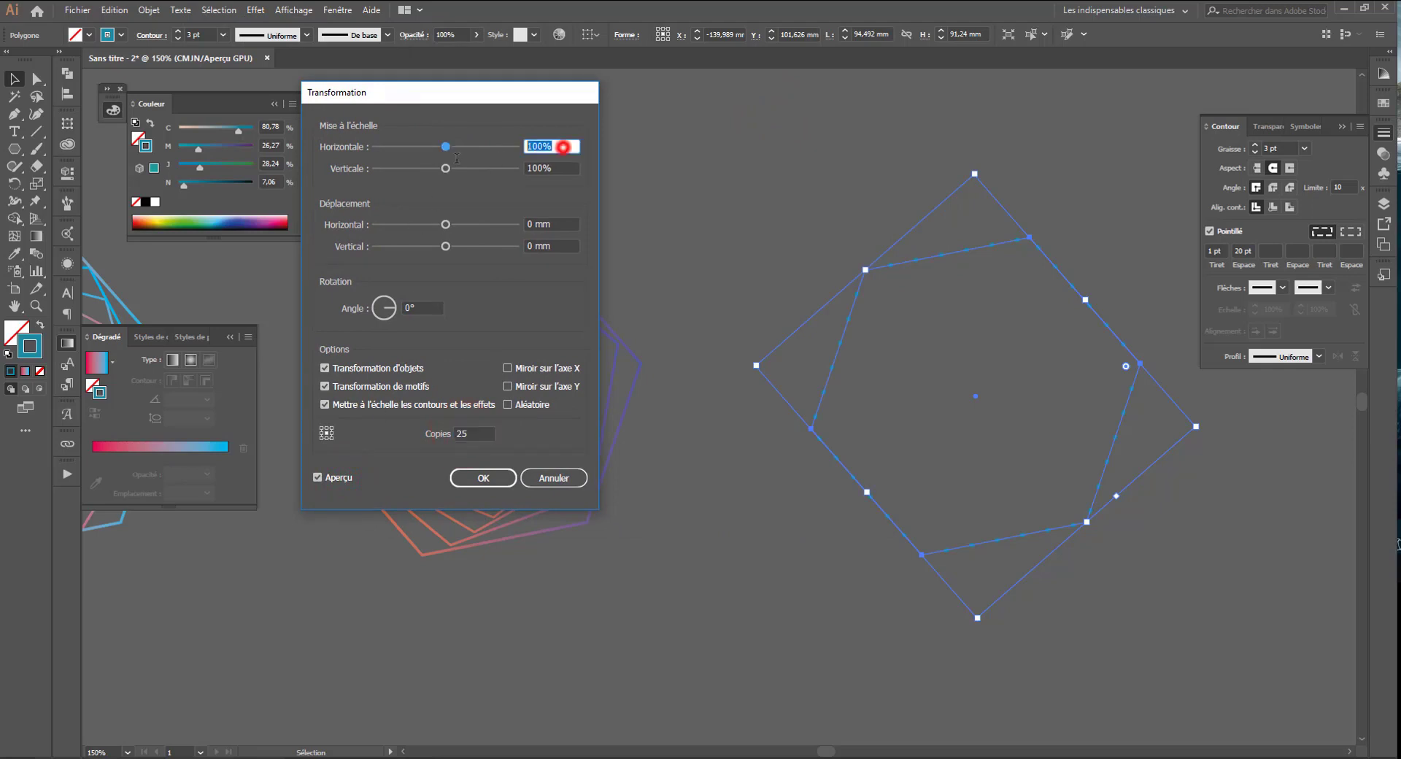
{"action": "type", "text": "90"}
{"action": "key", "text": "Tab"}
{"action": "type", "text": "90"}
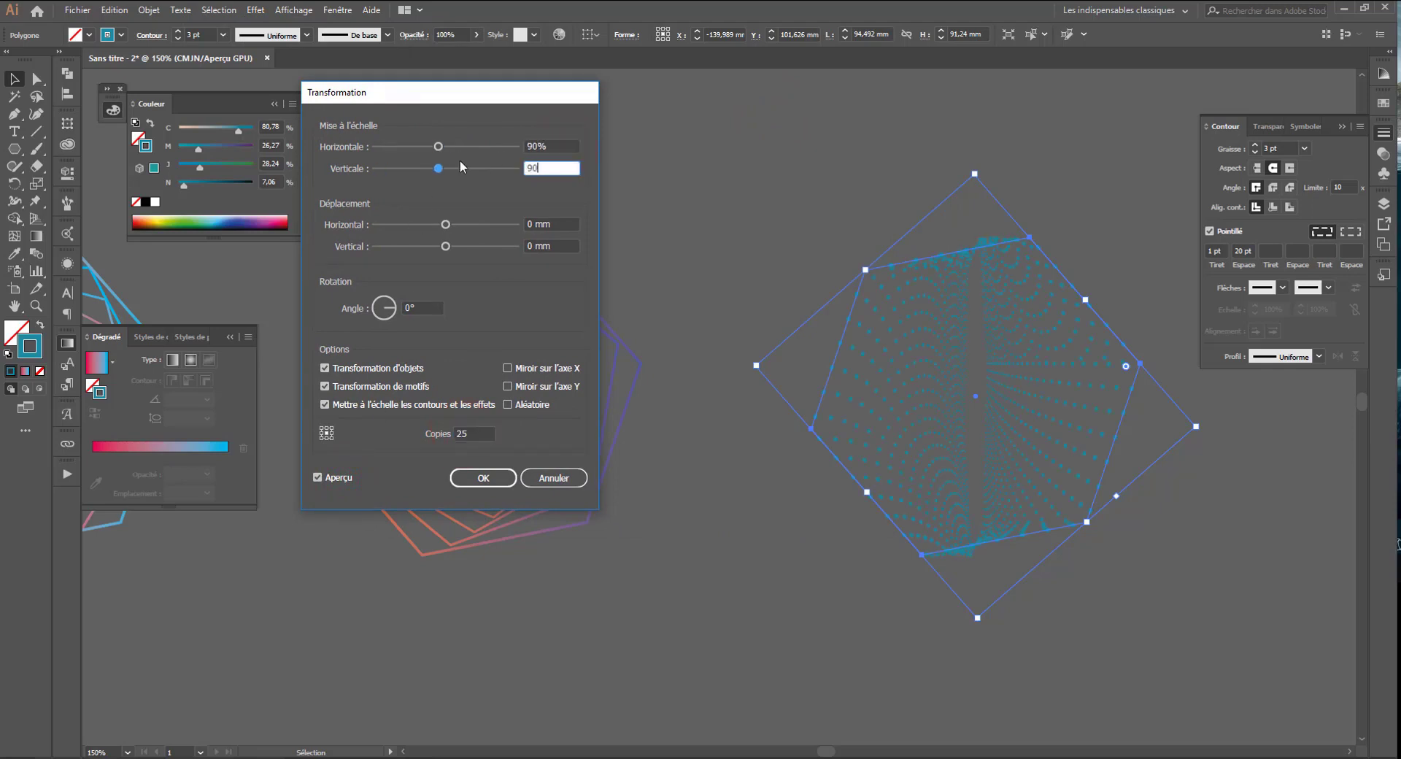
{"action": "key", "text": "Tab"}
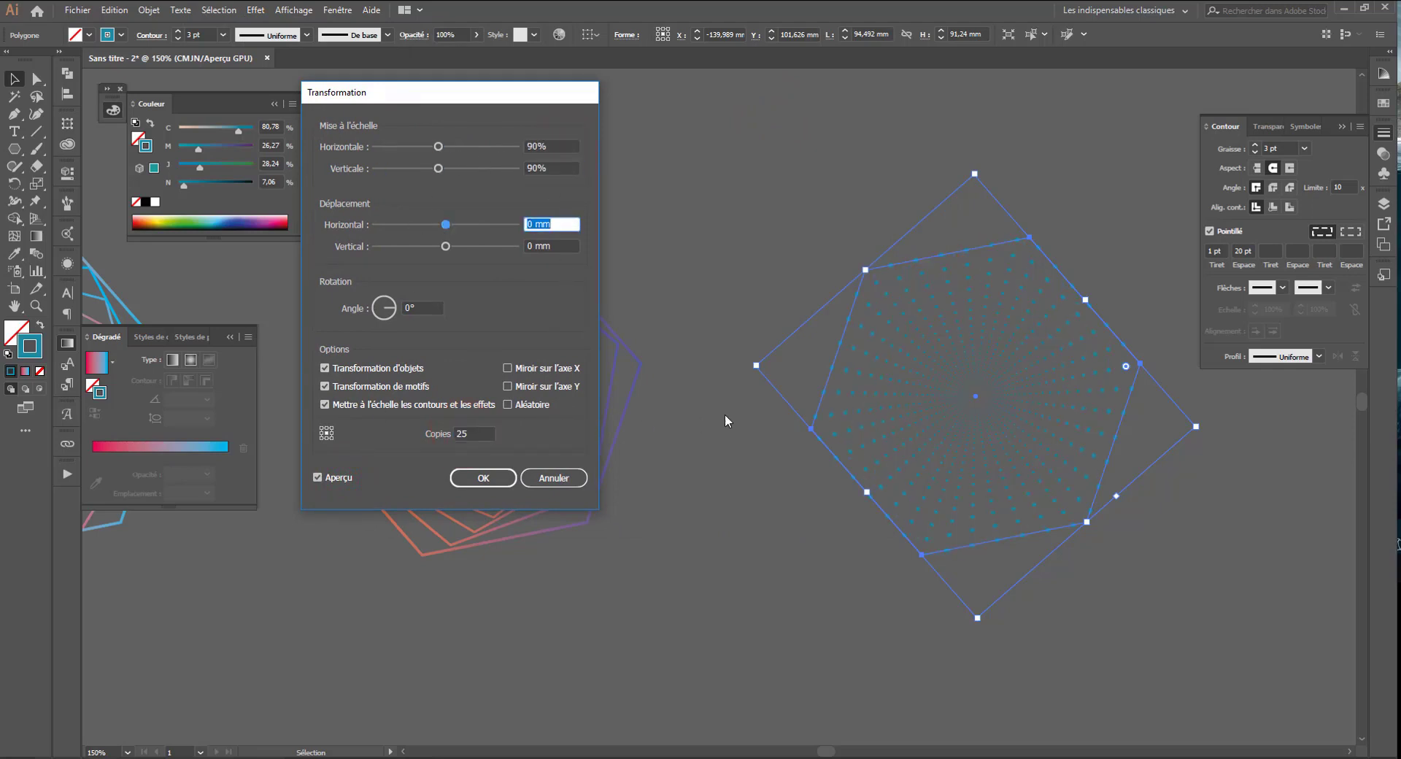
- Reduce both the horizontal and vertical scale of the dotted hexagon's copies to 80%
{"action": "double_click", "coordinate": [535, 145]}
{"action": "type", "text": "80"}
{"action": "key", "text": "Tab"}
{"action": "type", "text": "80"}
{"action": "key", "text": "Tab"}
- Try a horizontal move of about 1.76 mm with a rotation of -8°, and reset the move to 0 mm
{"action": "left_click_drag", "start_coordinate": [444, 228], "coordinate": [448, 225]}
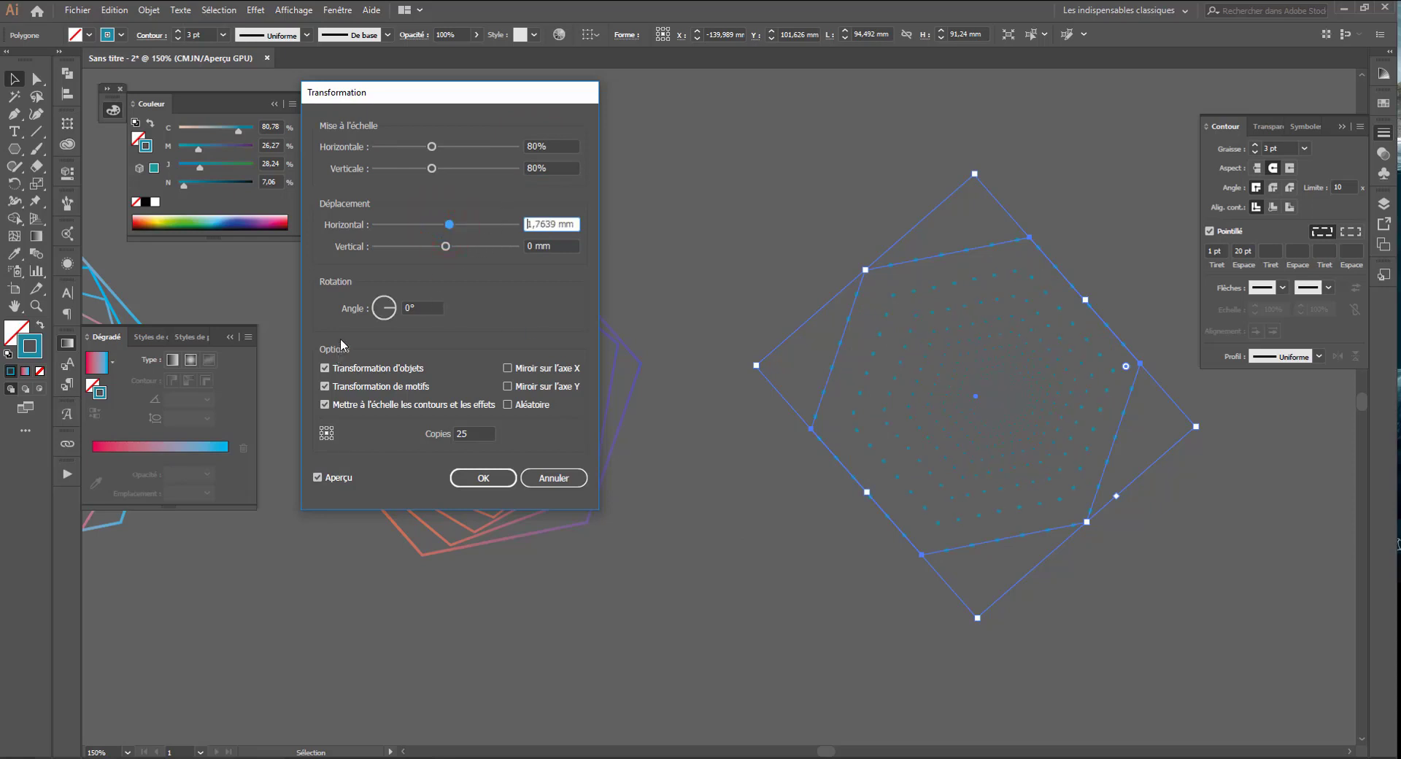
{"action": "left_click", "coordinate": [410, 308]}
{"action": "key", "text": "Up"}
{"action": "key", "text": "shift+Up"}
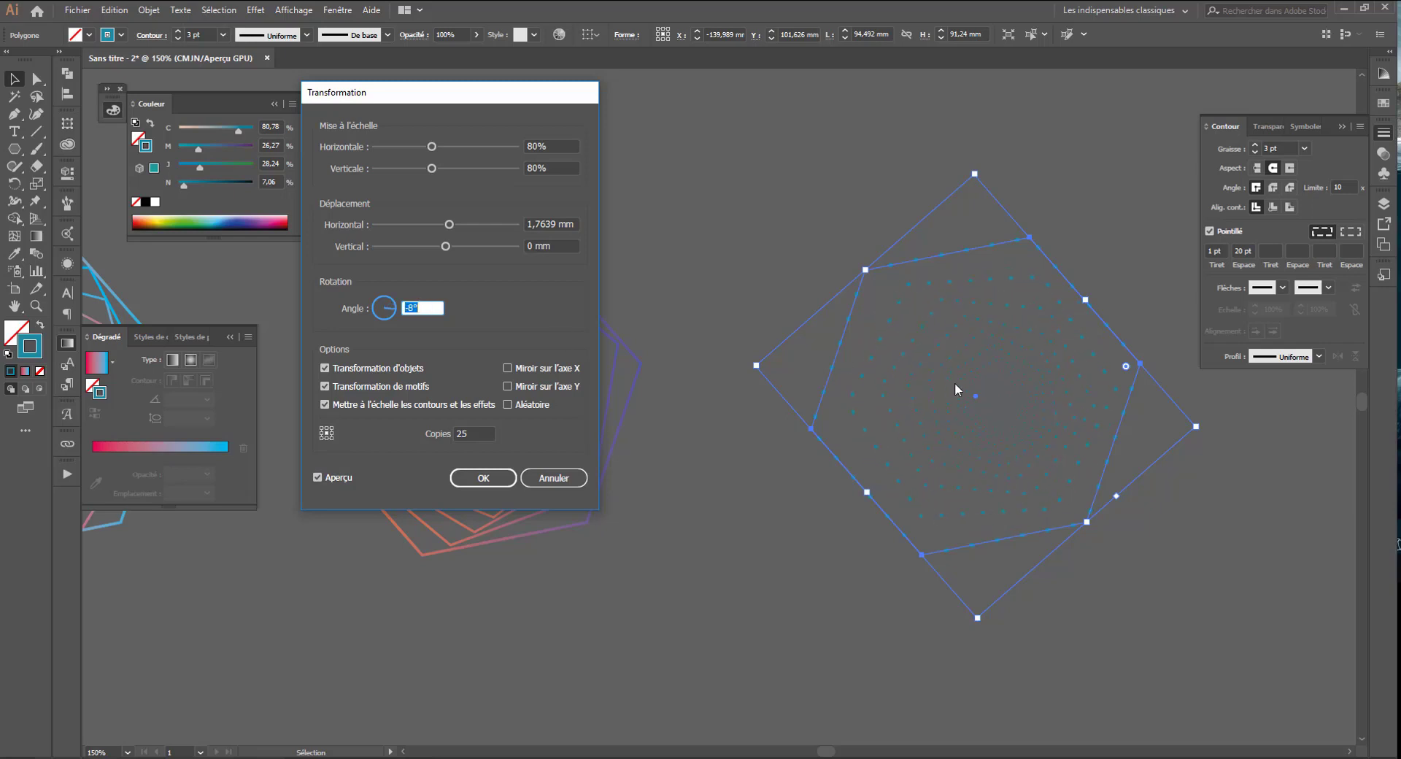
{"action": "type", "text": "0"}
{"action": "key", "text": "Tab"}
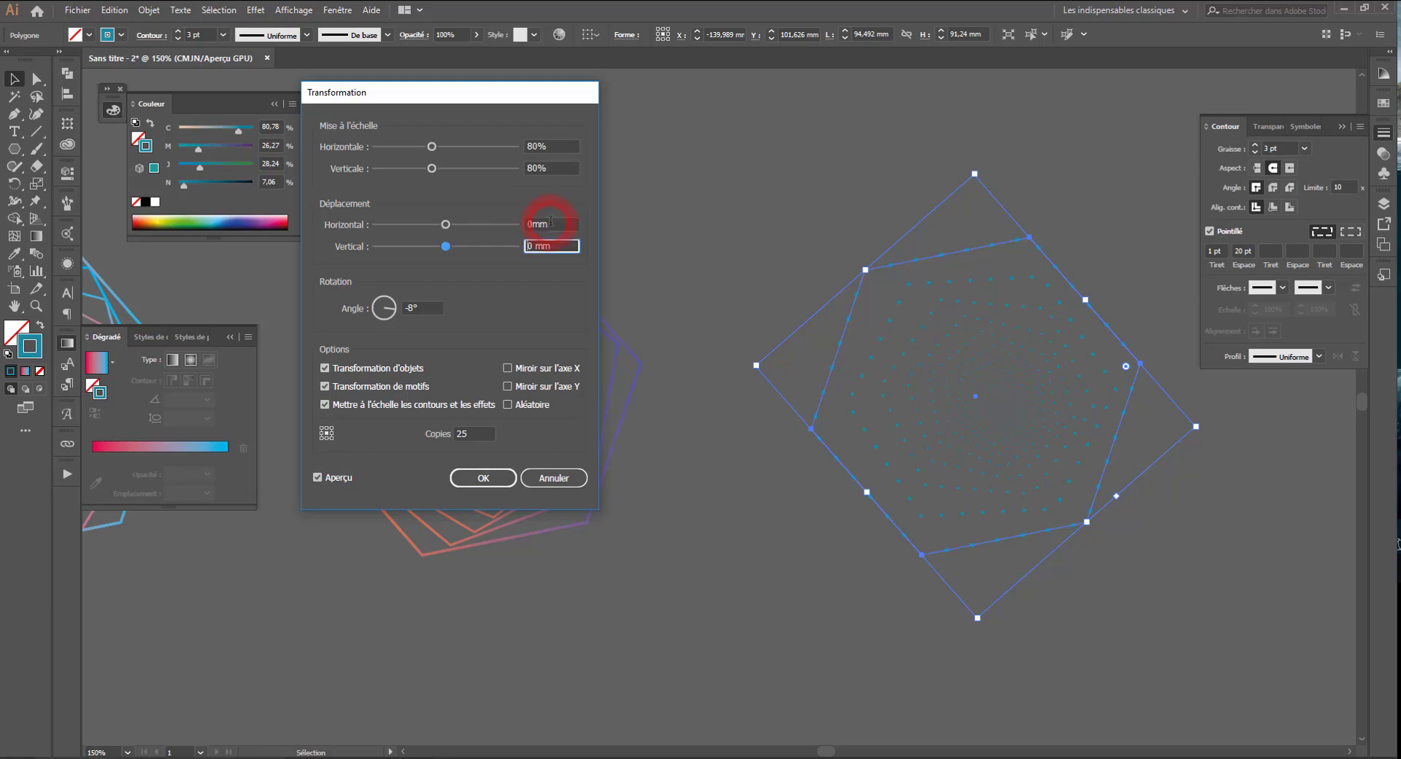
- Raise the rotation angle of the dotted hexagon's copies to 63°
{"action": "left_click", "coordinate": [435, 307]}
{"action": "key", "text": "shift+Up"}
{"action": "key", "text": "shift+Up"}
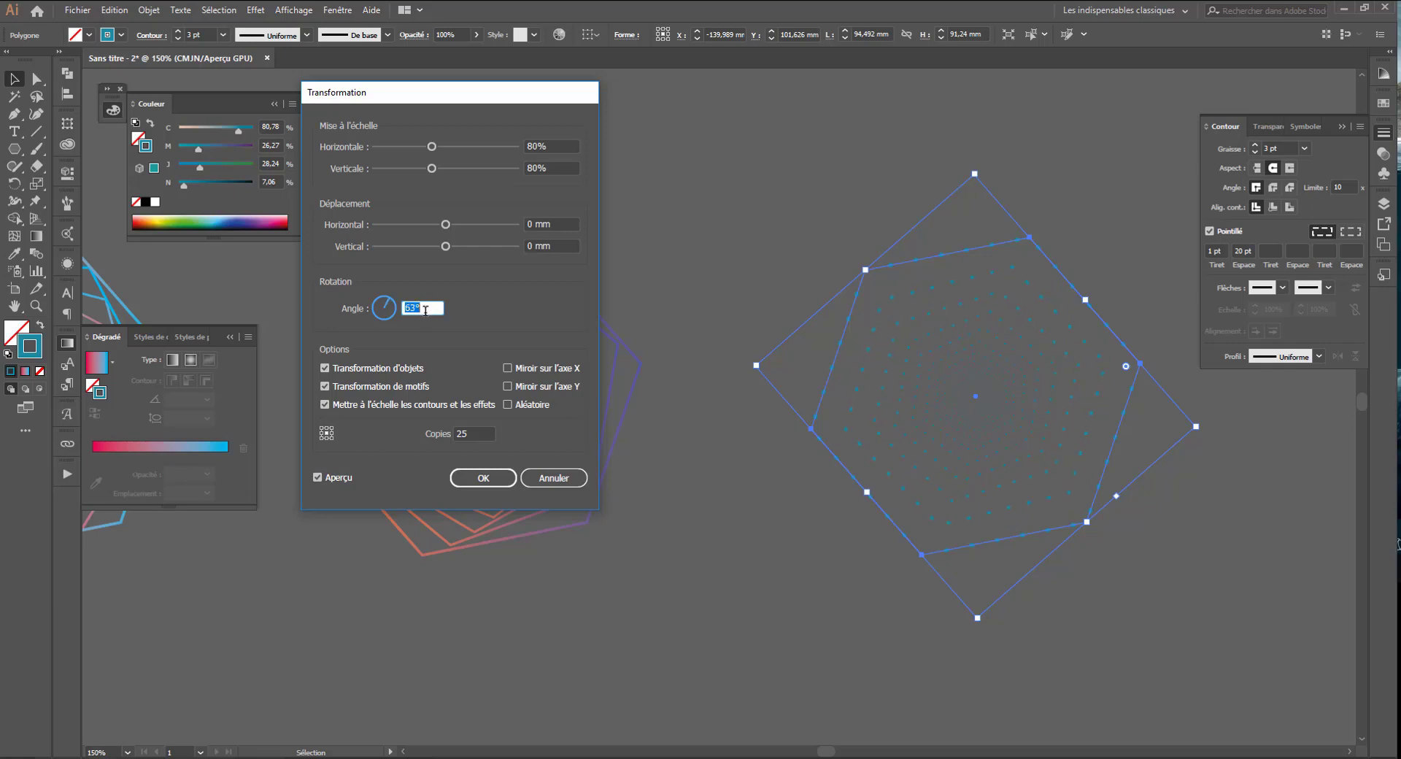
- Set the horizontal and vertical scale of the dotted hexagon's copies back to 90%
{"action": "double_click", "coordinate": [546, 145]}
{"action": "type", "text": "90"}
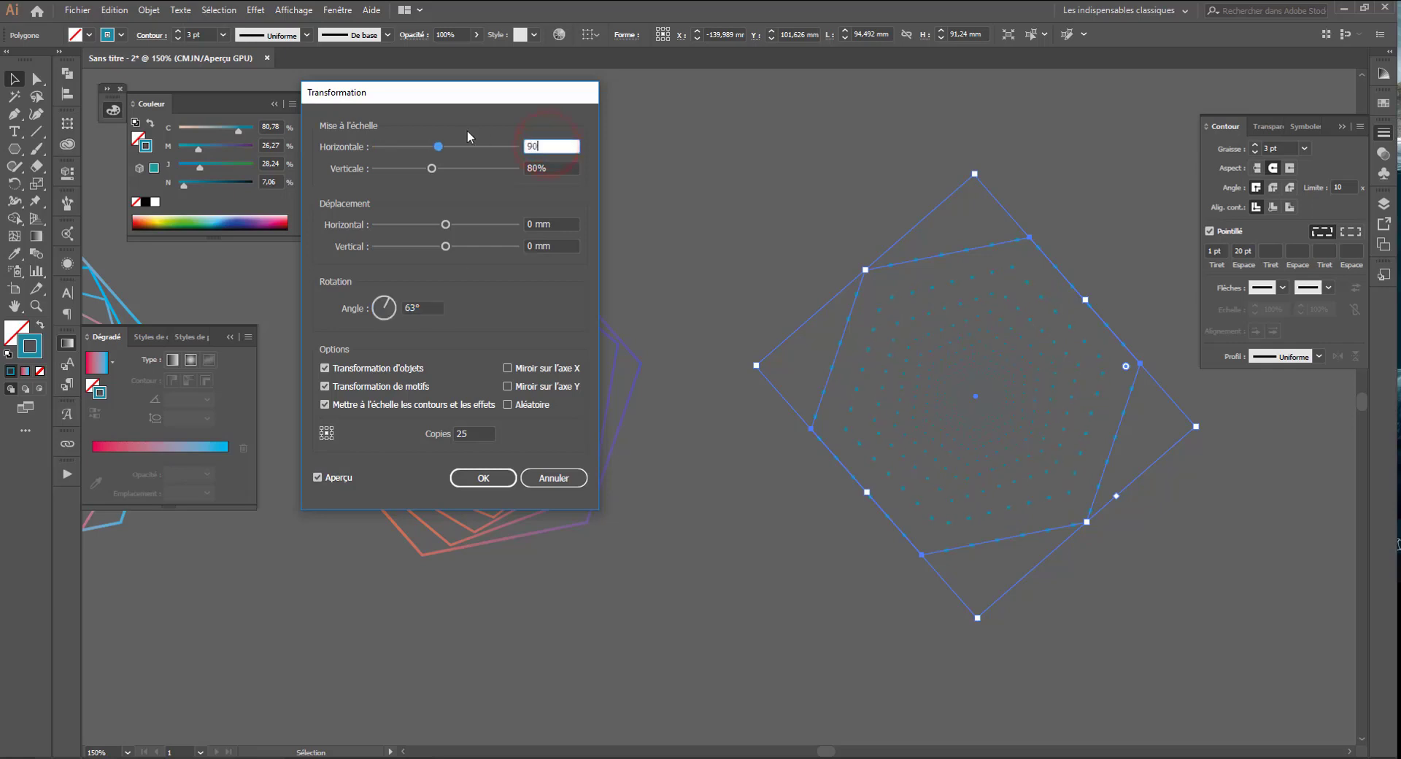
{"action": "key", "text": "Tab"}
{"action": "key", "text": "Tab"}
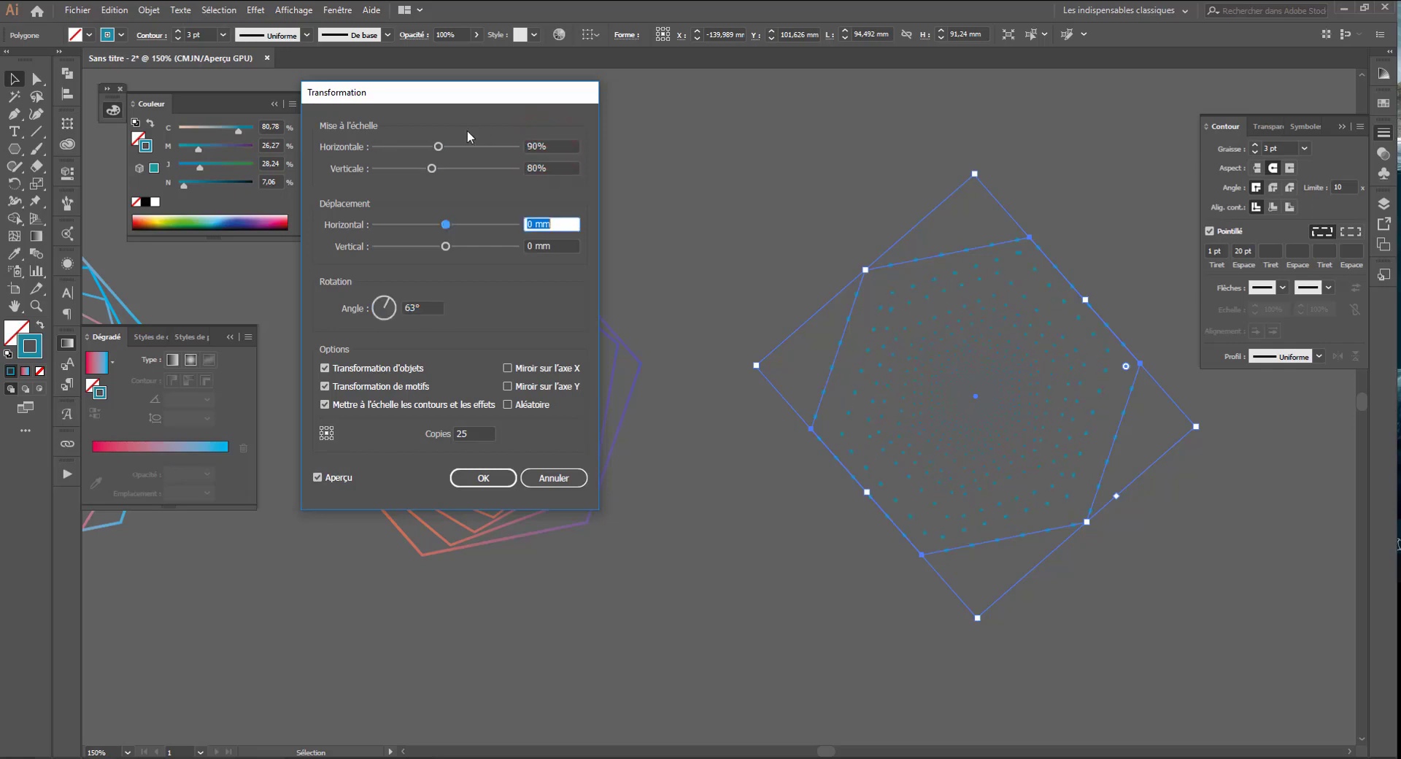
{"action": "left_click", "coordinate": [557, 168]}
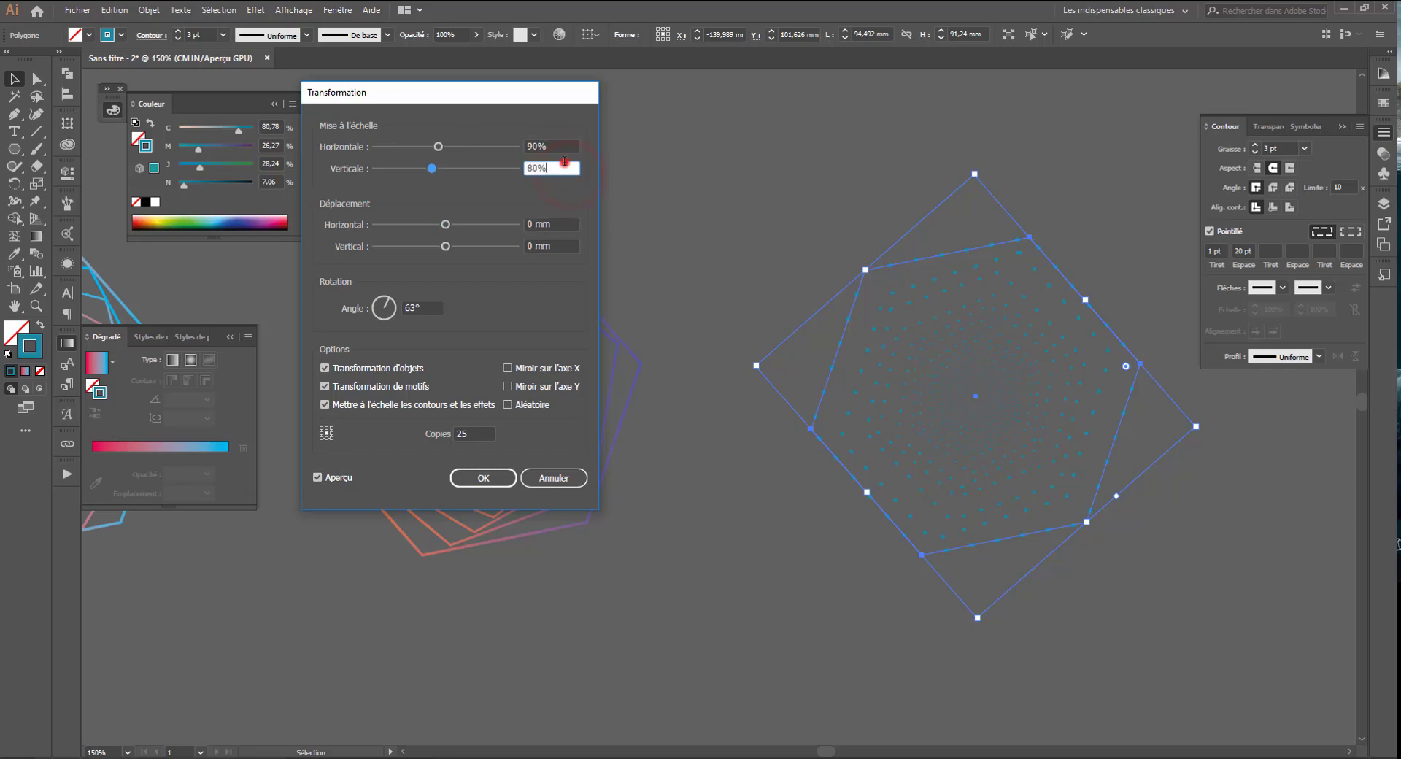
{"action": "left_click", "coordinate": [565, 167]}
{"action": "type", "text": "90"}
{"action": "key", "text": "Tab"}
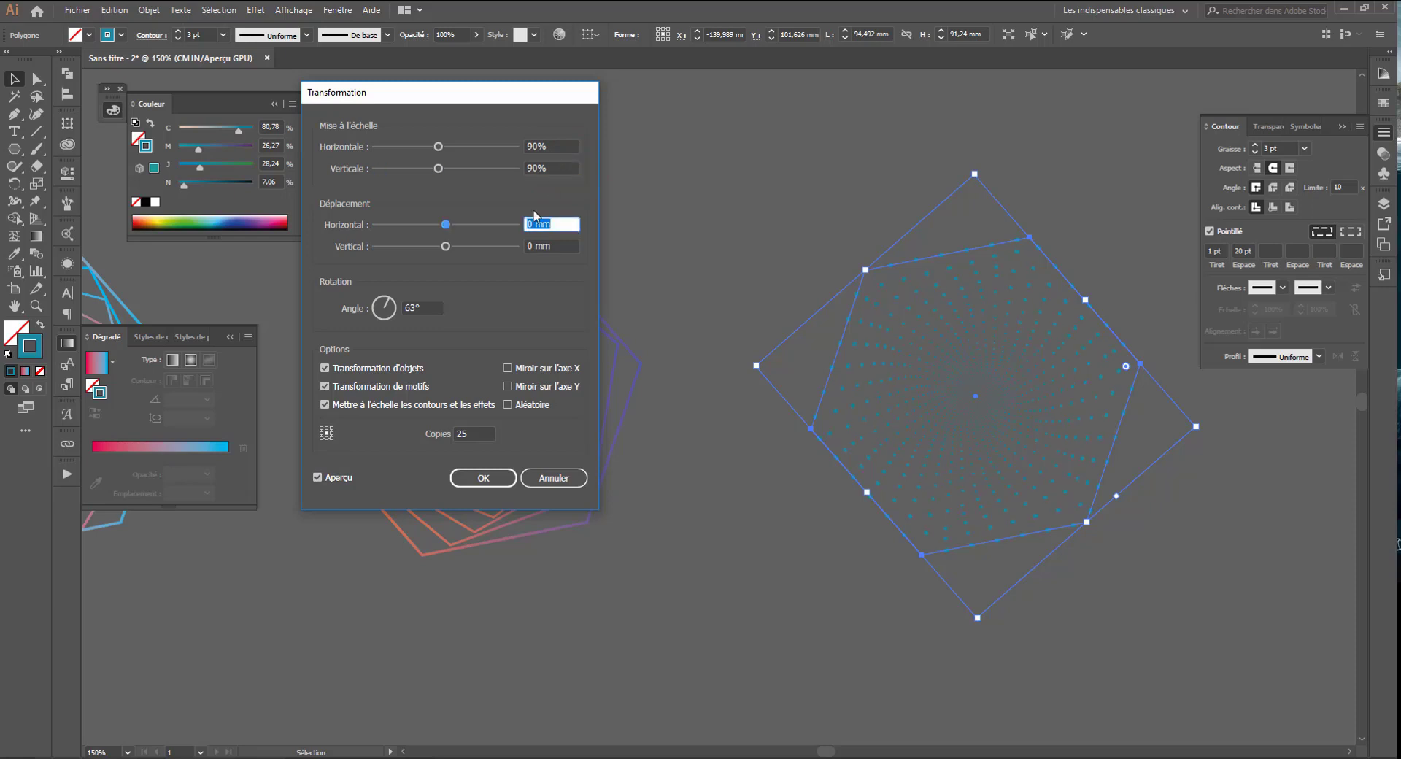
- Adjust the Transform effect's rotation angle, settling on 16° with the horizontal move kept at 0 mm
{"action": "left_click", "coordinate": [422, 309]}
{"action": "scroll", "coordinate": [421, 307], "scroll_direction": "down", "scroll_amount": 17}
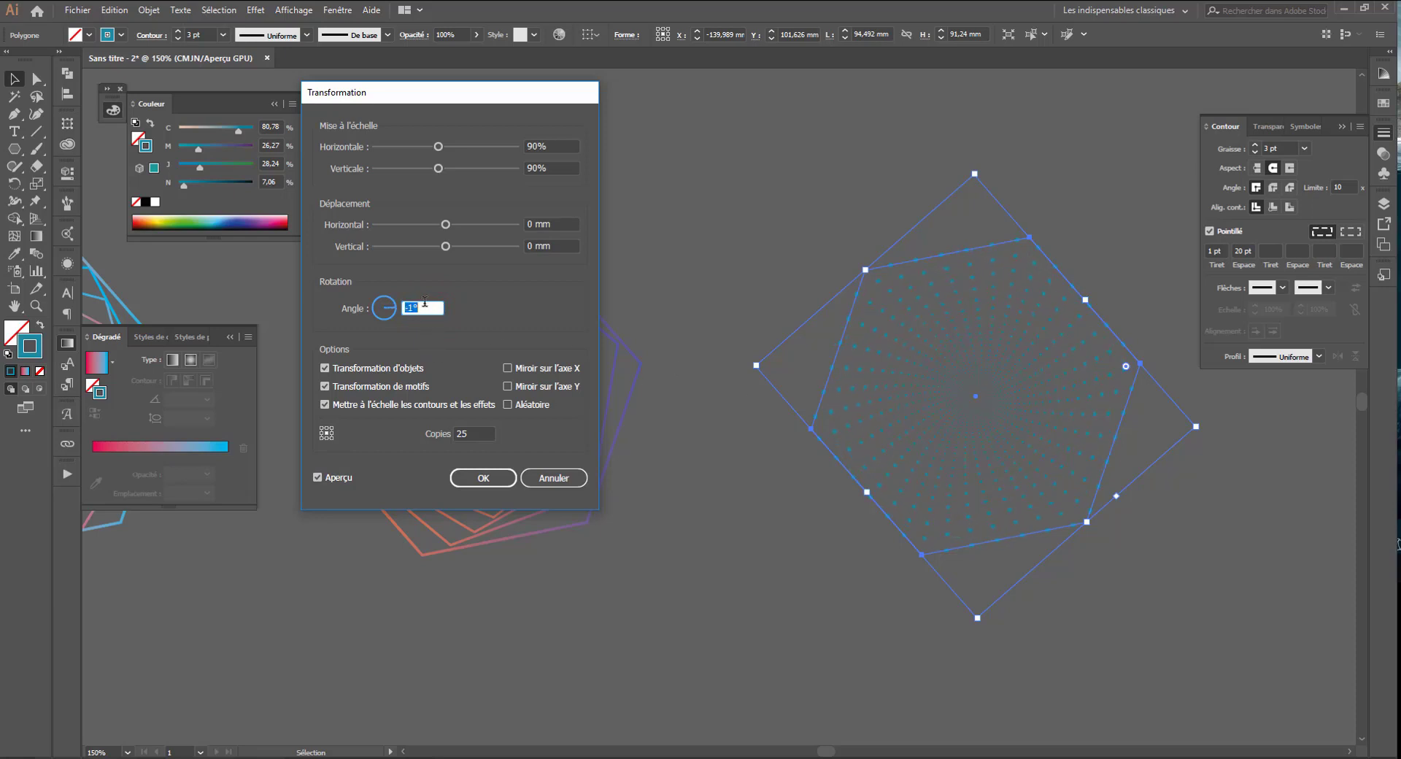
{"action": "left_click", "coordinate": [552, 225]}
{"action": "scroll", "coordinate": [555, 223], "scroll_direction": "up", "scroll_amount": 4}
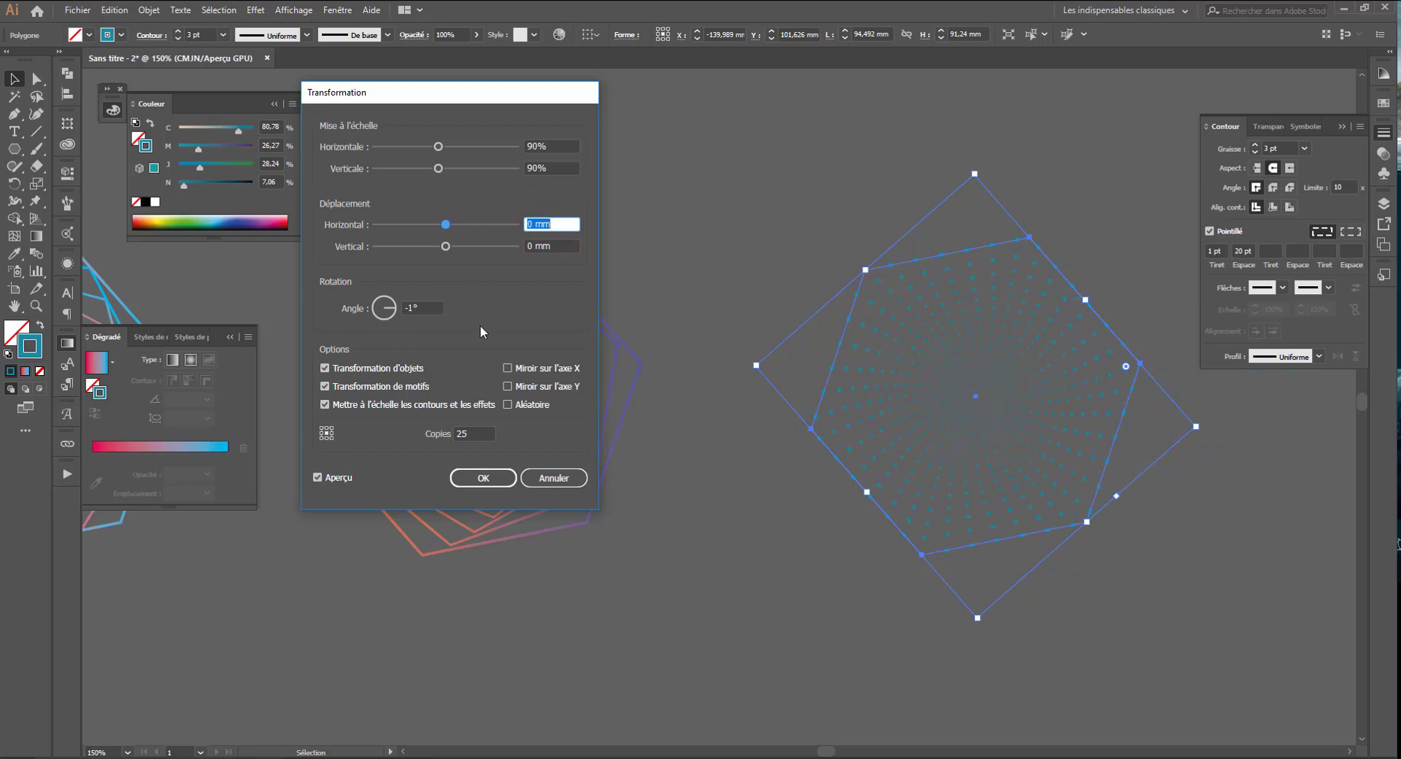
{"action": "left_click", "coordinate": [412, 308]}
{"action": "scroll", "coordinate": [411, 309], "scroll_direction": "up", "scroll_amount": 5}
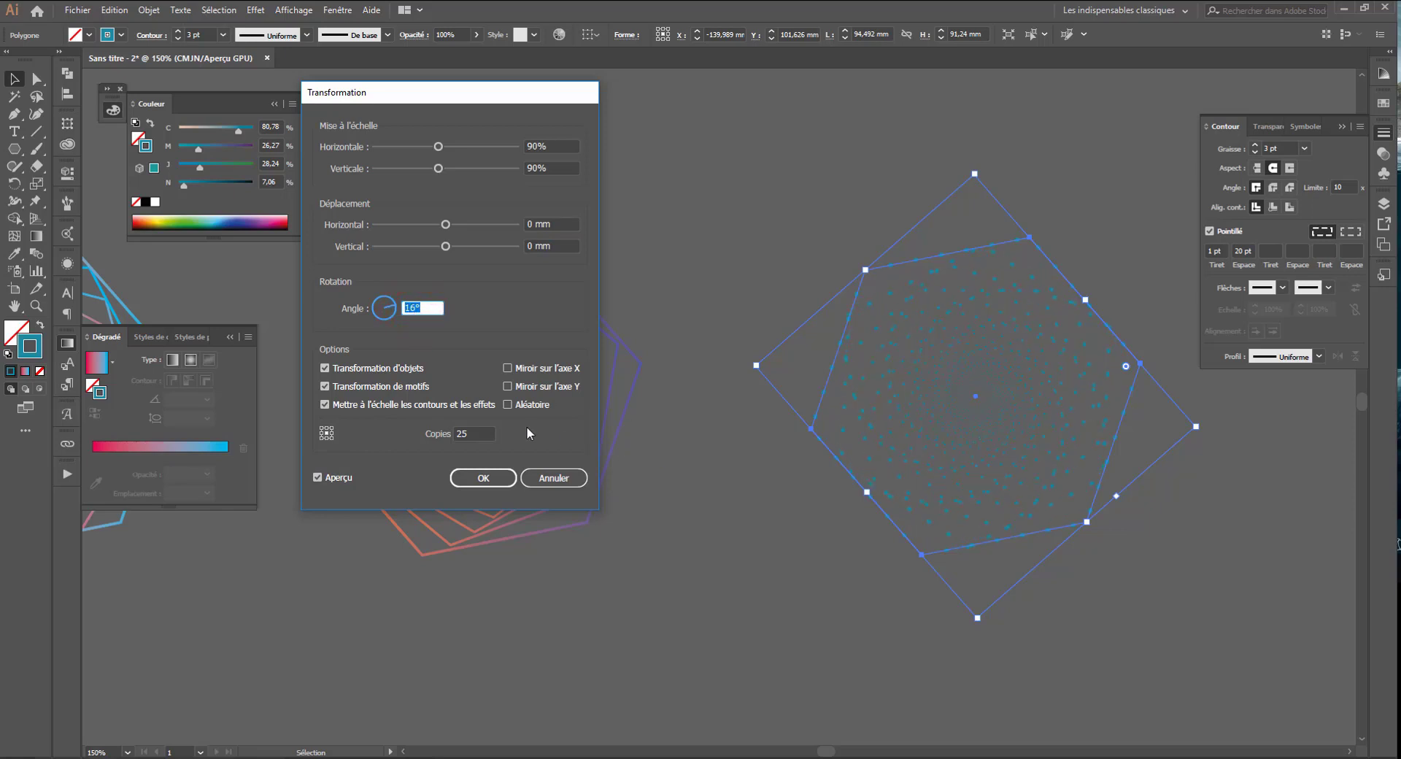
- Try 46 copies in the dotted hexagon's Transform effect
{"action": "left_click", "coordinate": [470, 434]}
{"action": "scroll", "coordinate": [472, 433], "scroll_direction": "up", "scroll_amount": 9}
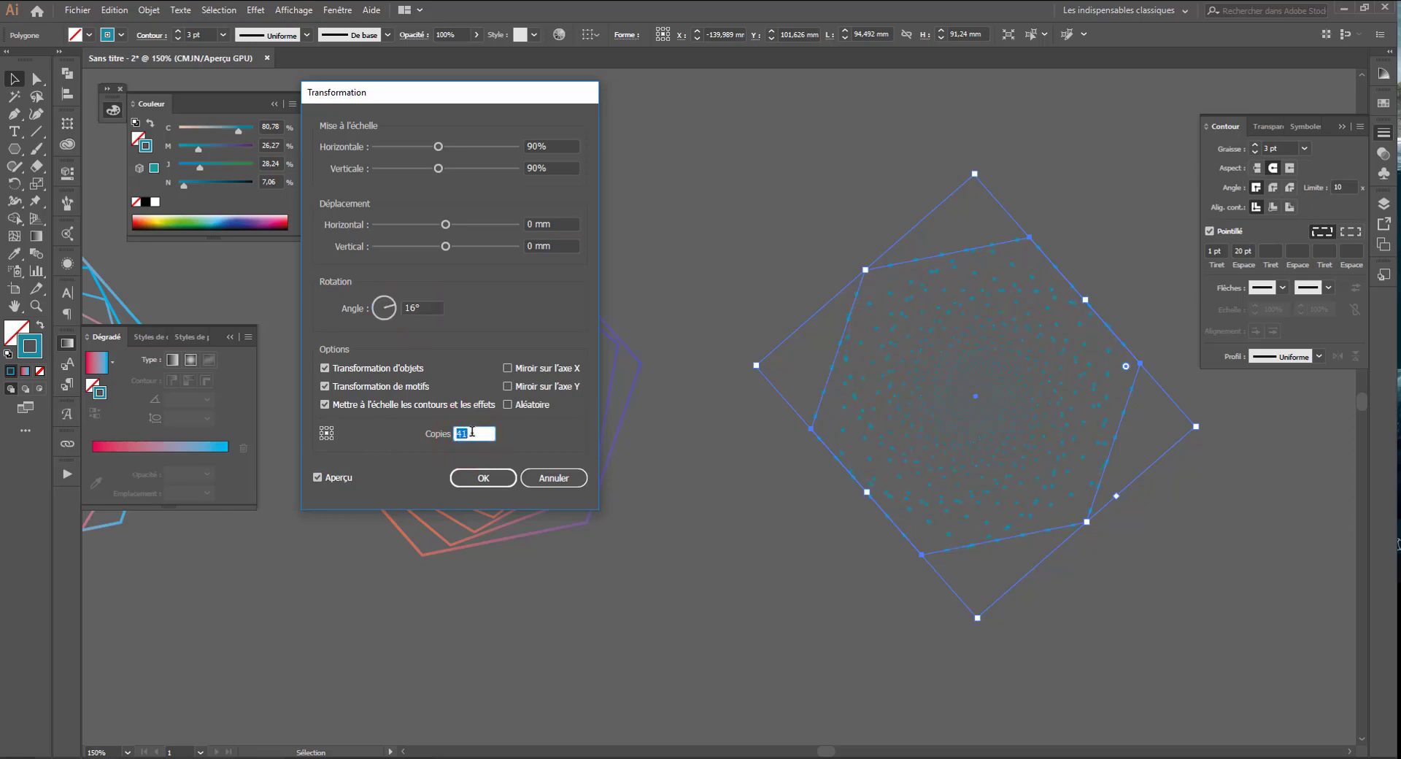
{"action": "scroll", "coordinate": [472, 432], "scroll_direction": "up", "scroll_amount": 5}
{"action": "left_click", "coordinate": [559, 223]}
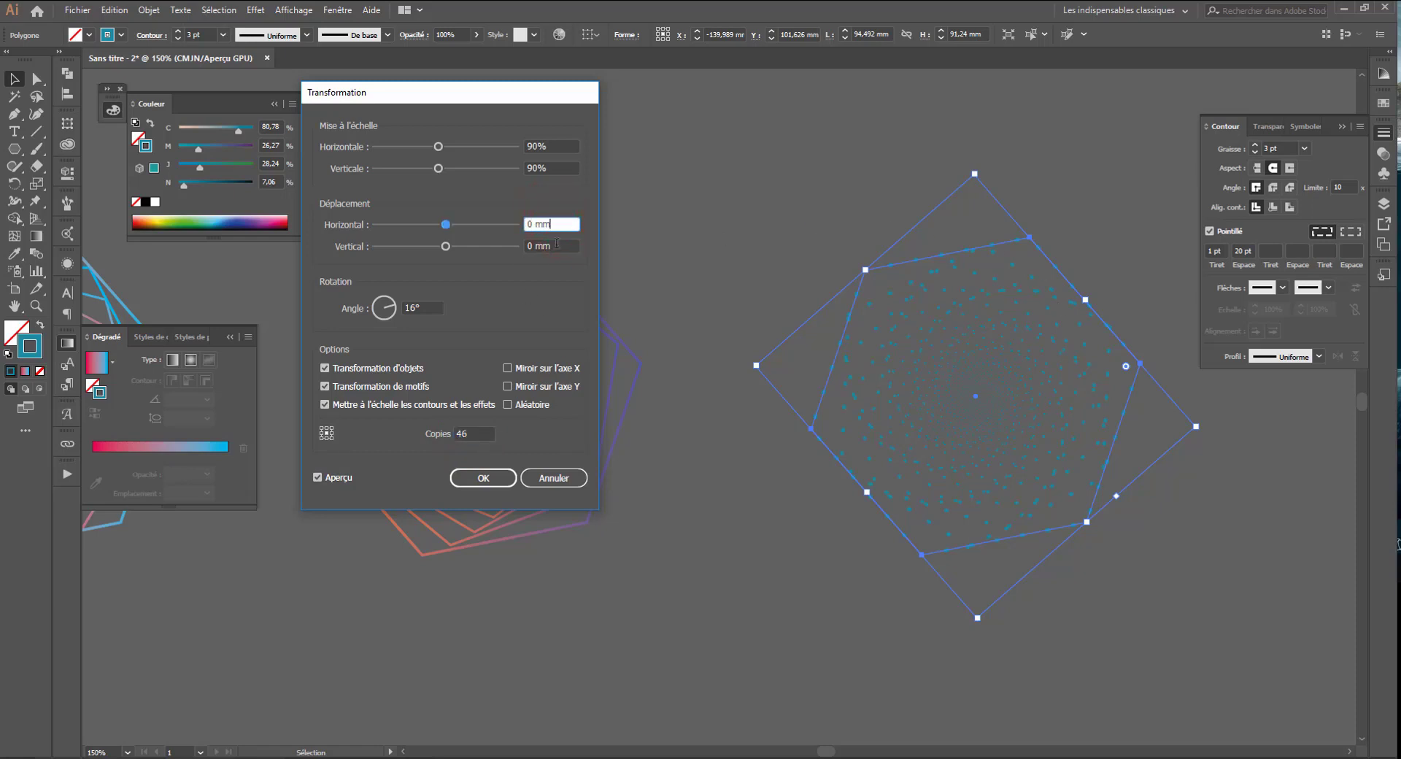
{"action": "left_click", "coordinate": [556, 245]}
- Reduce the number of copies to 2 and refresh the preview
{"action": "left_click", "coordinate": [474, 434]}
{"action": "scroll", "coordinate": [475, 430], "scroll_direction": "down", "scroll_amount": 6}
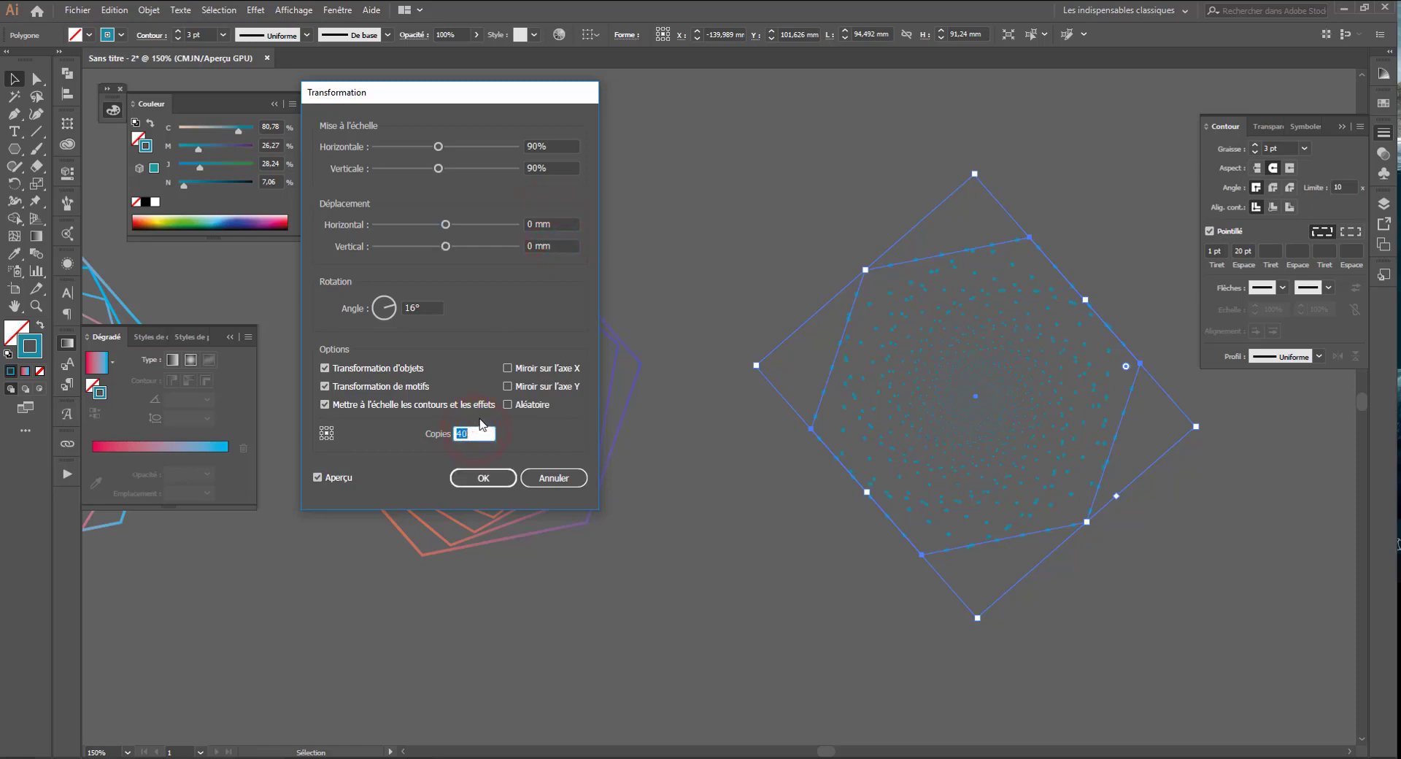
{"action": "type", "text": "2"}
{"action": "left_click", "coordinate": [566, 244]}
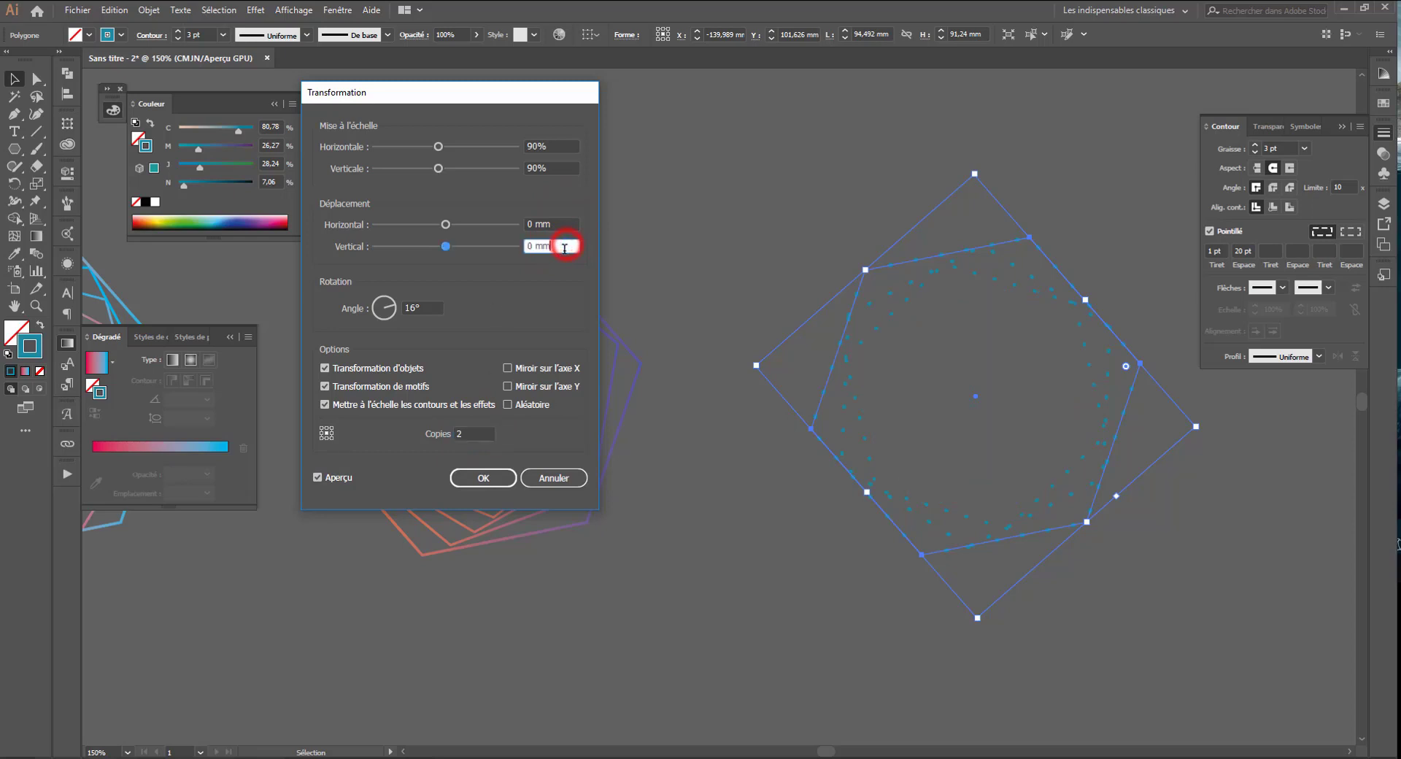
- Return the number of copies to 25 and refresh the preview
{"action": "left_click", "coordinate": [464, 431]}
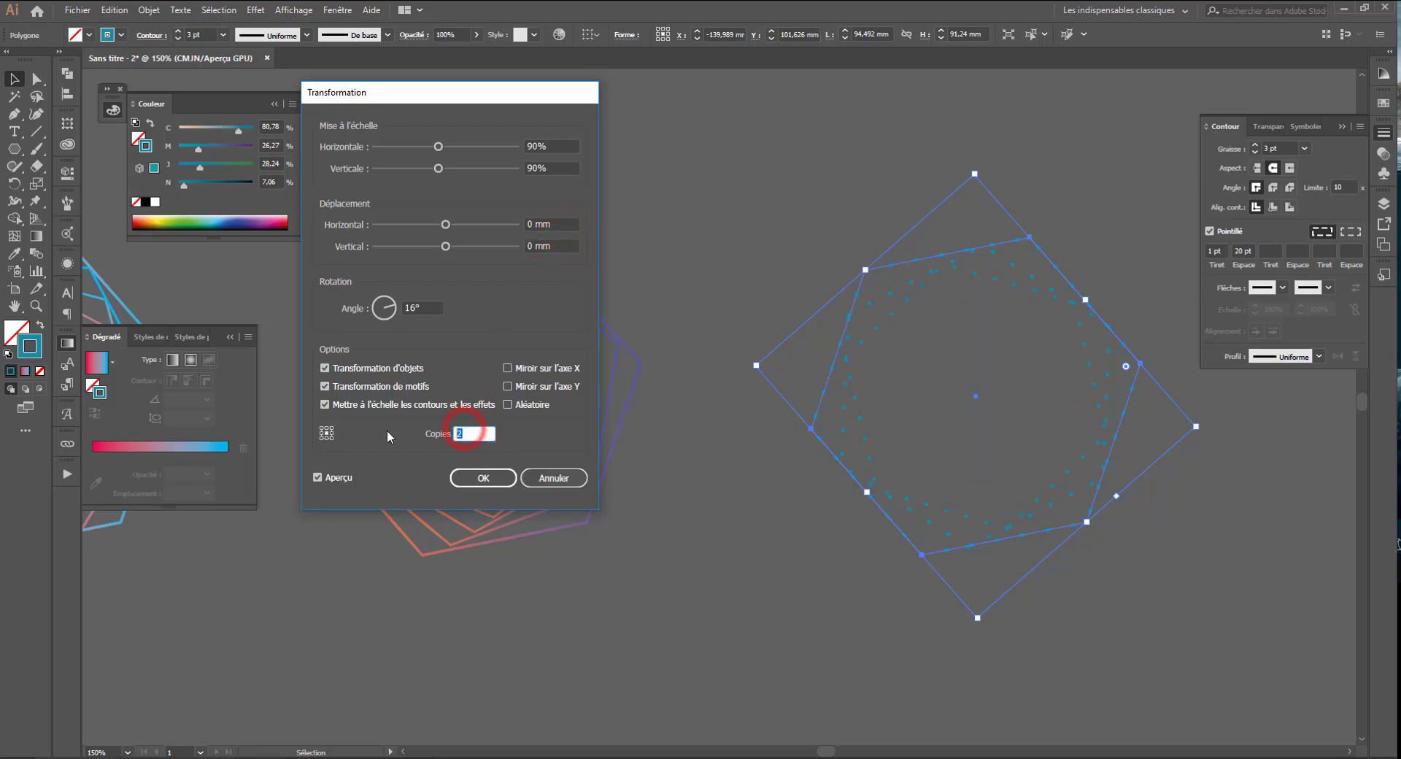
{"action": "type", "text": "25"}
{"action": "left_click", "coordinate": [566, 245]}
- Set the number of copies to 80 and apply the Transform effect to the dotted hexagon
{"action": "left_click", "coordinate": [476, 434]}
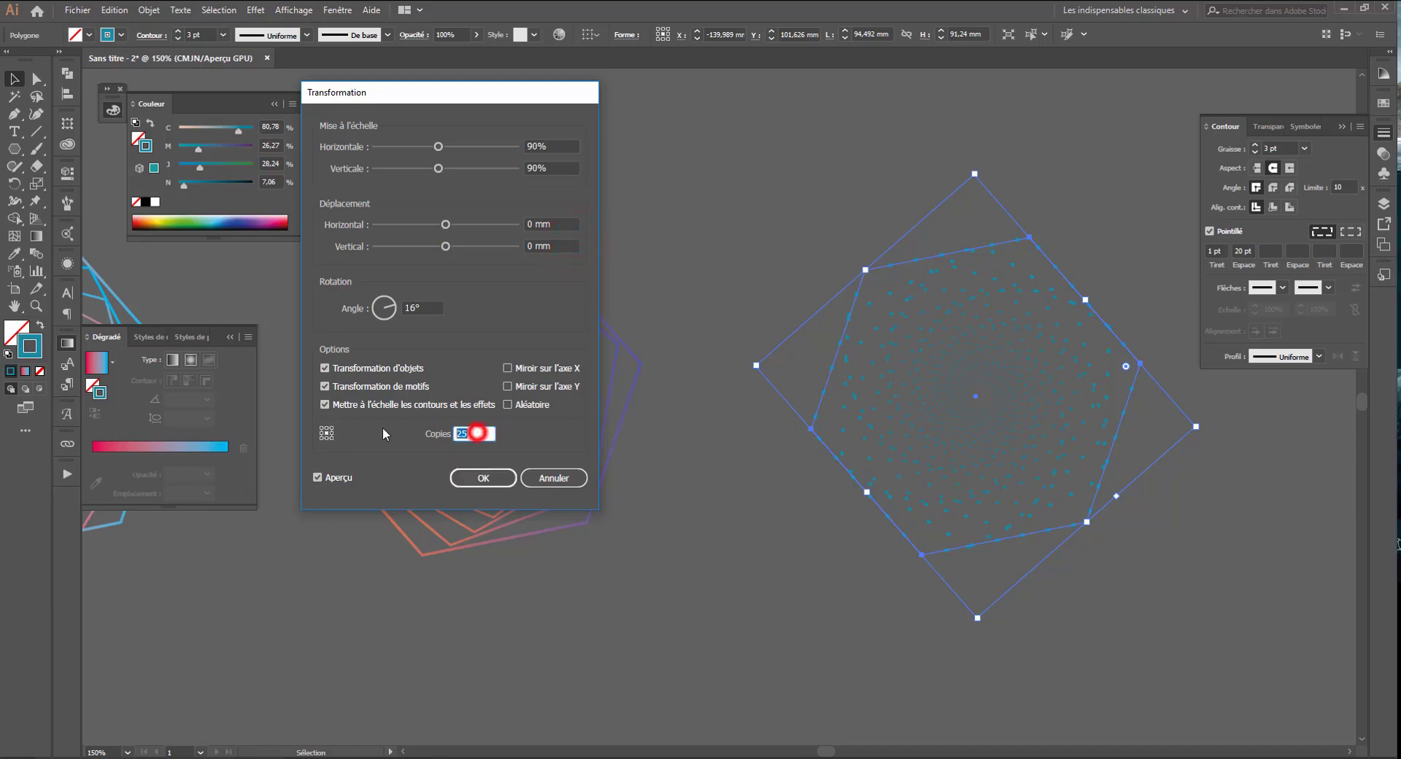
{"action": "type", "text": "80"}
{"action": "left_click", "coordinate": [552, 241]}
{"action": "left_click", "coordinate": [573, 246]}
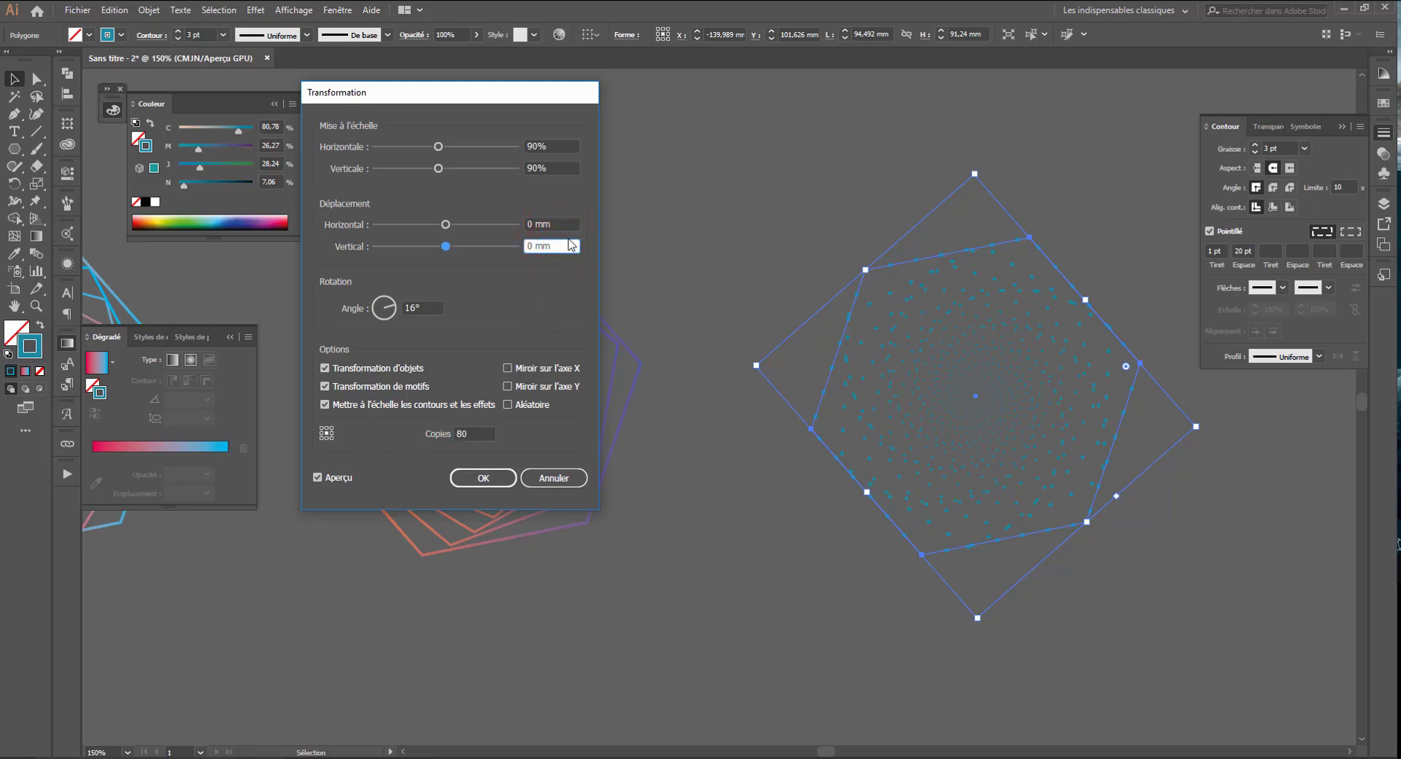
{"action": "scroll", "coordinate": [553, 245], "scroll_direction": "up", "scroll_amount": 15}
{"action": "scroll", "coordinate": [553, 245], "scroll_direction": "up", "scroll_amount": 3}
{"action": "key", "text": "BackSpace"}
{"action": "left_click", "coordinate": [556, 223]}
{"action": "double_click", "coordinate": [473, 433]}
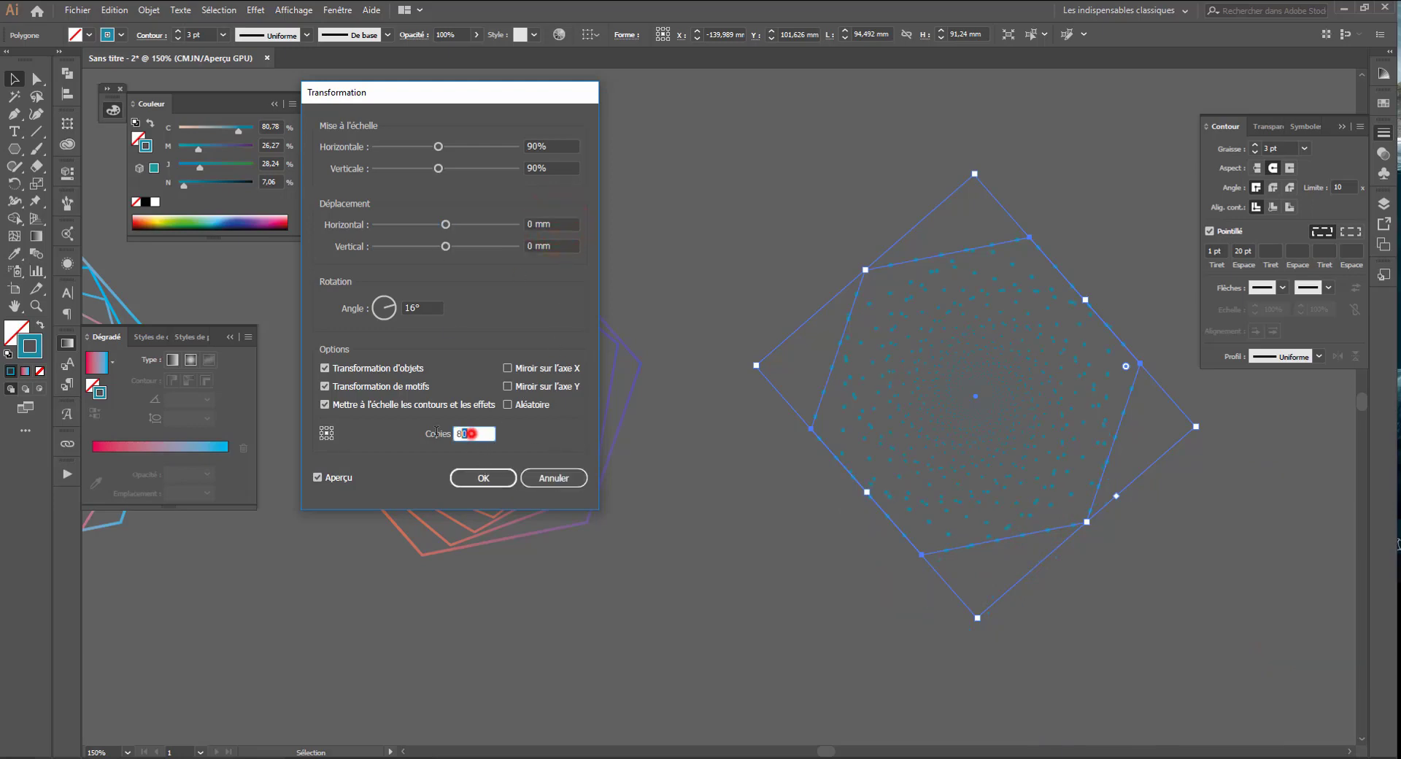
{"action": "left_click", "coordinate": [459, 474]}
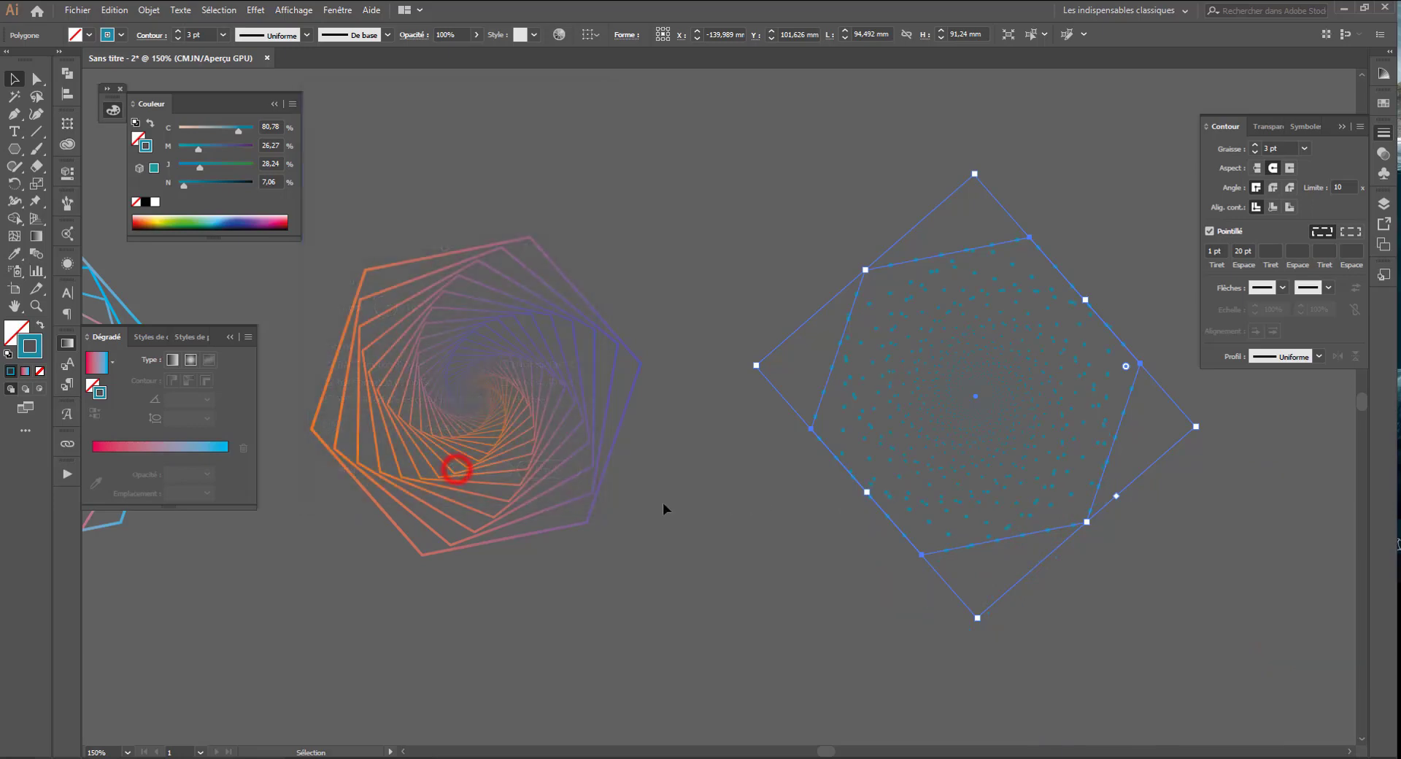
- Move the dotted hexagon and the orange-purple spiral leftward to bring the three designs closer together in a row, and deselect
{"action": "left_click_drag", "start_coordinate": [771, 574], "coordinate": [688, 571]}
{"action": "key", "text": "ctrl+minus"}
{"action": "key", "text": "ctrl+minus"}
{"action": "left_click", "coordinate": [712, 576]}
{"action": "left_click_drag", "start_coordinate": [977, 352], "coordinate": [387, 582]}
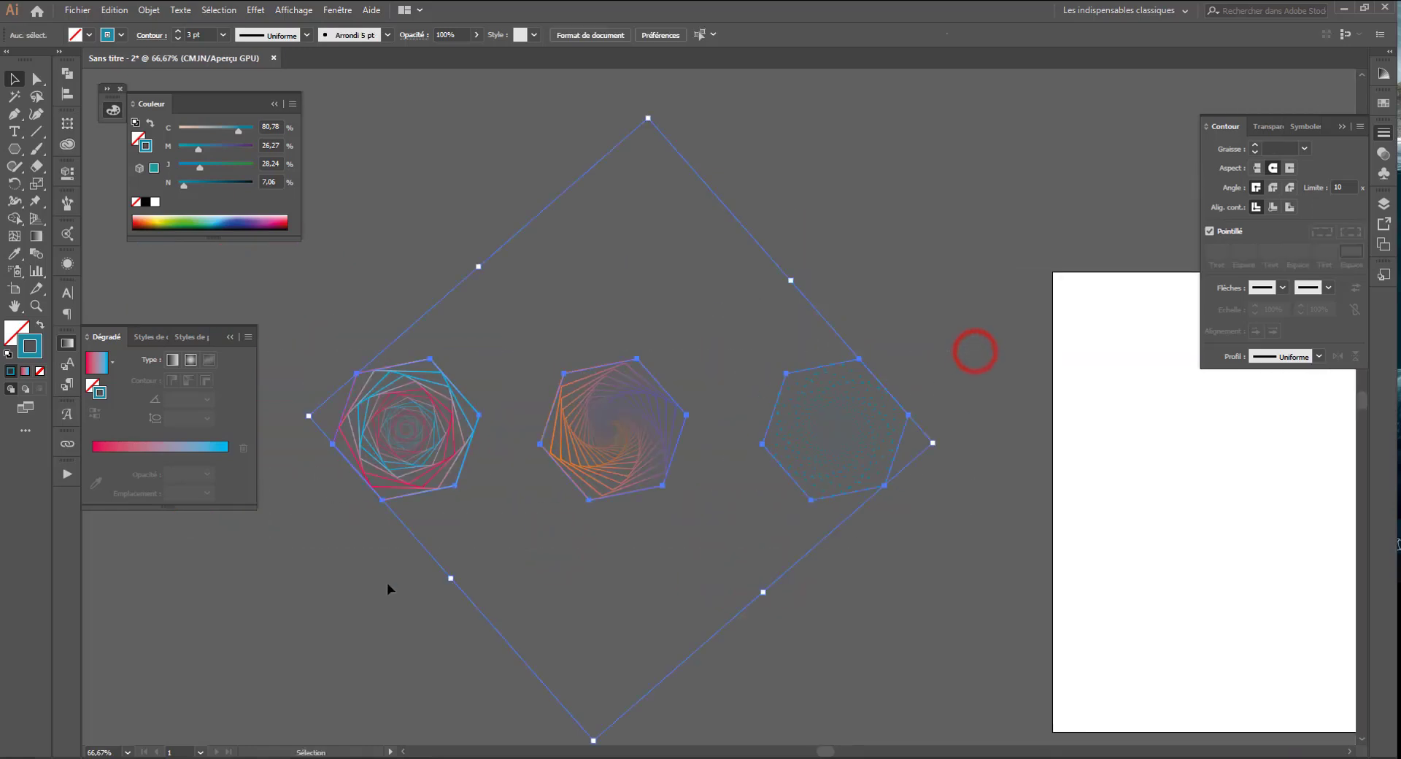
{"action": "left_click_drag", "start_coordinate": [483, 613], "coordinate": [513, 627]}
{"action": "left_click", "coordinate": [648, 597]}
{"action": "left_click_drag", "start_coordinate": [863, 464], "coordinate": [816, 465]}
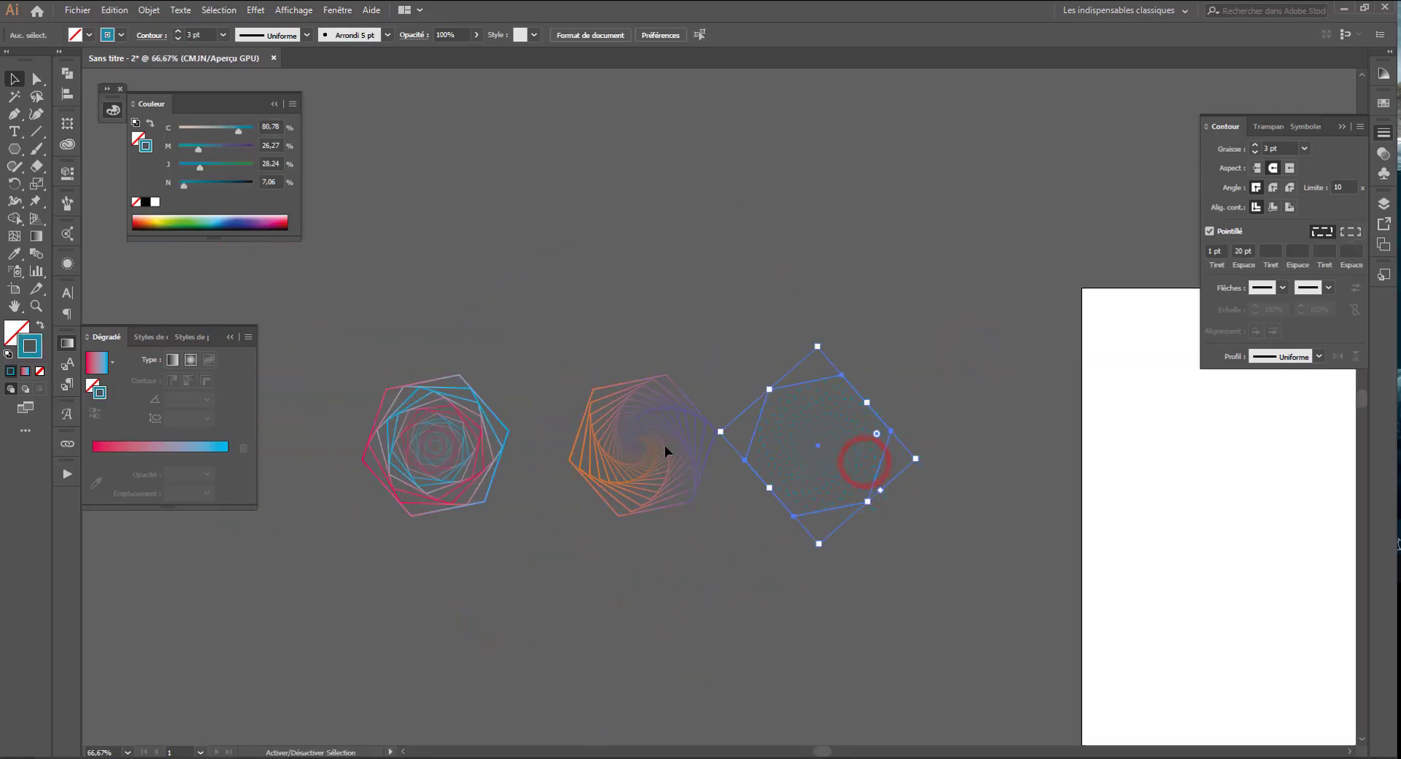
{"action": "left_click_drag", "start_coordinate": [634, 461], "coordinate": [611, 459]}
{"action": "left_click", "coordinate": [869, 332]}
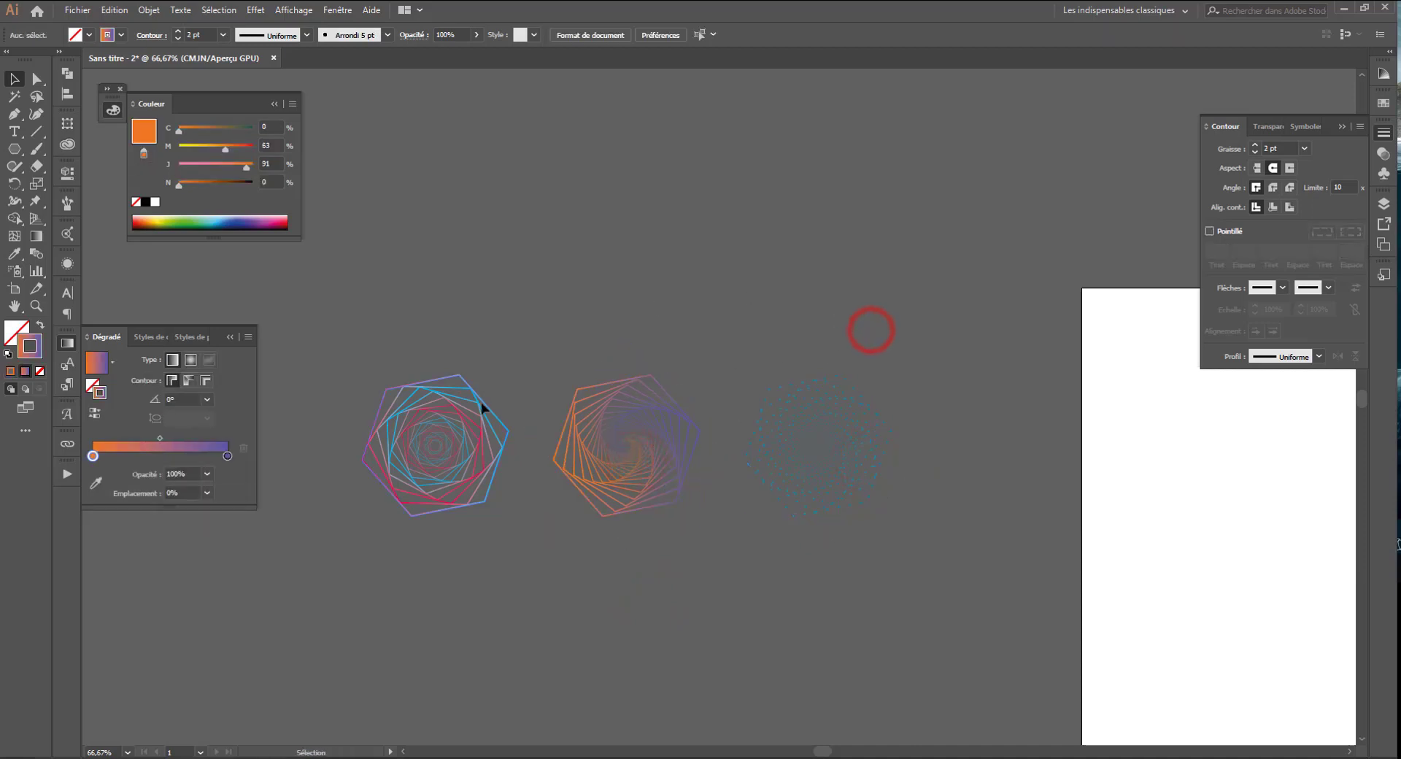
- Draw a triangle about 73 by 69 mm with the Polygon tool above the row of hexagon designs
{"action": "left_click", "coordinate": [14, 148]}
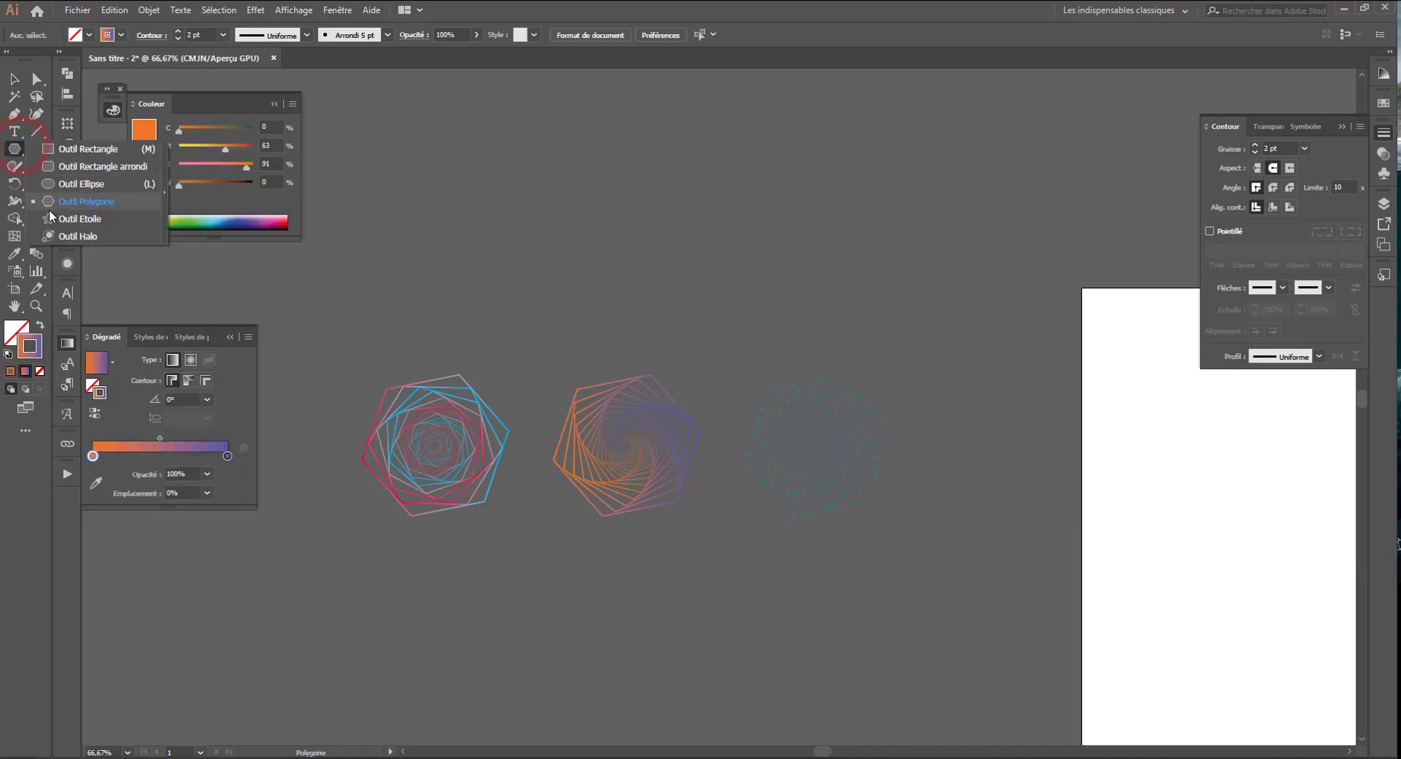
{"action": "left_click", "coordinate": [69, 205]}
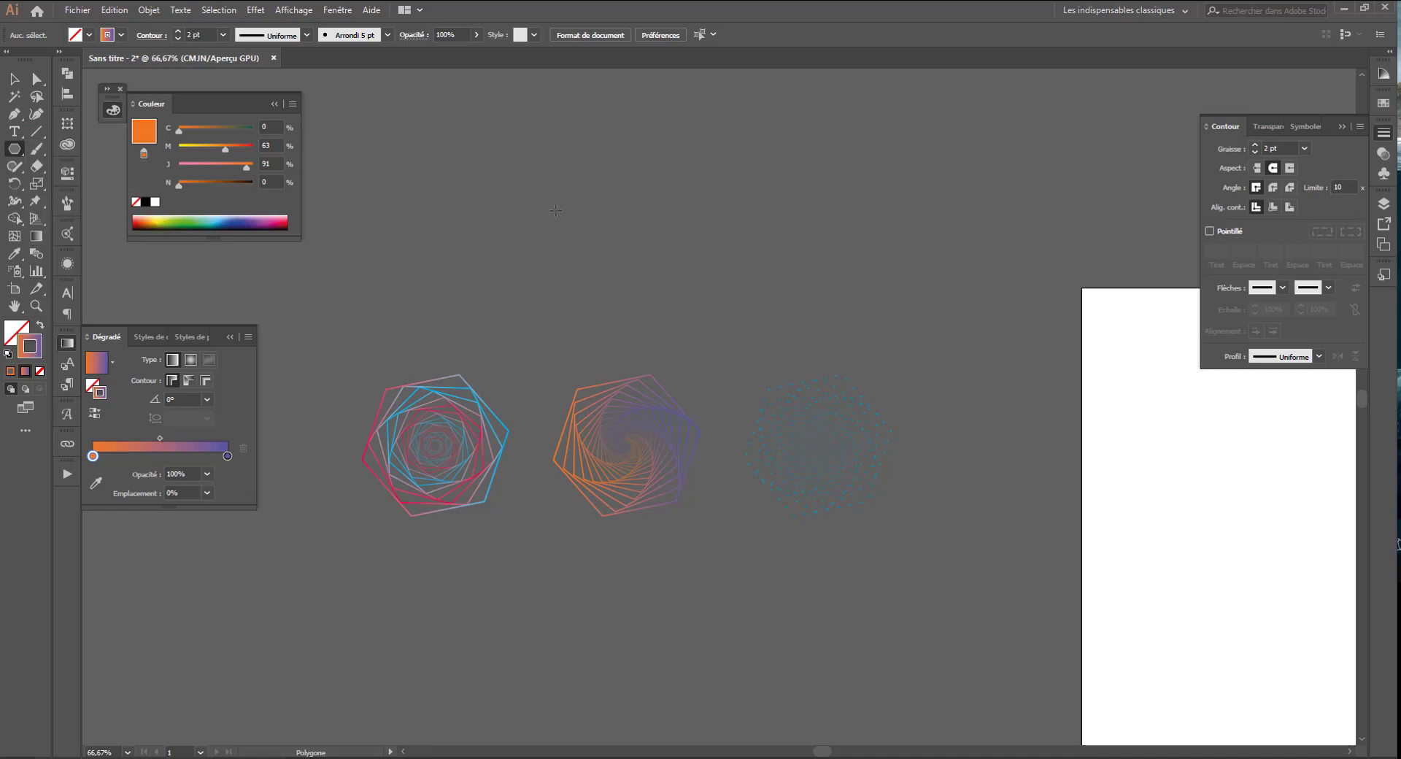
{"action": "left_click_drag", "start_coordinate": [552, 214], "coordinate": [494, 235]}
{"action": "key", "text": "Down"}
{"action": "key", "text": "Down"}
{"action": "key", "text": "Down"}
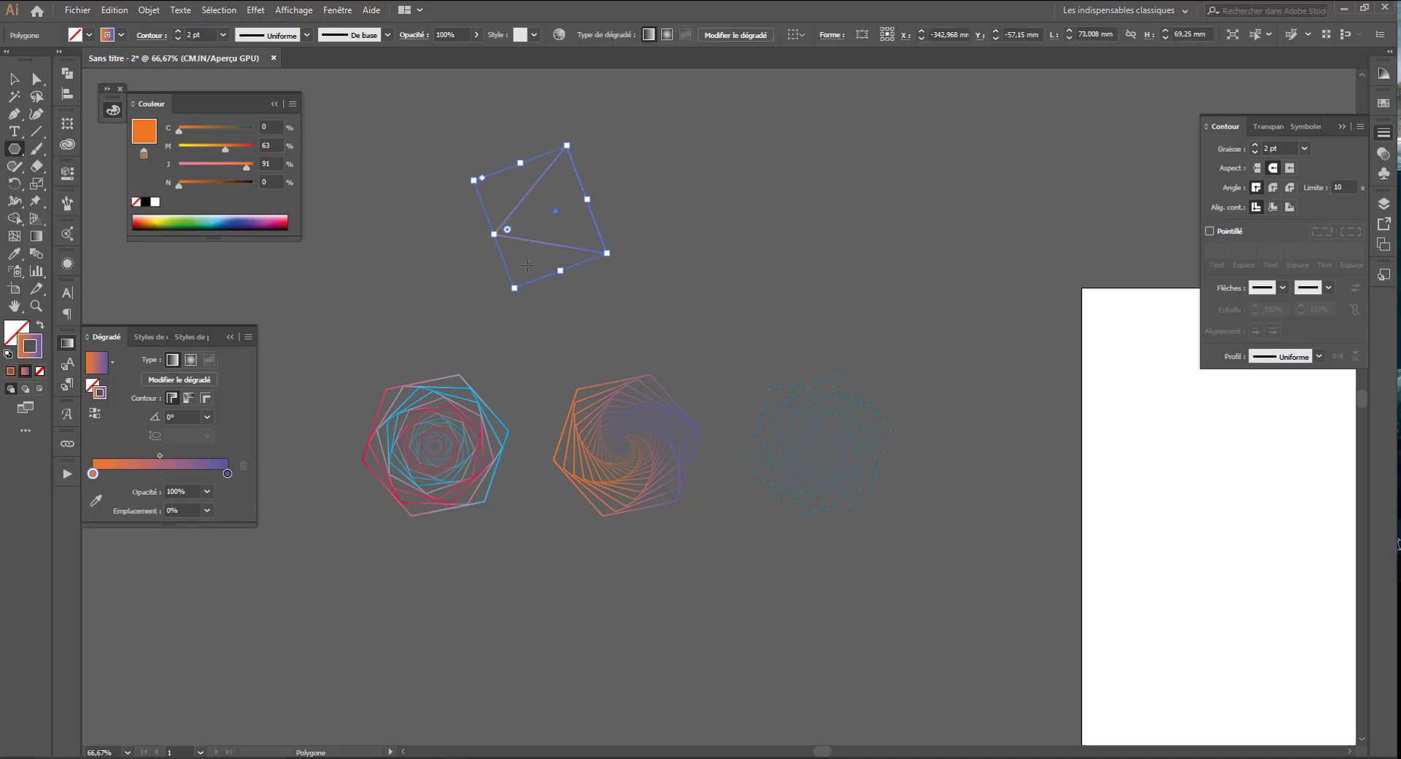
- Open the Transform effect for the triangle with preview on, setting 25 copies and 90% horizontal and vertical scaling
{"action": "left_click", "coordinate": [261, 11]}
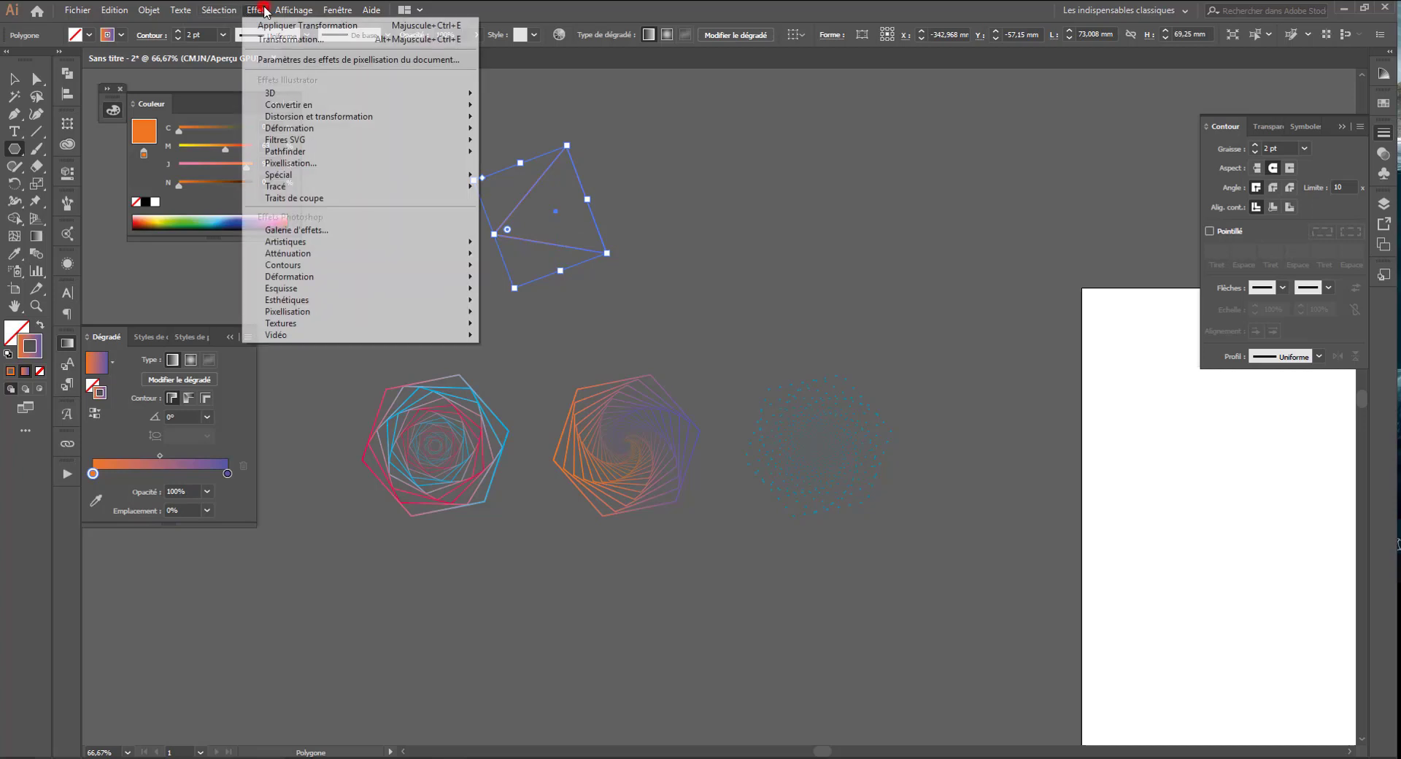
{"action": "mouse_move", "coordinate": [453, 117]}
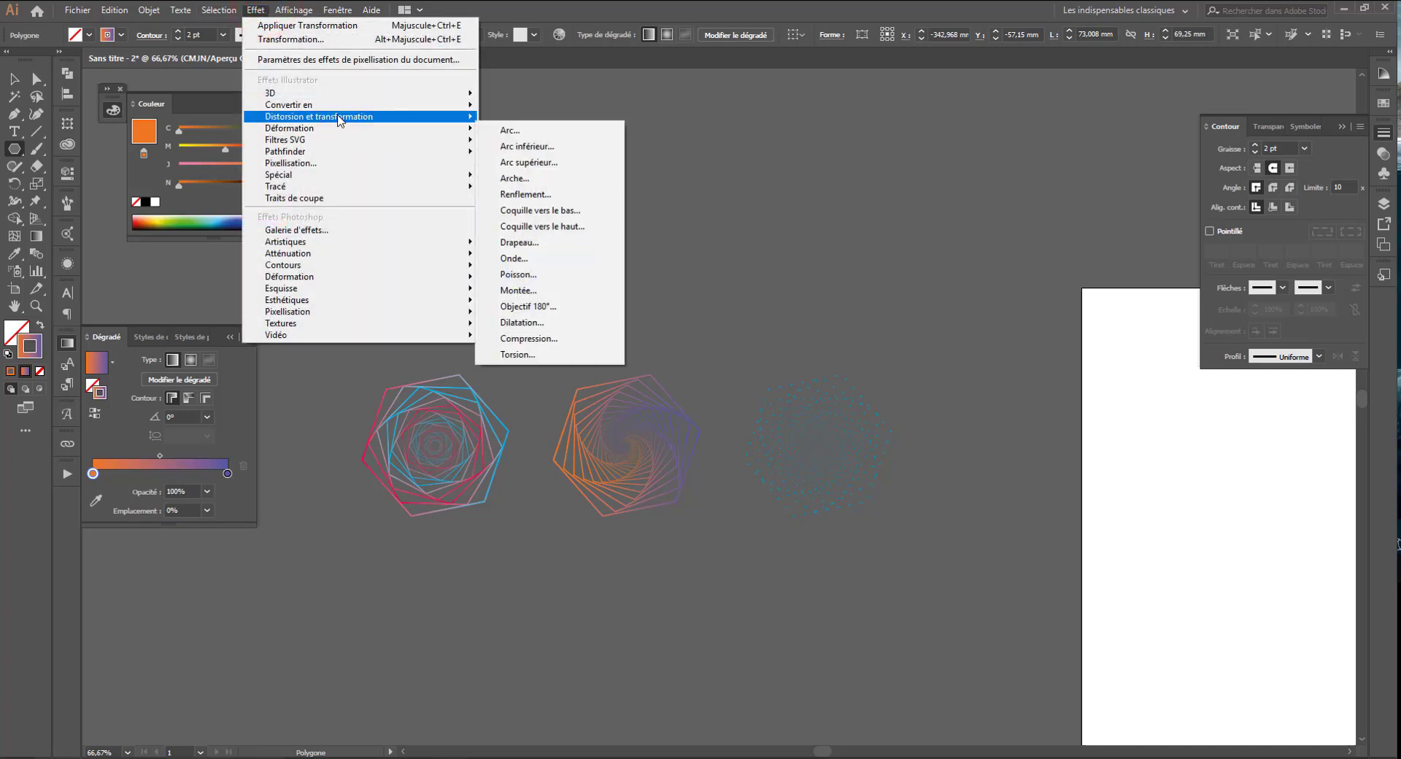
{"action": "left_click", "coordinate": [543, 198]}
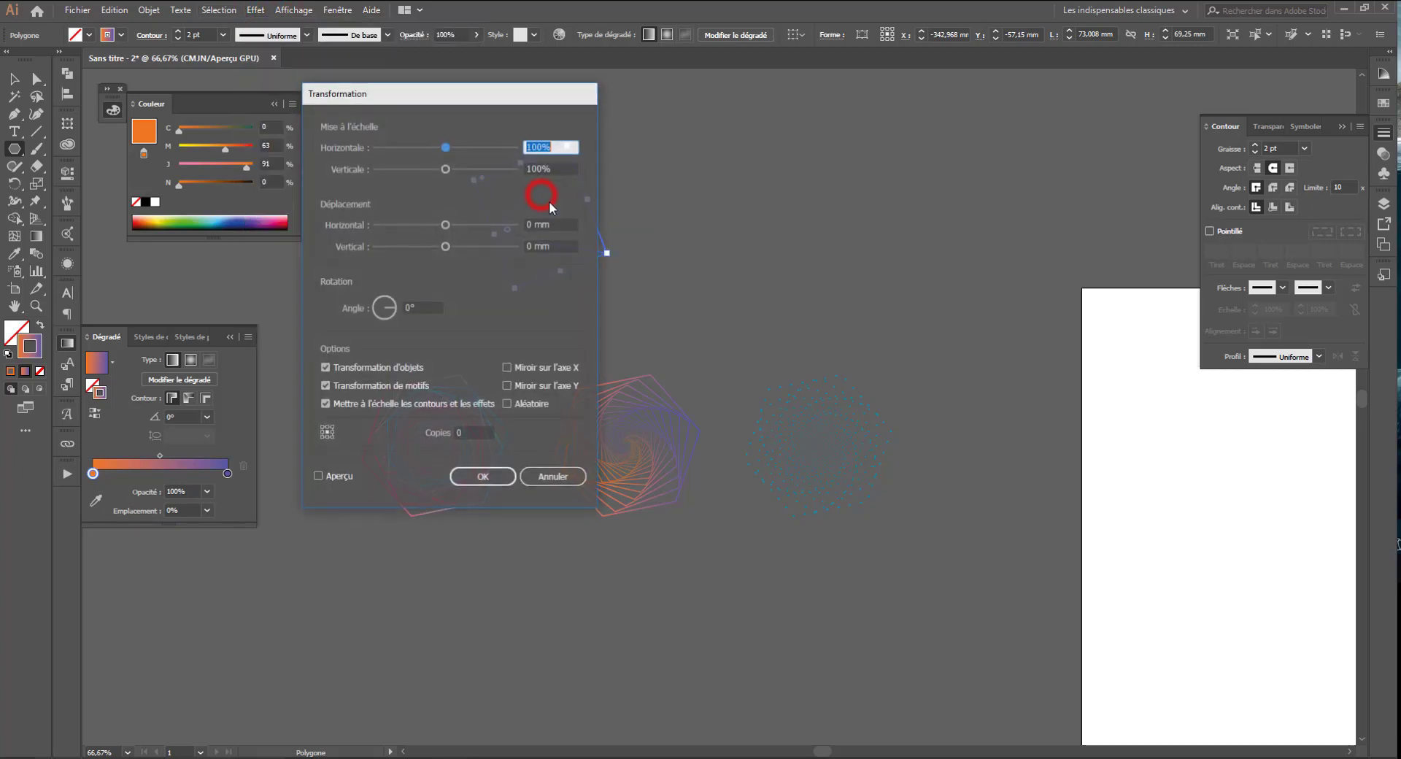
{"action": "left_click_drag", "start_coordinate": [472, 92], "coordinate": [894, 115]}
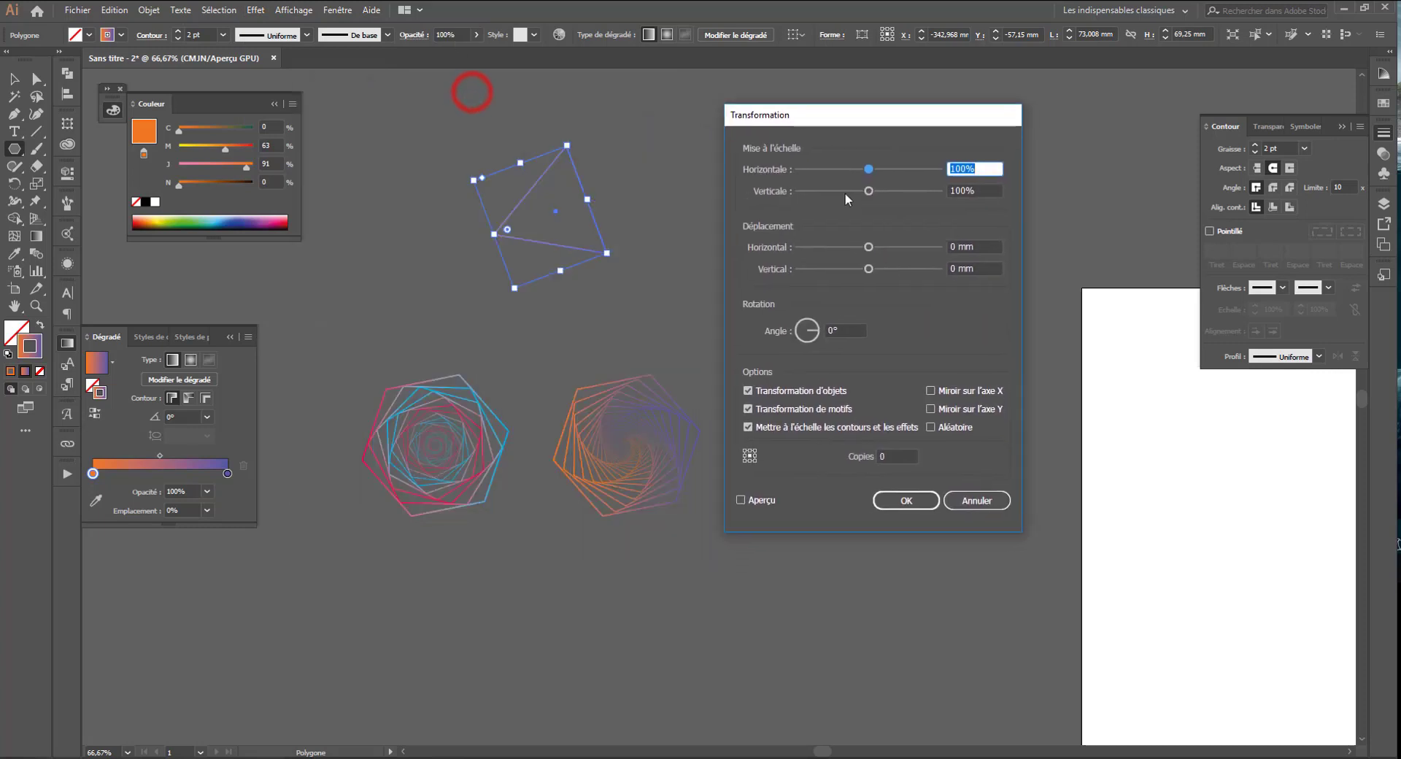
{"action": "left_click", "coordinate": [744, 499]}
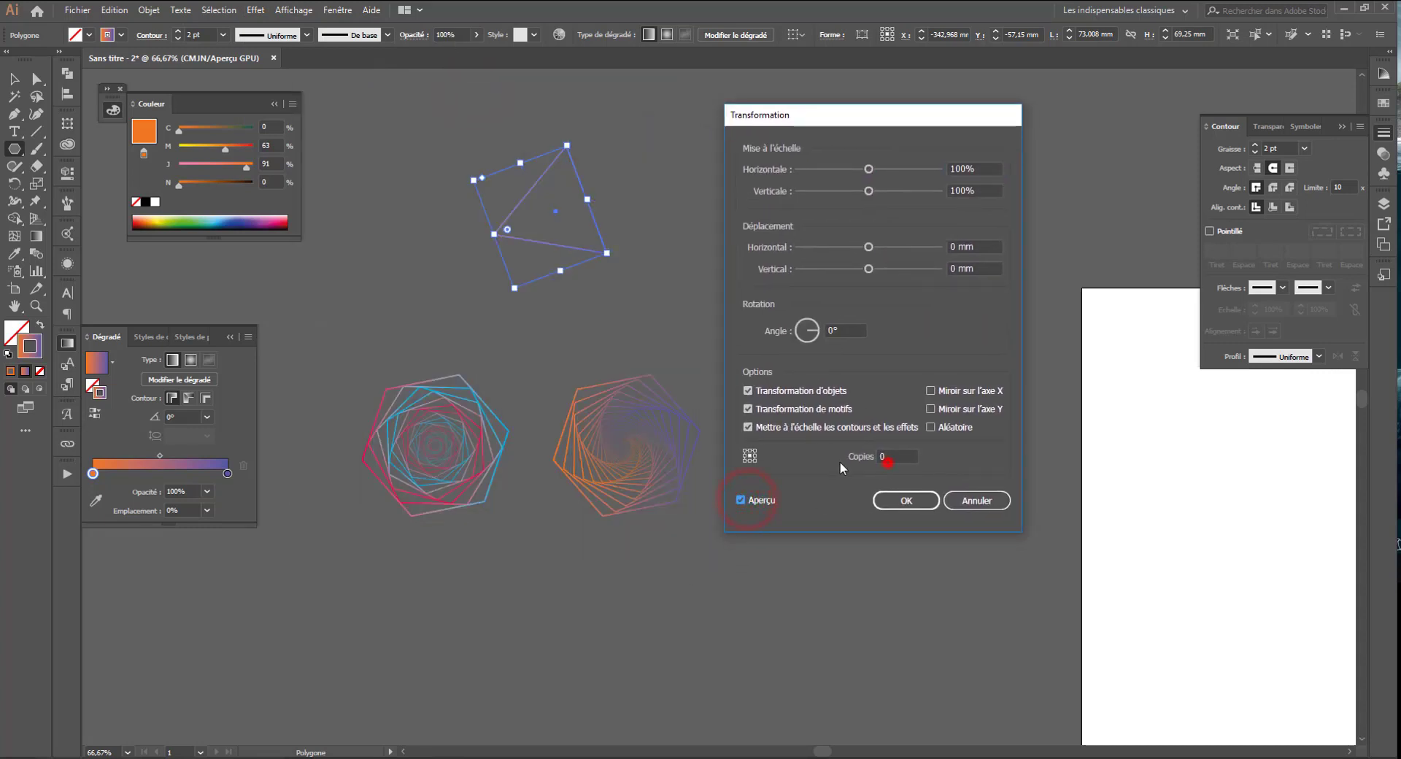
{"action": "double_click", "coordinate": [884, 456]}
{"action": "type", "text": "25"}
{"action": "double_click", "coordinate": [976, 168]}
{"action": "type", "text": "90"}
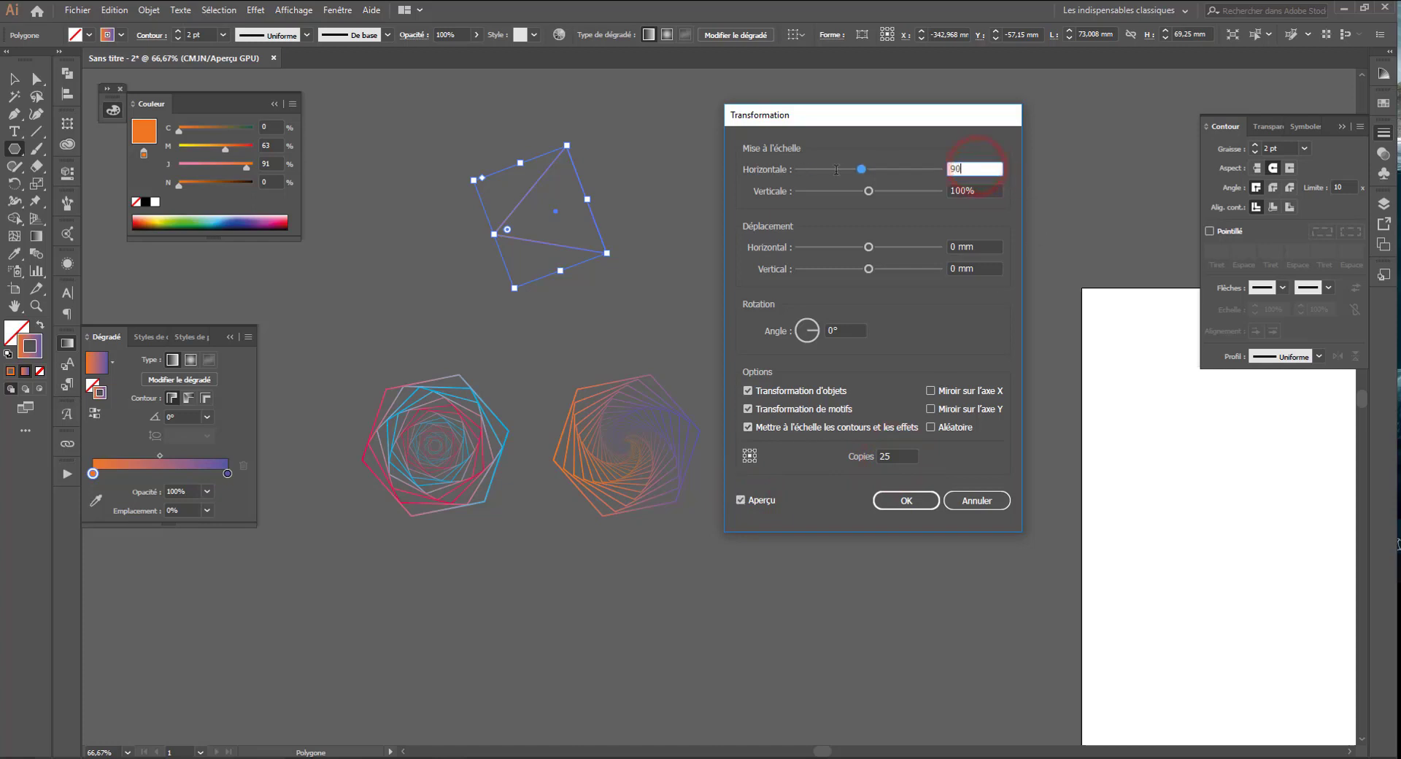
{"action": "key", "text": "Tab"}
{"action": "type", "text": "90"}
{"action": "key", "text": "Tab"}
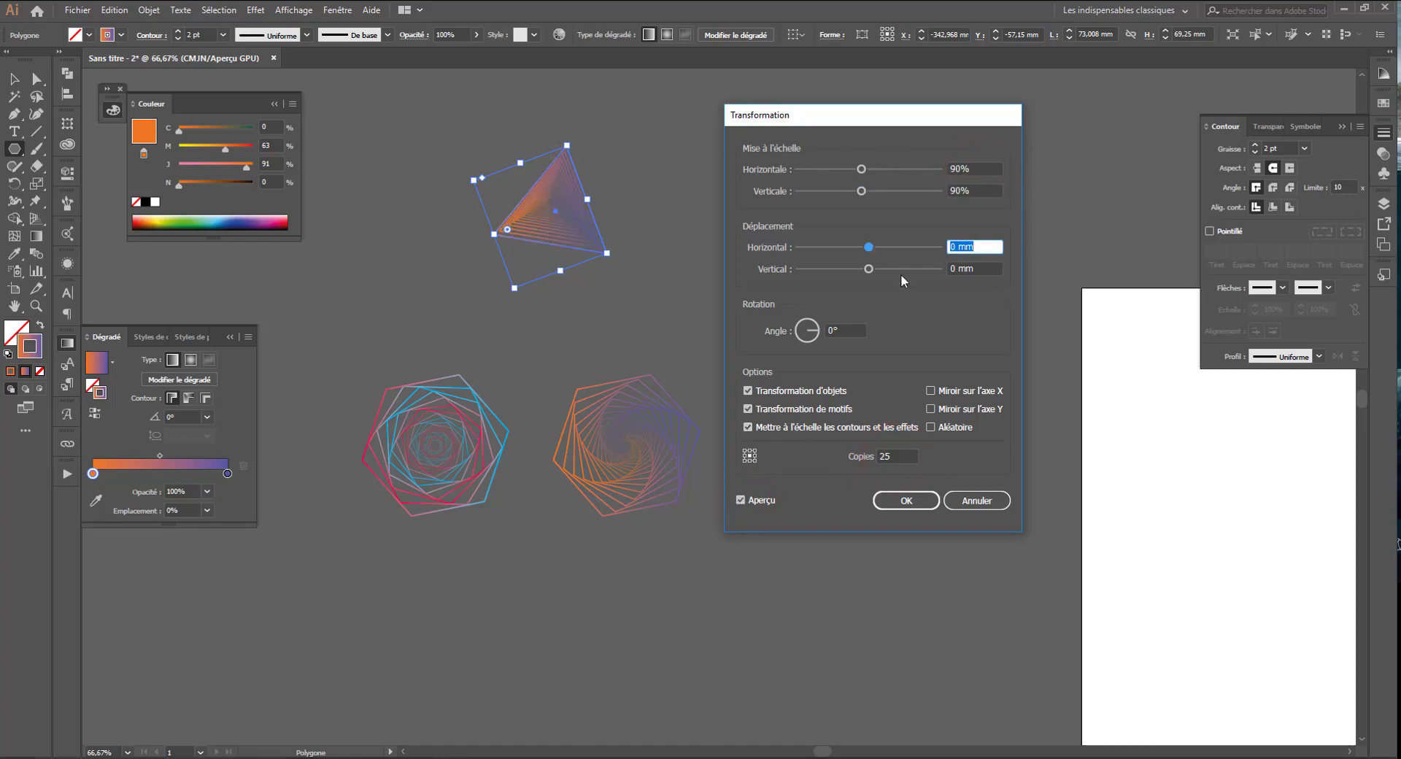
- Try rotation angles up to 71° for the copies, and apply the effect with a slight rotation of only a few degrees
{"action": "double_click", "coordinate": [845, 331]}
{"action": "type", "text": "14"}
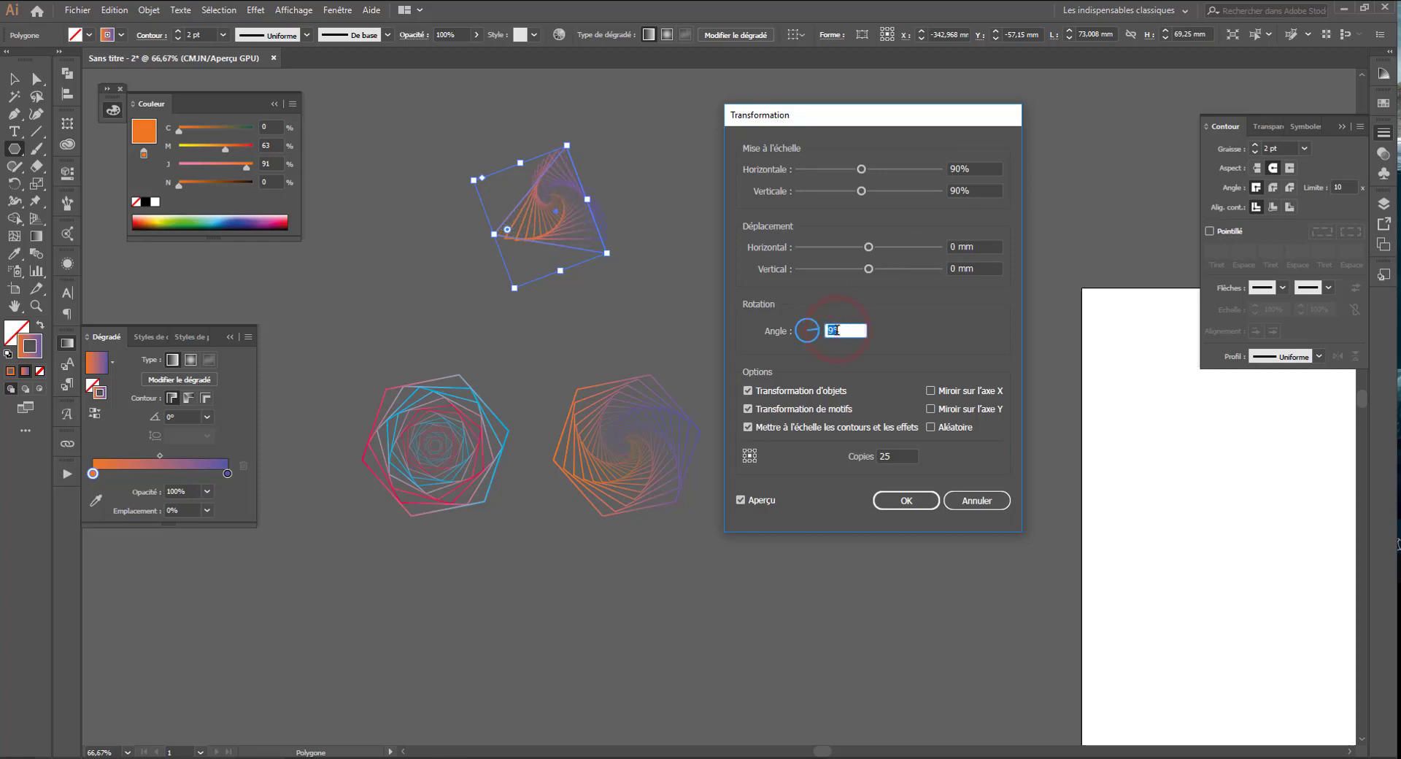
{"action": "scroll", "coordinate": [837, 329], "scroll_direction": "up", "scroll_amount": 20}
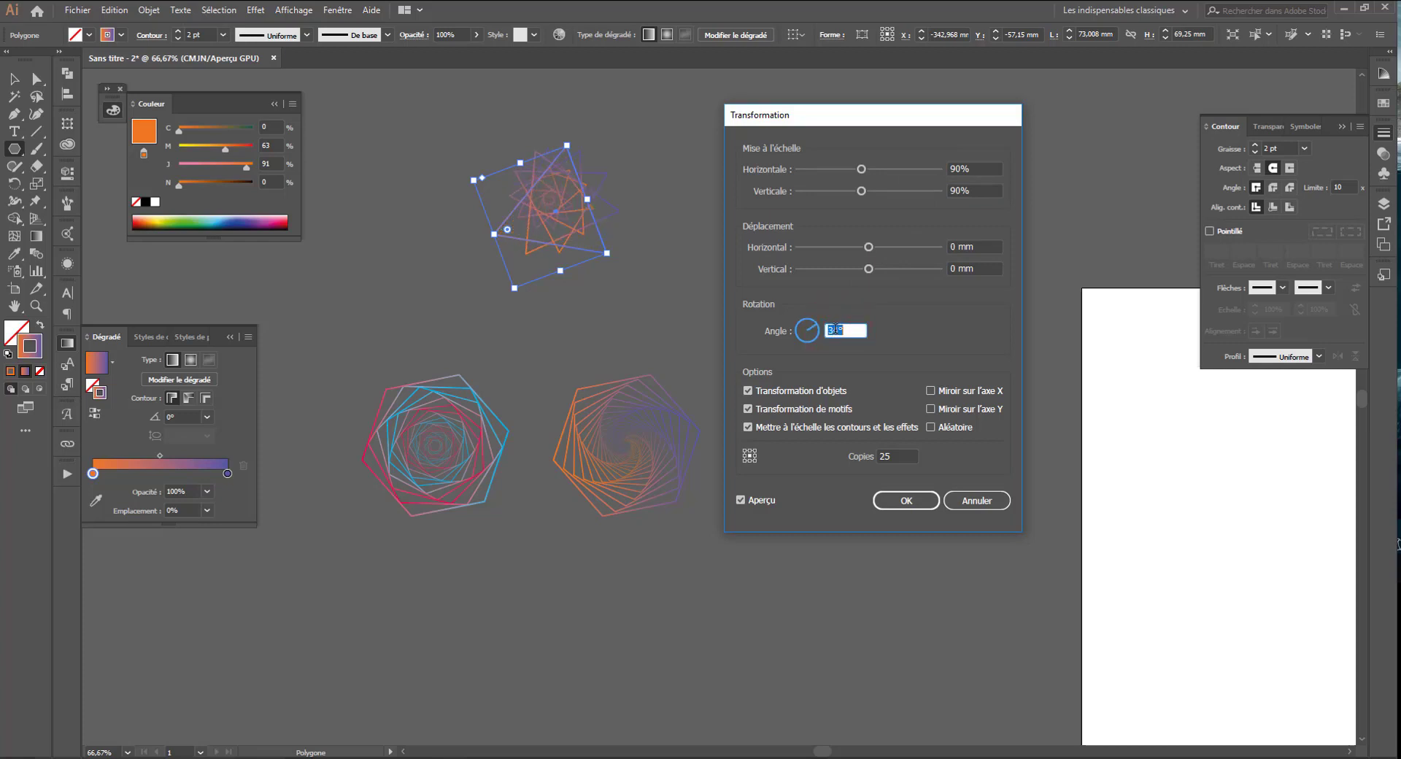
{"action": "scroll", "coordinate": [830, 330], "scroll_direction": "up", "scroll_amount": 20}
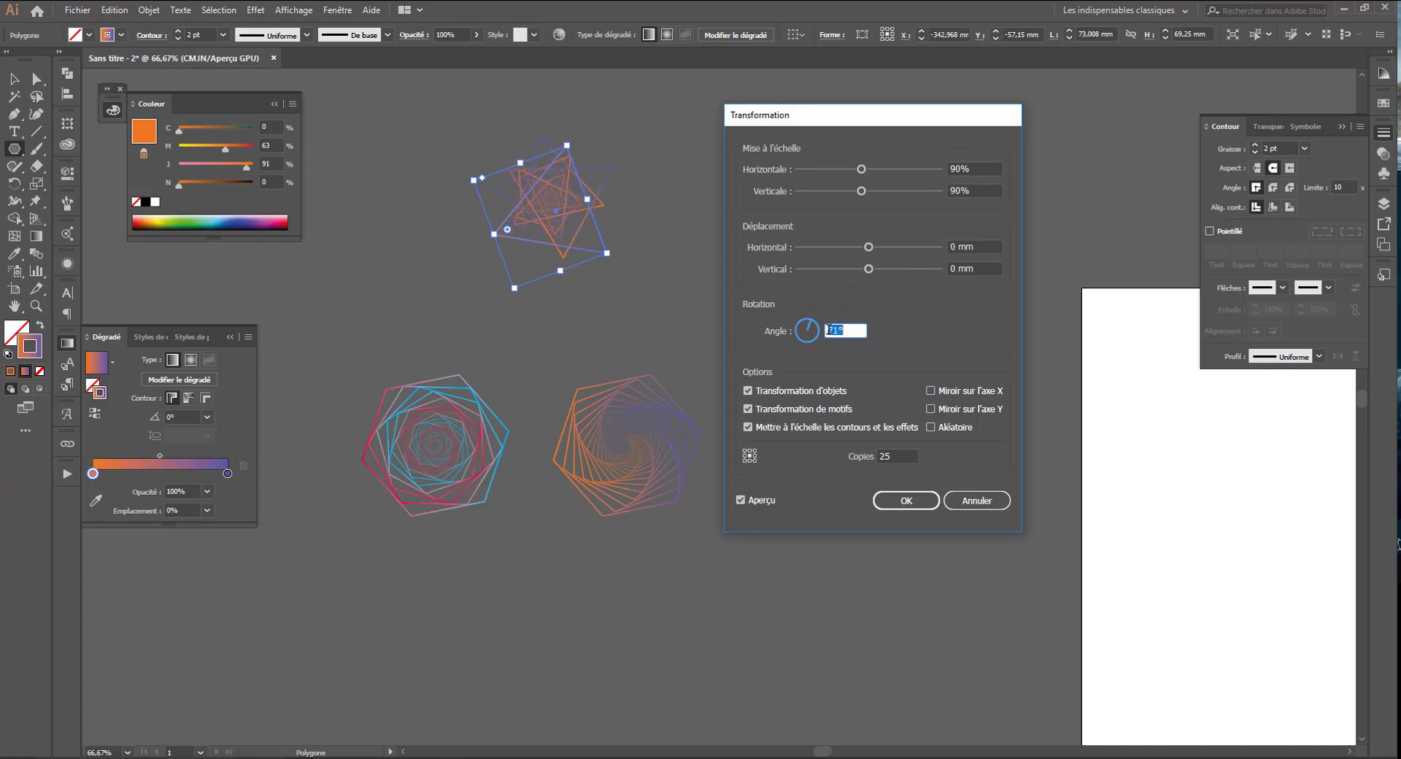
{"action": "scroll", "coordinate": [829, 330], "scroll_direction": "down", "scroll_amount": 20}
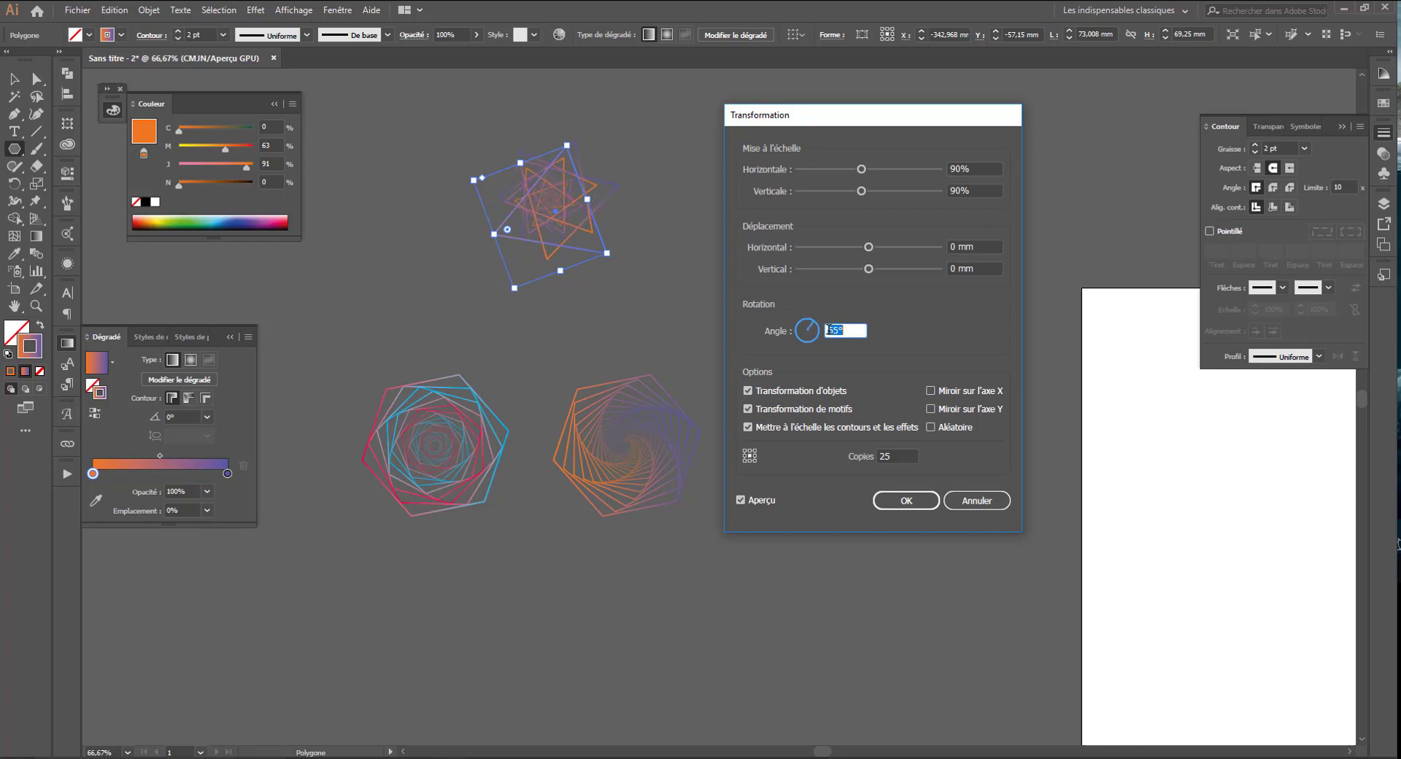
{"action": "scroll", "coordinate": [828, 330], "scroll_direction": "down", "scroll_amount": 20}
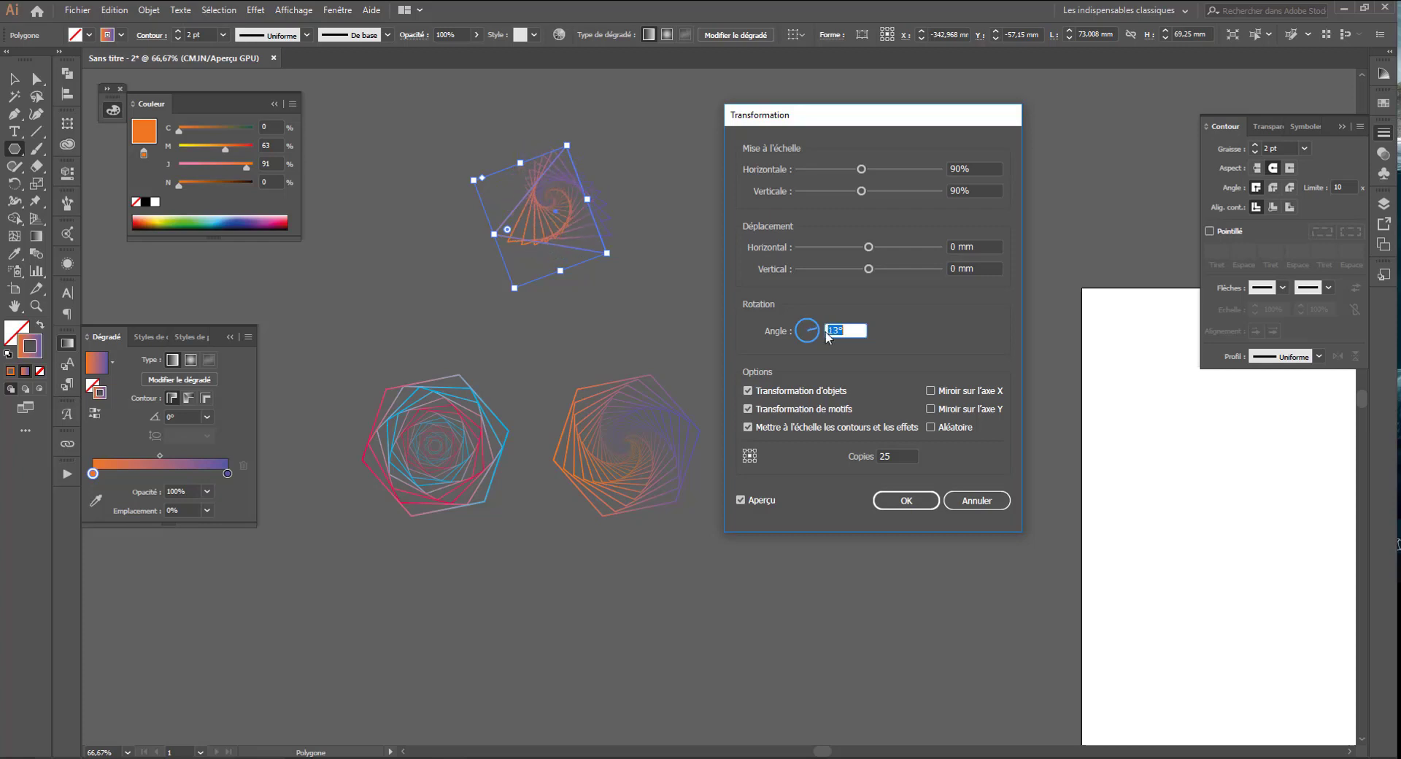
{"action": "scroll", "coordinate": [829, 332], "scroll_direction": "down", "scroll_amount": 8}
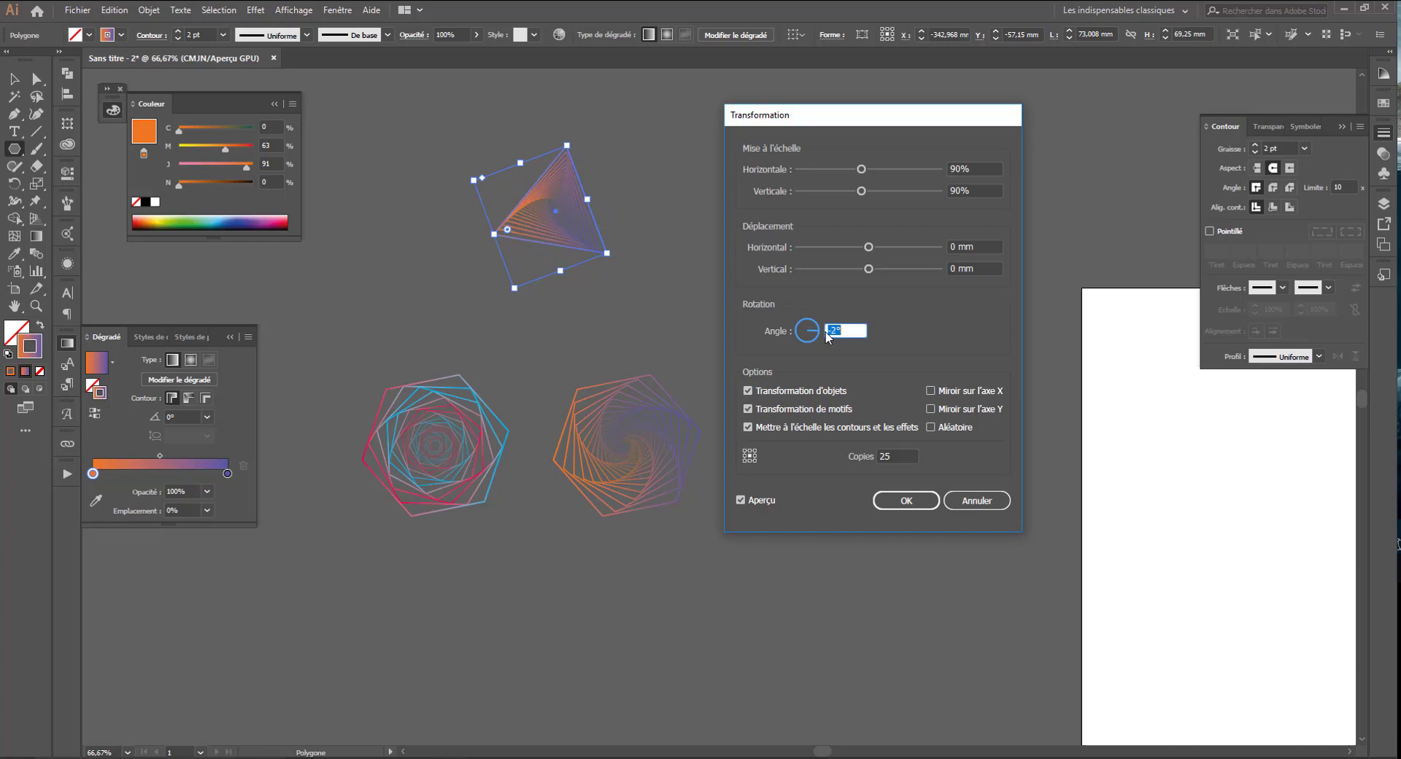
{"action": "scroll", "coordinate": [828, 332], "scroll_direction": "down", "scroll_amount": 1}
{"action": "left_click", "coordinate": [905, 501]}
- Examine the spiral triangle up close at 200% with the selection cleared
{"action": "scroll", "coordinate": [558, 295], "scroll_direction": "up", "scroll_amount": 3}
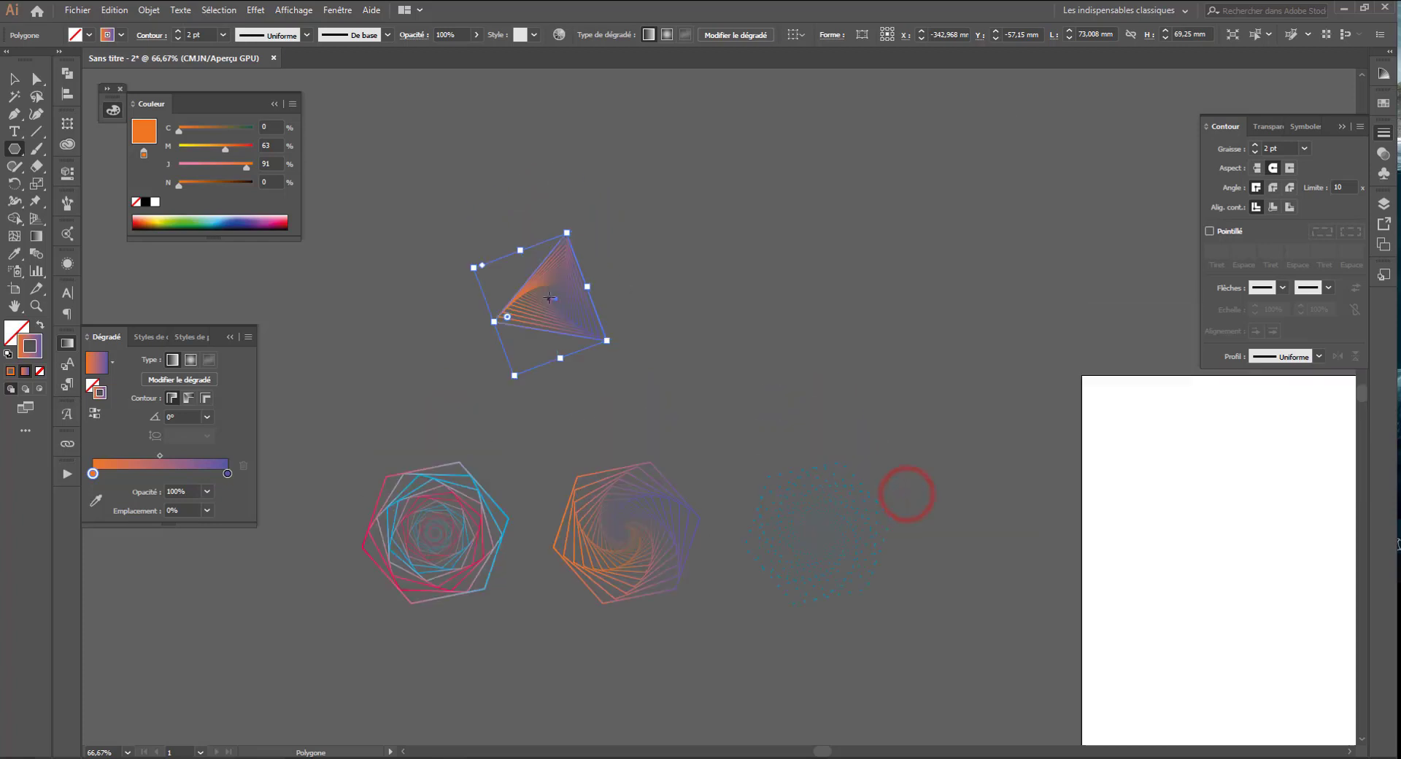
{"action": "scroll", "coordinate": [558, 296], "scroll_direction": "left", "scroll_amount": 1}
{"action": "scroll", "coordinate": [556, 295], "scroll_direction": "left", "scroll_amount": 2}
{"action": "key", "text": "ctrl+plus"}
{"action": "key", "text": "ctrl+plus"}
{"action": "key", "text": "ctrl+plus"}
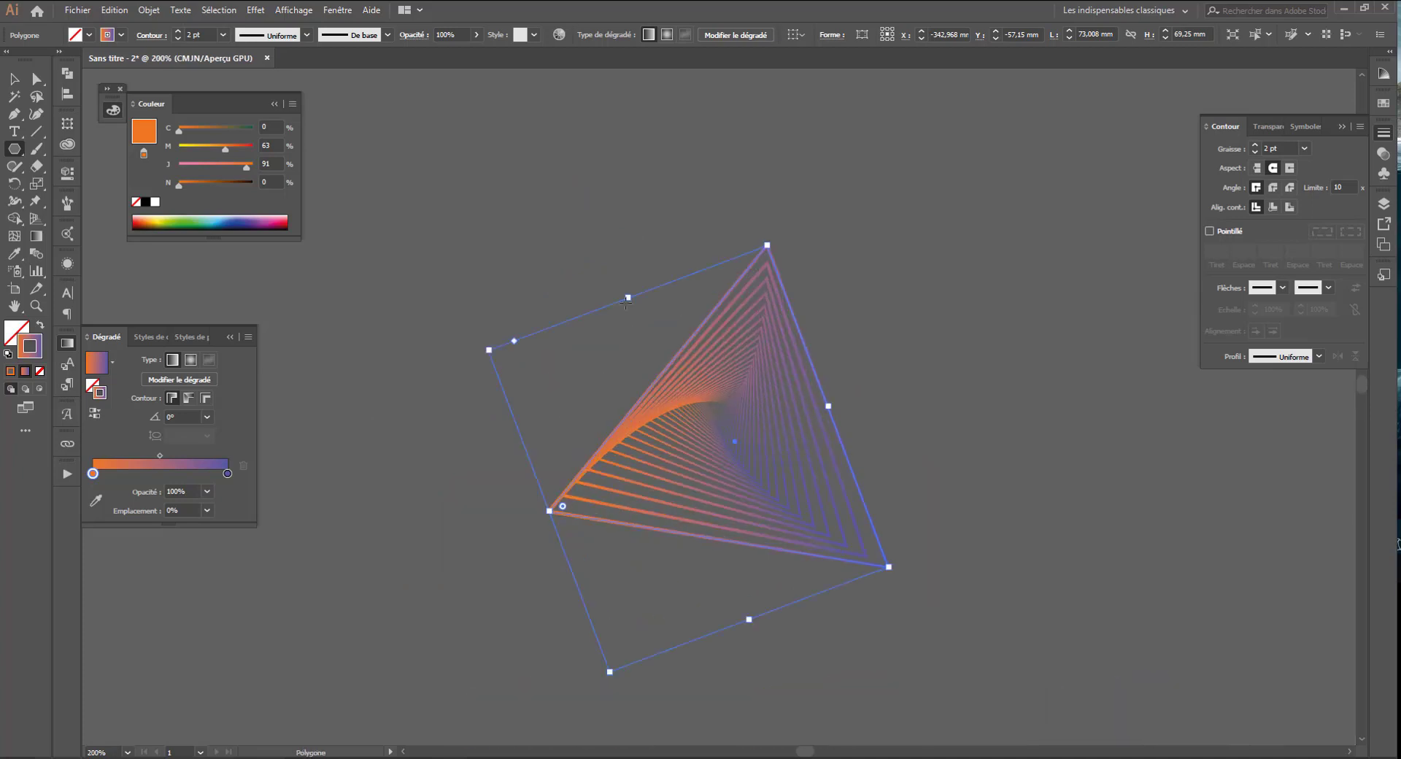
{"action": "left_click", "coordinate": [956, 397]}
{"action": "left_click", "coordinate": [730, 418]}
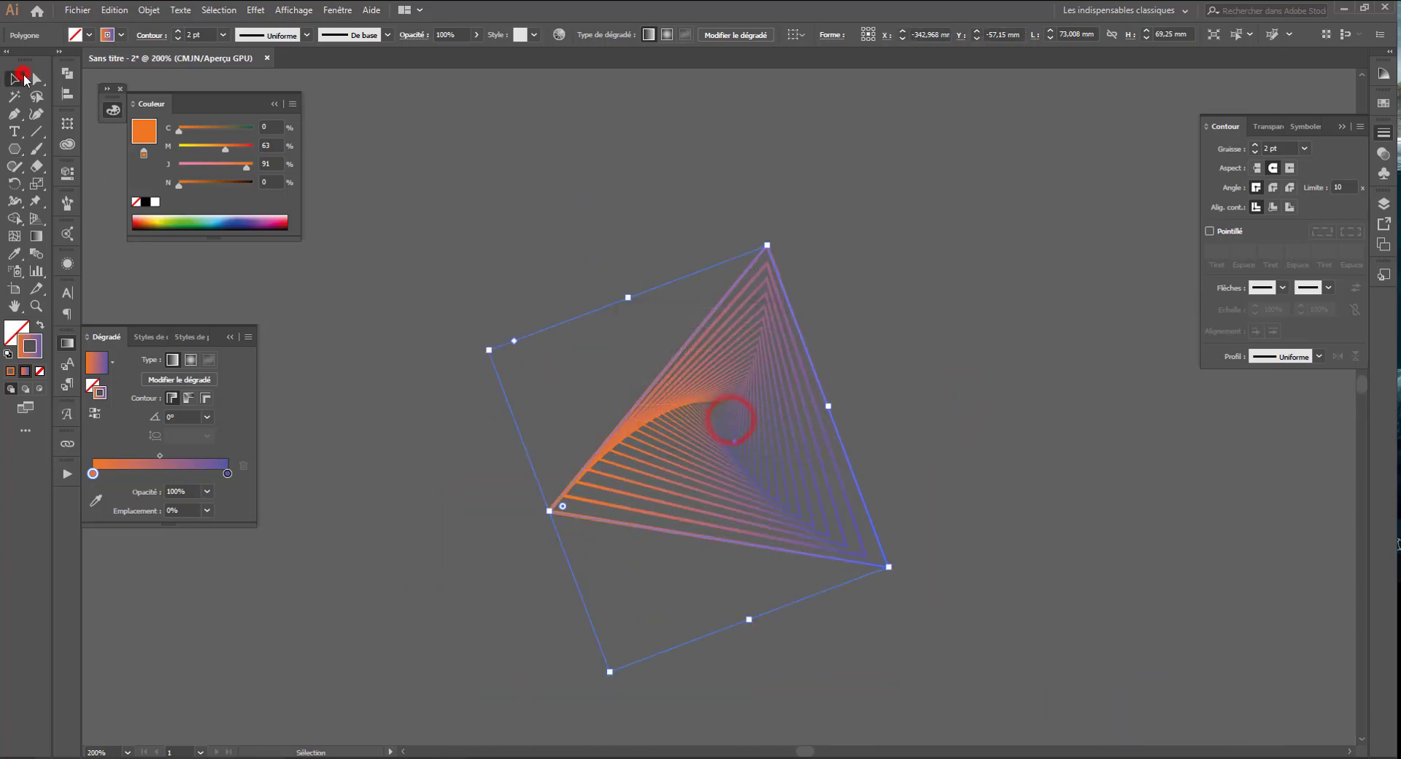
{"action": "key", "text": "v"}
{"action": "left_click", "coordinate": [1058, 635]}
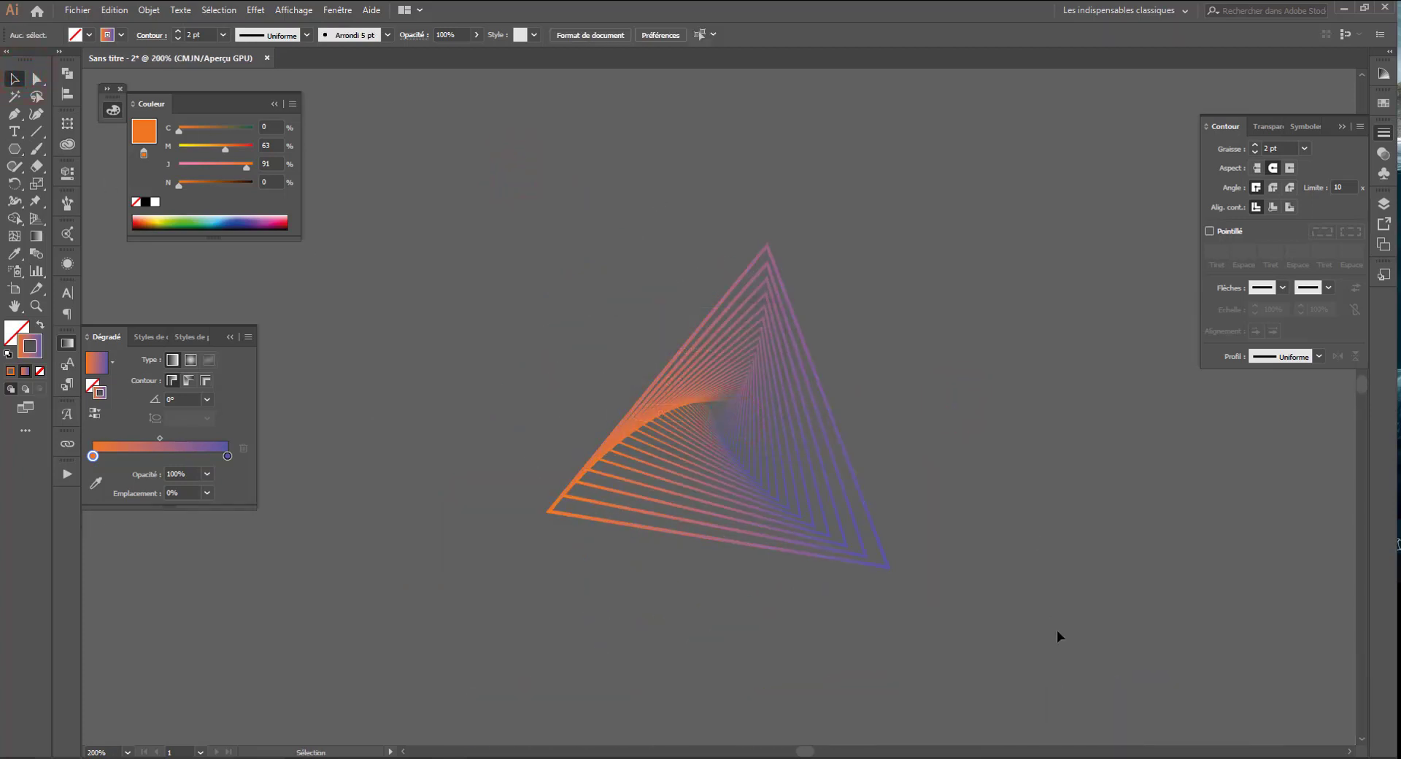
- Recolour the purple end stop of the triangle's stroke gradient to blue by setting magenta to 36%, and deselect
{"action": "left_click", "coordinate": [755, 464]}
{"action": "left_click", "coordinate": [227, 473]}
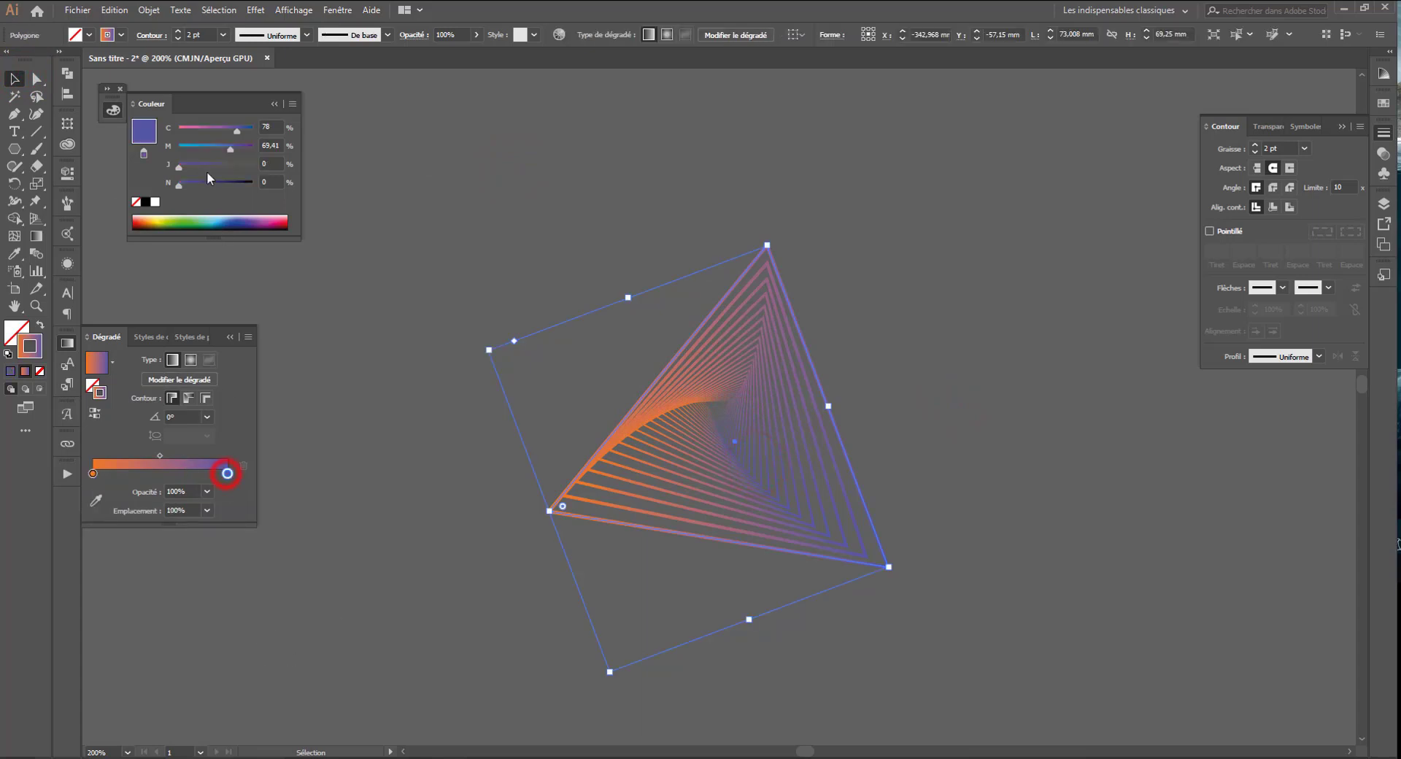
{"action": "left_click_drag", "start_coordinate": [229, 149], "coordinate": [206, 149]}
{"action": "left_click", "coordinate": [538, 188]}
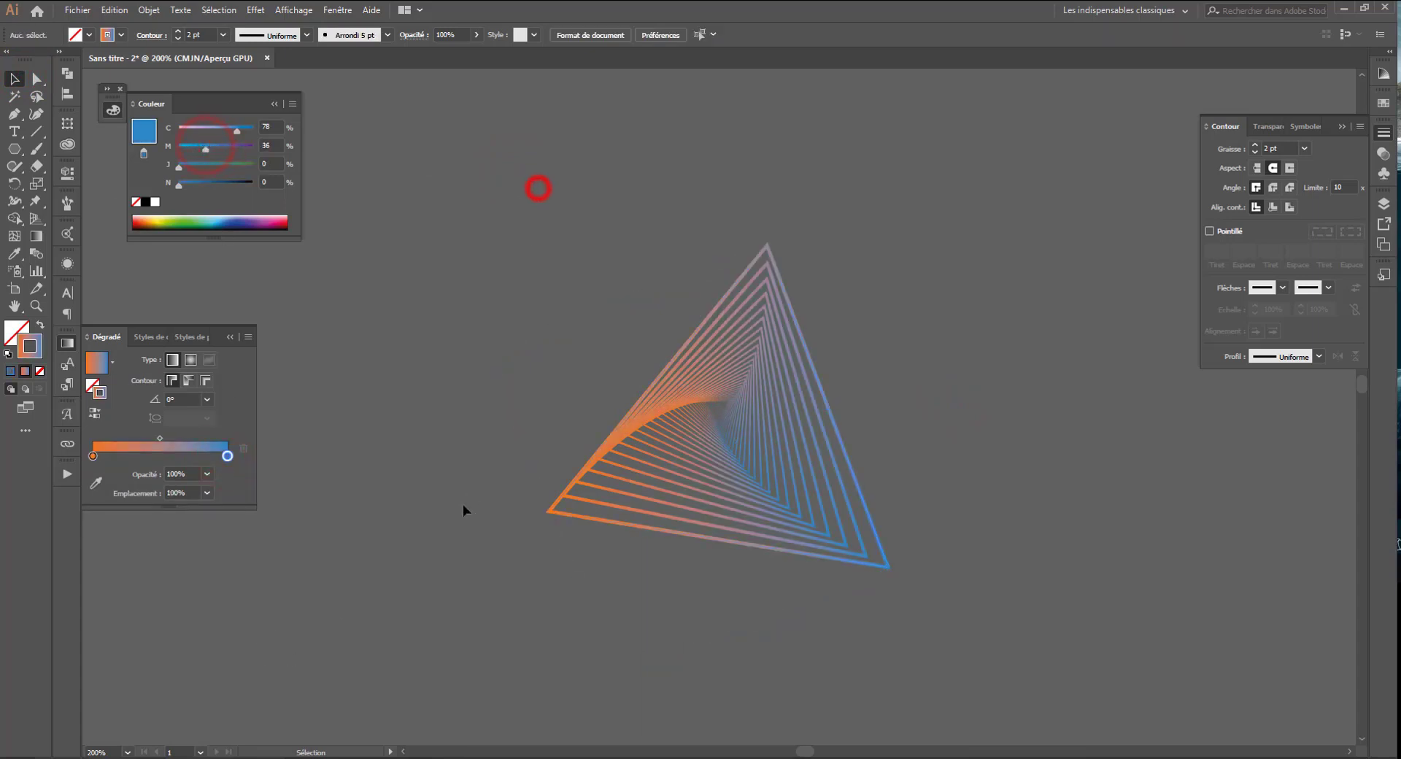
- Duplicate the triangle in the layer and rotate the copy half a turn to form a six-pointed star
{"action": "left_click", "coordinate": [780, 459]}
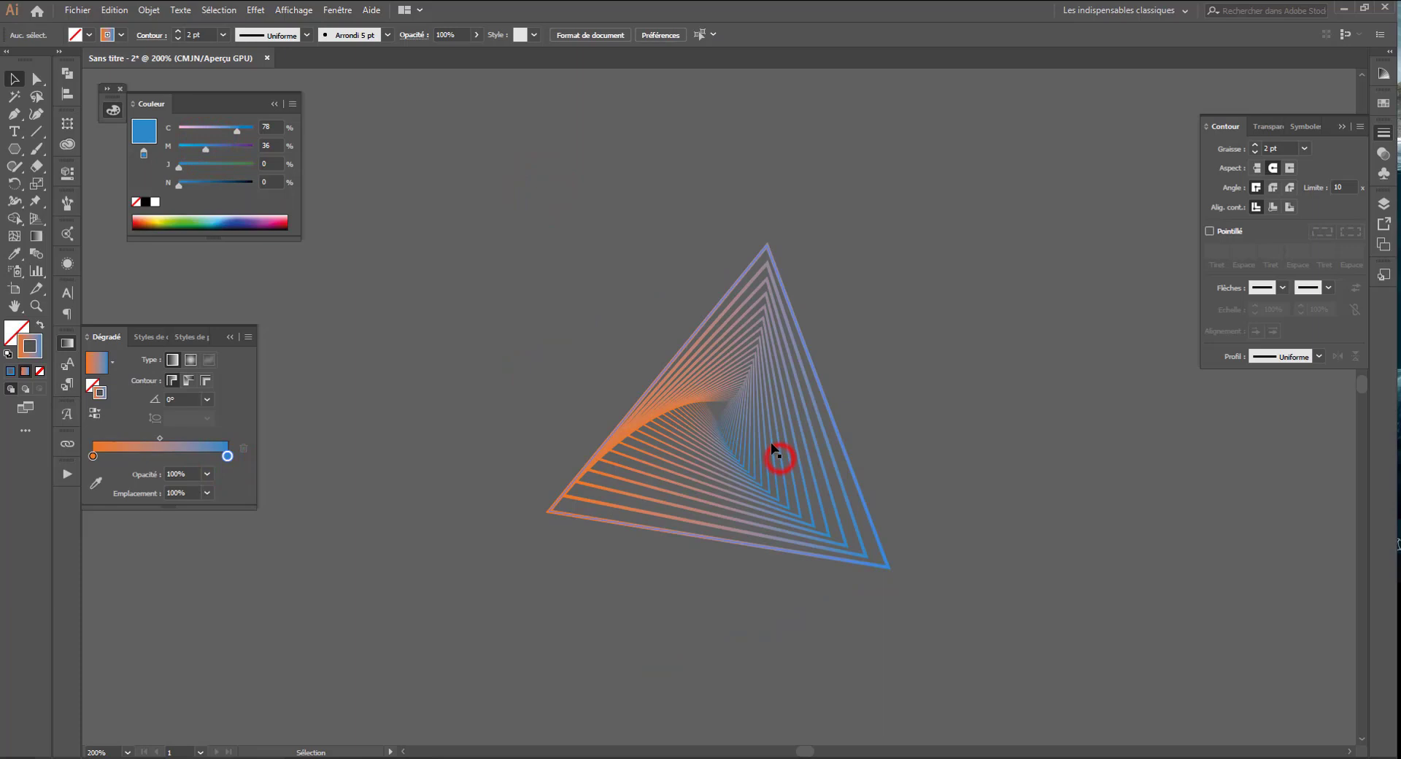
{"action": "left_click", "coordinate": [828, 437]}
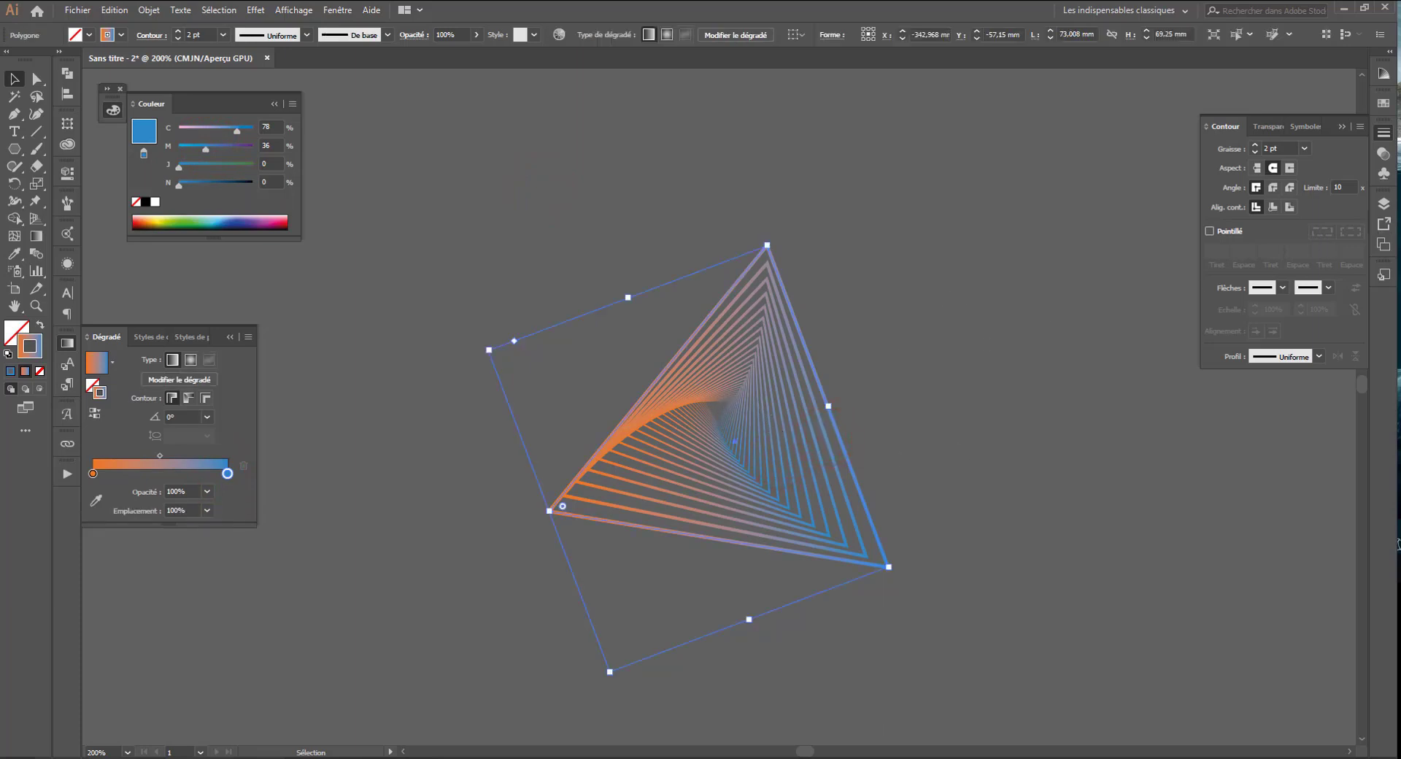
{"action": "left_click", "coordinate": [1383, 203]}
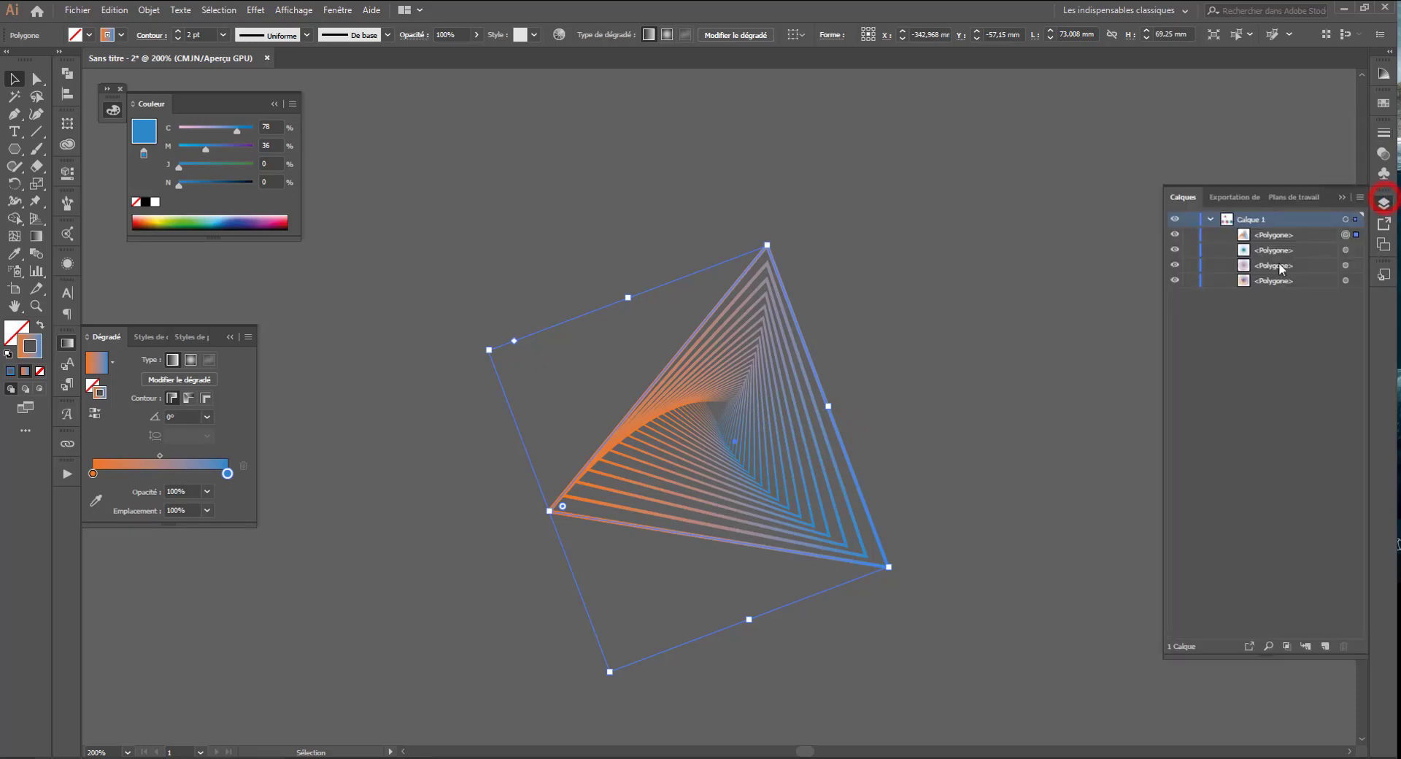
{"action": "left_click_drag", "start_coordinate": [1277, 235], "coordinate": [1324, 646]}
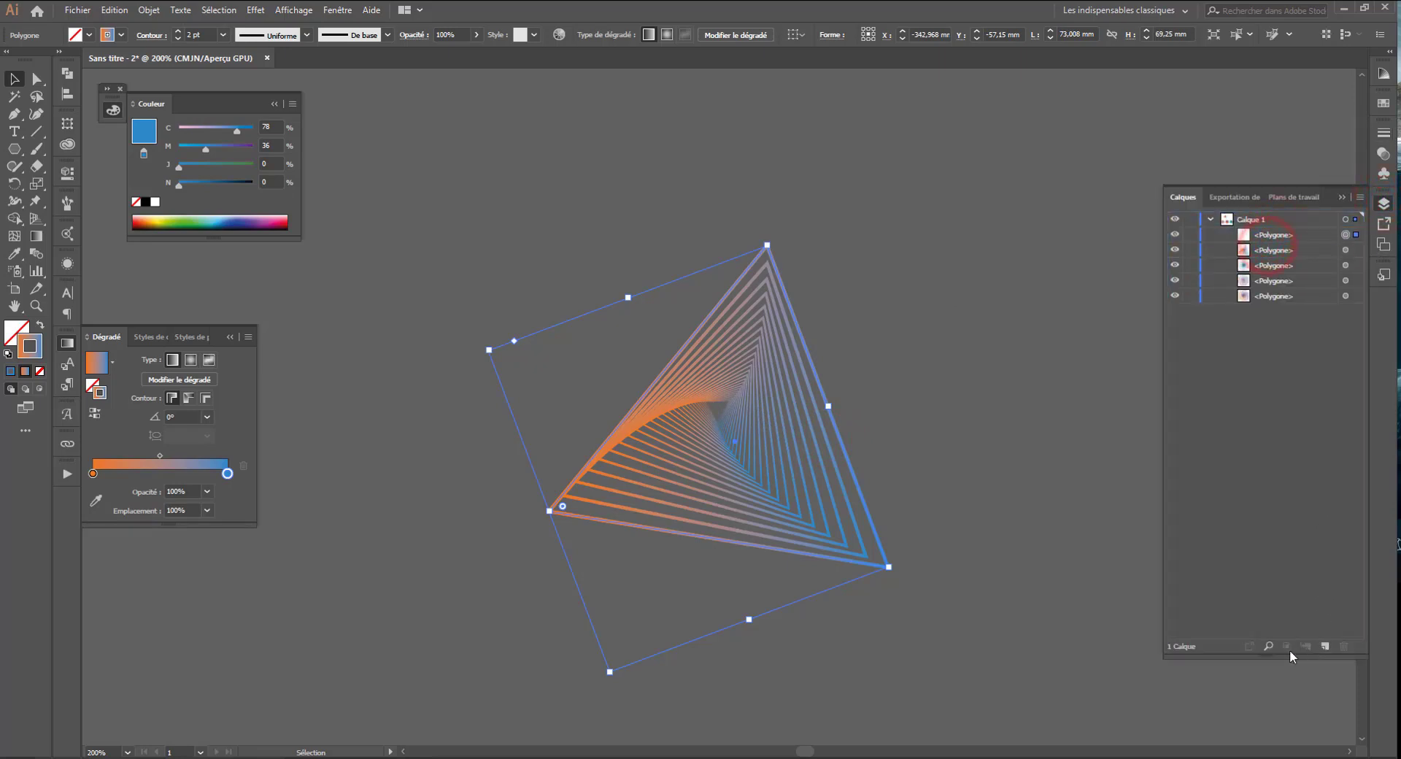
{"action": "left_click_drag", "start_coordinate": [778, 241], "coordinate": [899, 402]}
{"action": "left_click", "coordinate": [1013, 454]}
- Group the two overlapping triangles and duplicate the group in the layer
{"action": "left_click_drag", "start_coordinate": [976, 265], "coordinate": [828, 203]}
{"action": "left_click_drag", "start_coordinate": [452, 447], "coordinate": [419, 539]}
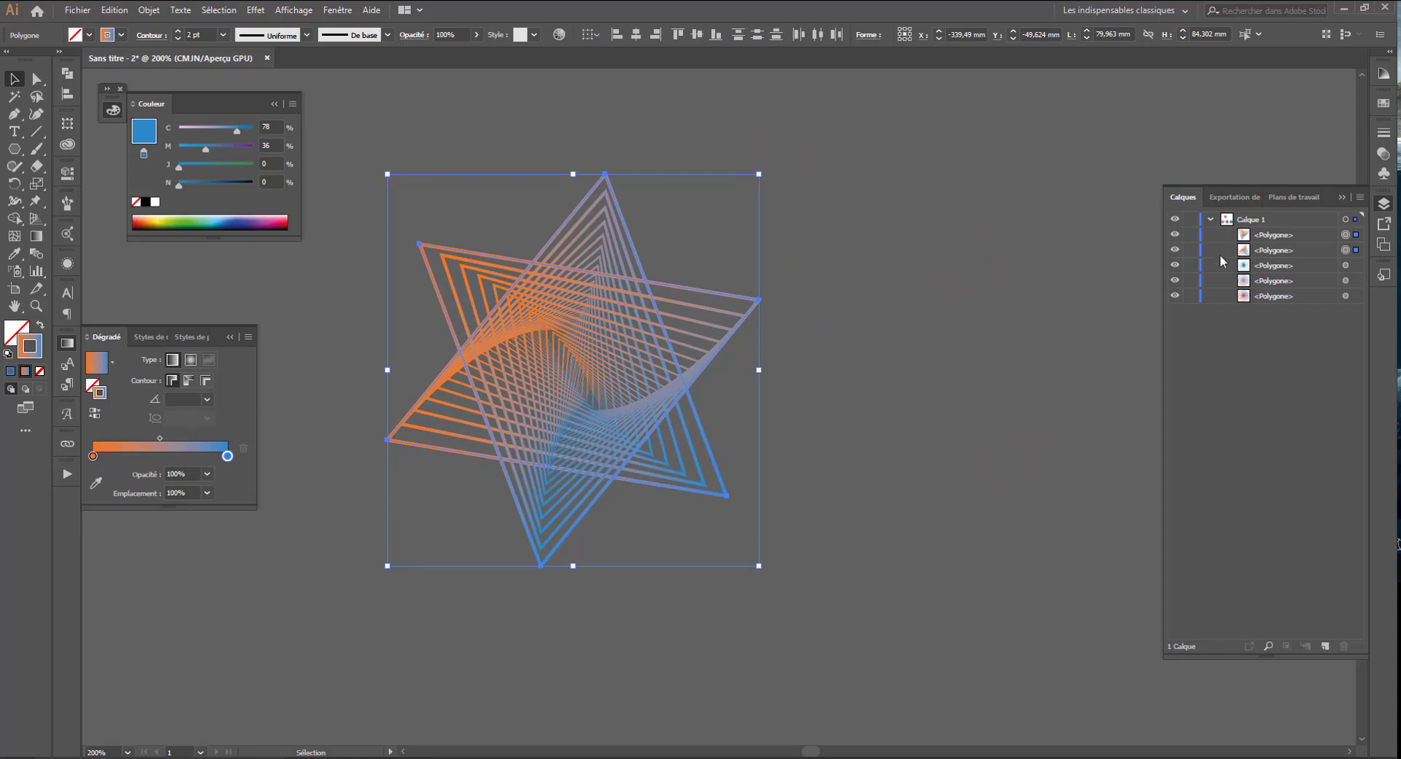
{"action": "key", "text": "ctrl+g"}
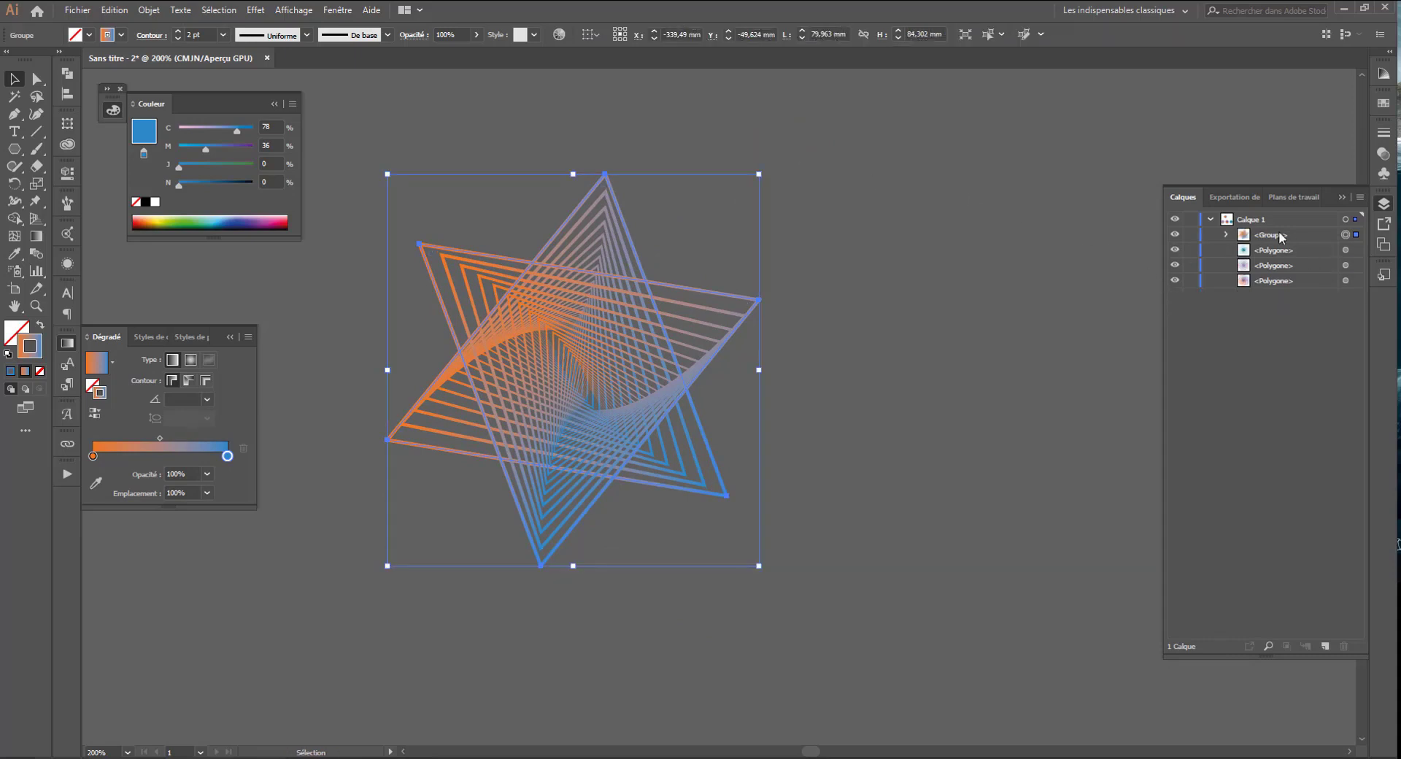
{"action": "left_click_drag", "start_coordinate": [1279, 235], "coordinate": [1325, 646]}
- Rotate the copied star over the original and reverse its stroke gradient
{"action": "left_click_drag", "start_coordinate": [766, 167], "coordinate": [891, 297]}
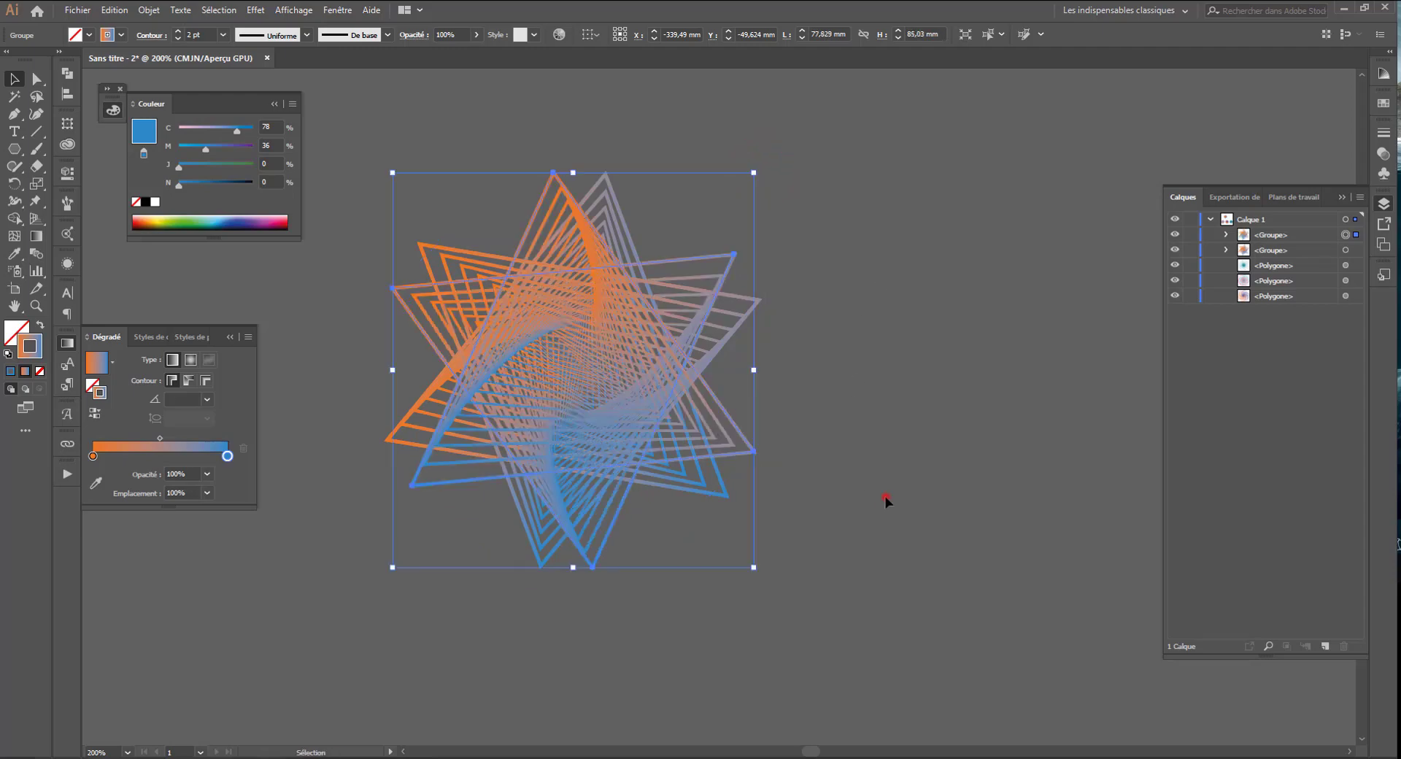
{"action": "left_click", "coordinate": [885, 499]}
{"action": "left_click", "coordinate": [652, 362]}
{"action": "left_click", "coordinate": [93, 413]}
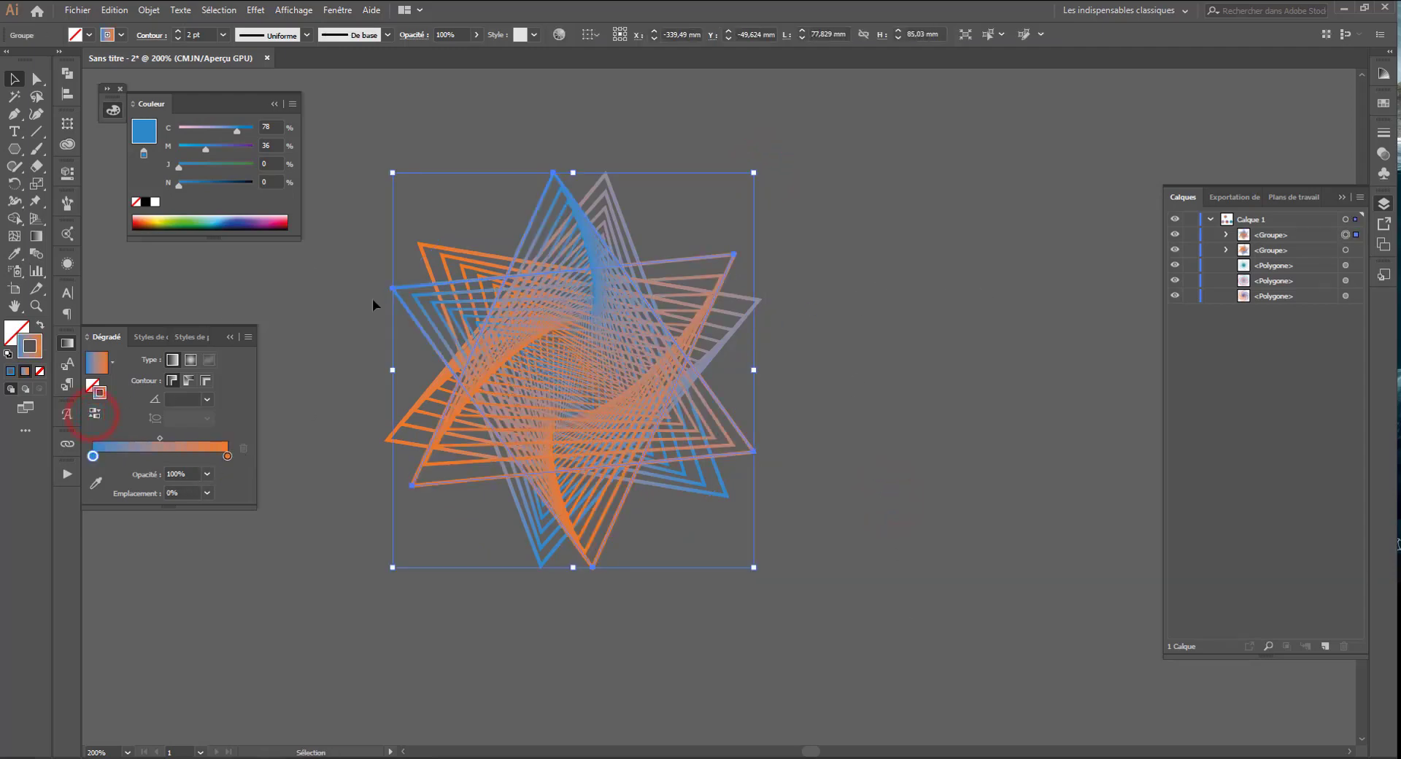
{"action": "left_click", "coordinate": [348, 350]}
- Move the copied star with the reversed gradient above the original star
{"action": "left_click_drag", "start_coordinate": [620, 400], "coordinate": [923, 344]}
{"action": "left_click_drag", "start_coordinate": [891, 350], "coordinate": [797, 329]}
{"action": "left_click_drag", "start_coordinate": [797, 328], "coordinate": [575, 177]}
{"action": "left_click_drag", "start_coordinate": [919, 300], "coordinate": [994, 465]}
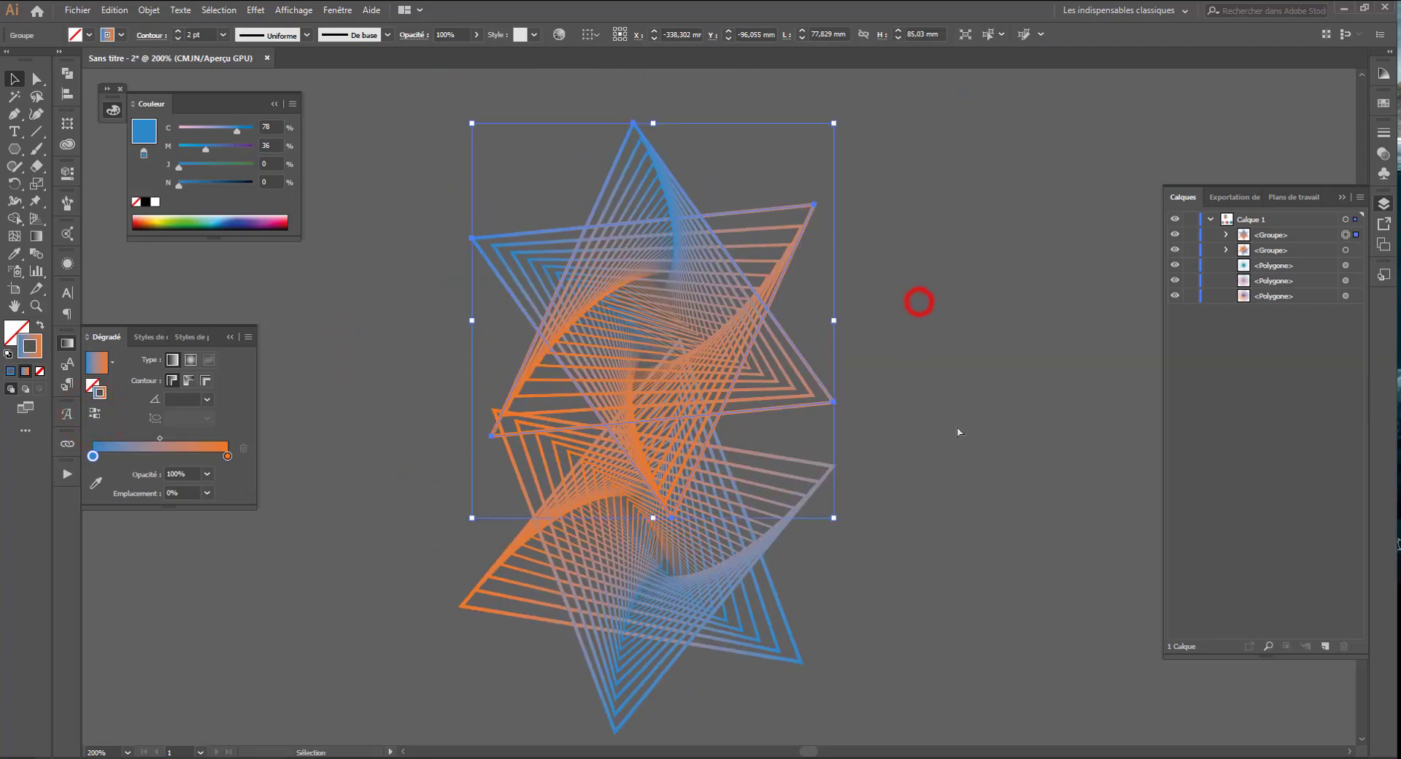
- Undo the move, gradient reversal and rotation of the copied star
{"action": "key", "text": "ctrl+z"}
{"action": "key", "text": "ctrl+z"}
{"action": "key", "text": "ctrl+z"}
{"action": "key", "text": "ctrl+z"}
{"action": "key", "text": "ctrl+z"}
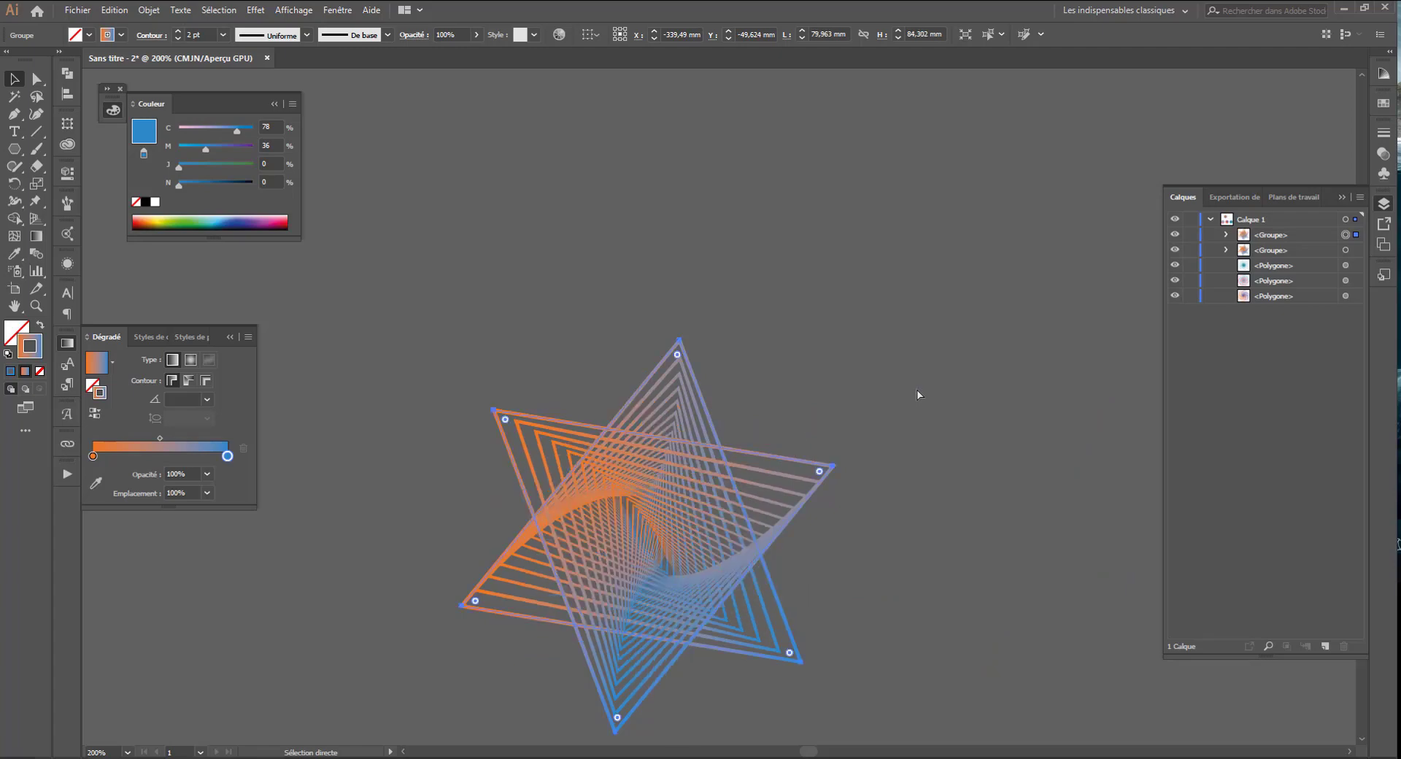
- Deselect the star and bring the row of three hexagon designs into view at 100%
{"action": "key", "text": "ctrl+minus"}
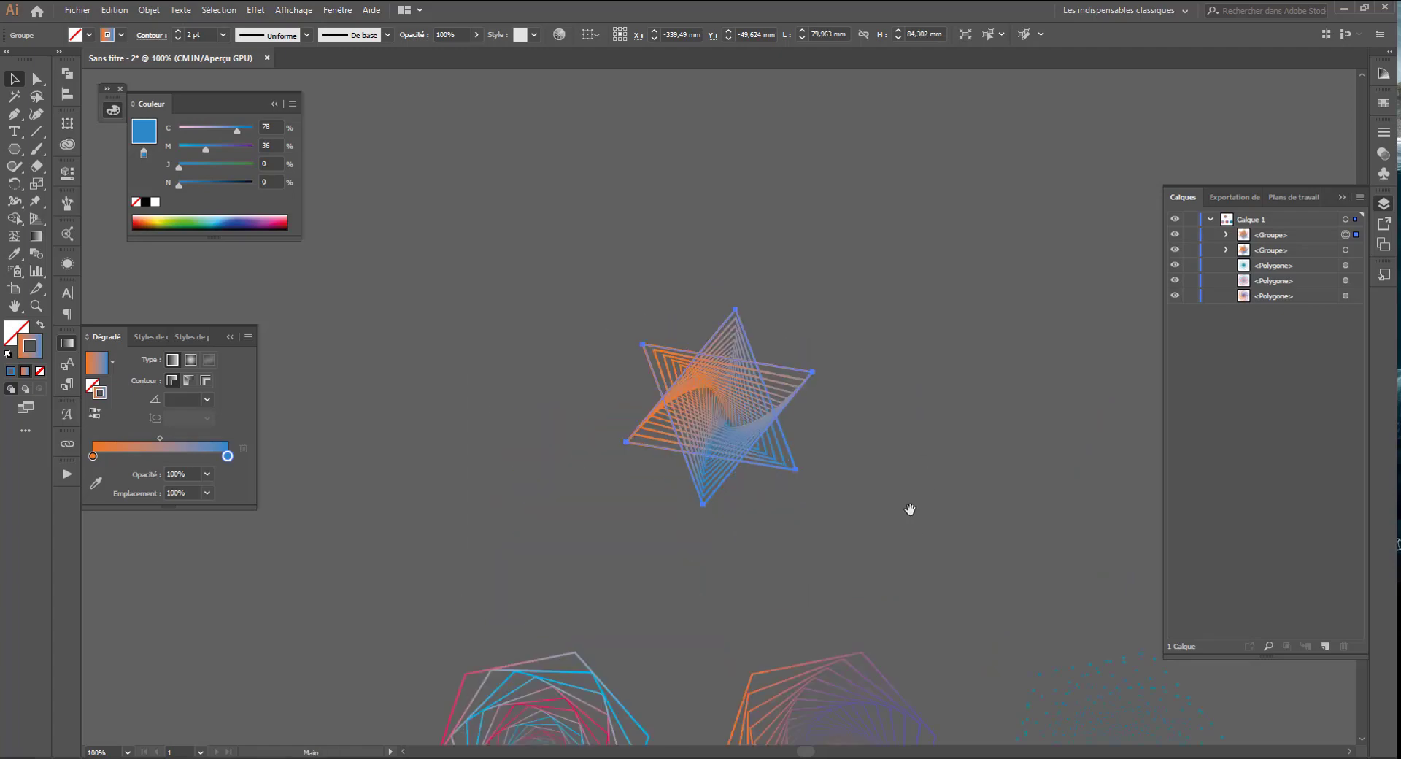
{"action": "left_click_drag", "start_coordinate": [960, 510], "coordinate": [753, 334]}
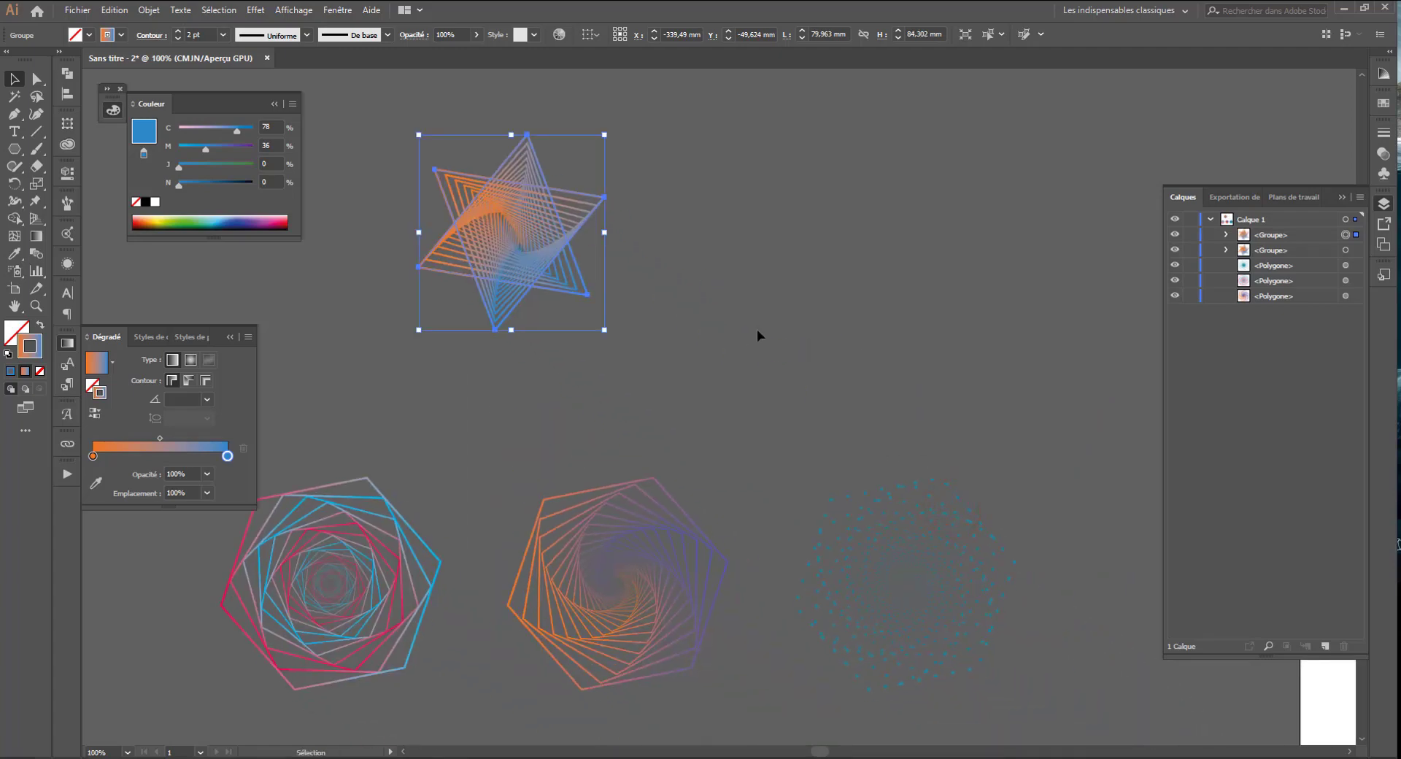
{"action": "left_click", "coordinate": [785, 462]}
{"action": "left_click_drag", "start_coordinate": [614, 391], "coordinate": [660, 268]}
{"action": "left_click_drag", "start_coordinate": [598, 308], "coordinate": [637, 254]}
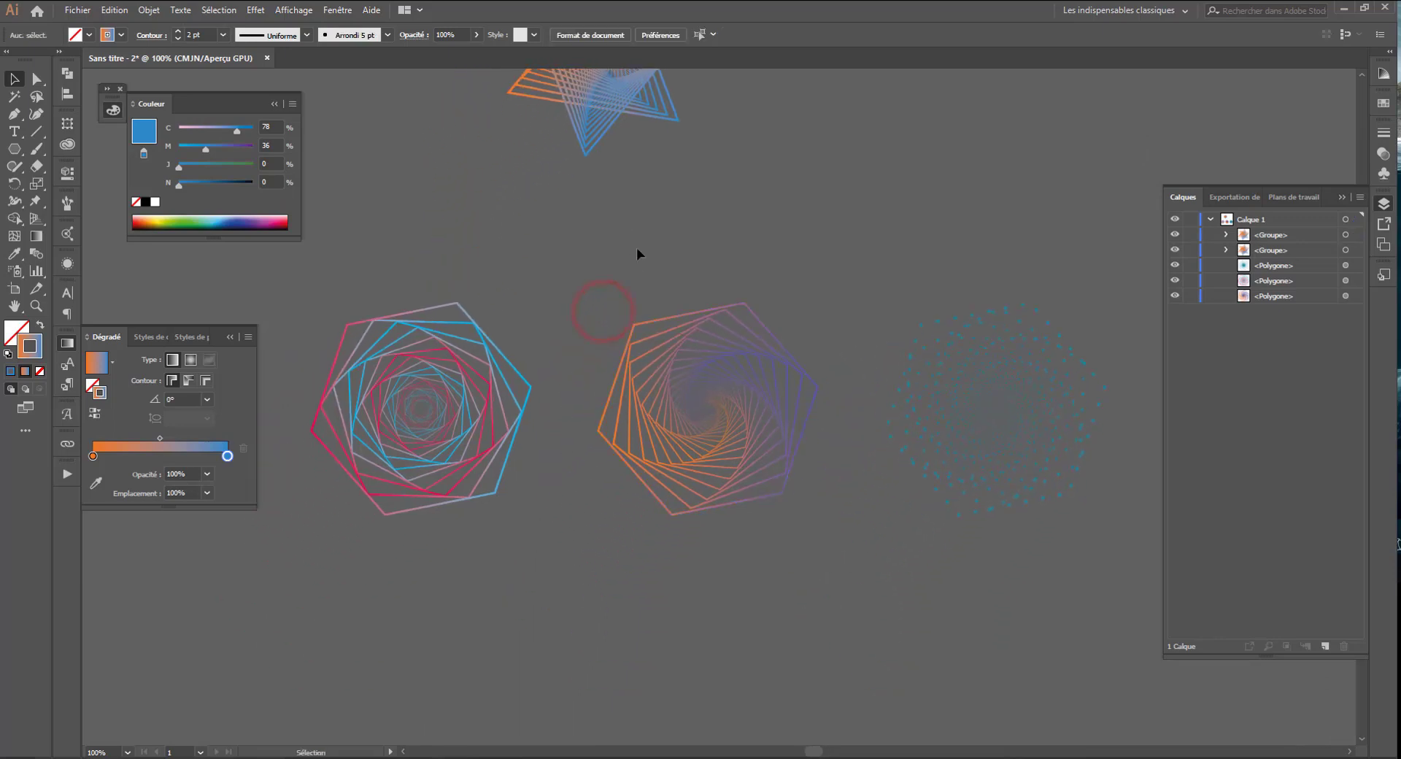